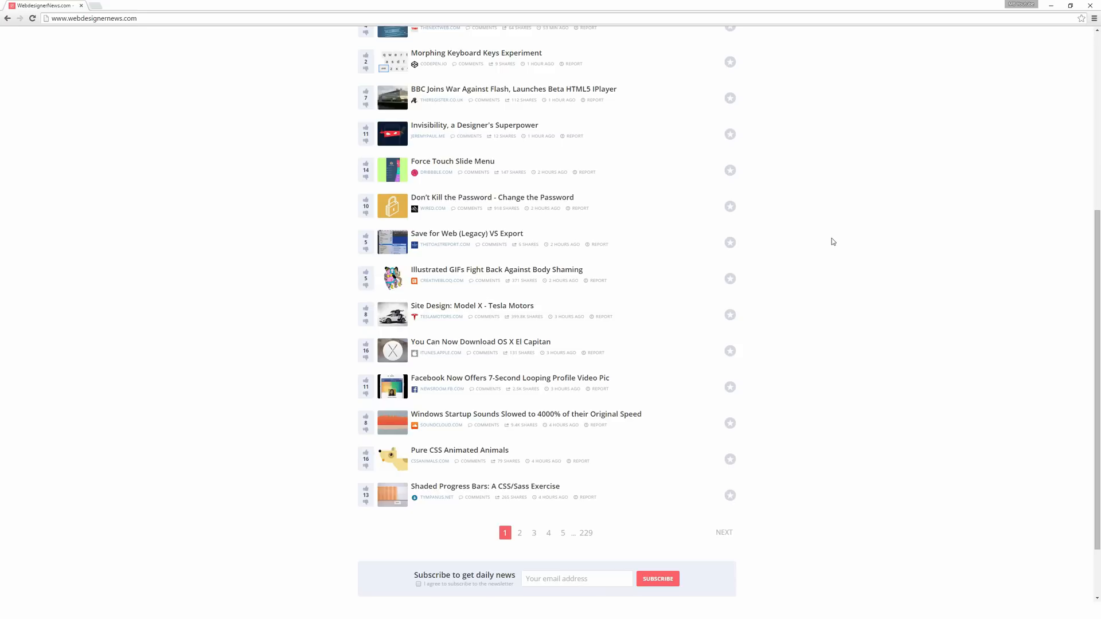
# - Mark the Twitch Logo Animation and BBC HTML5 iPlayer stories as favorites and open the favorites list
pyautogui.scroll(3, 833, 253)
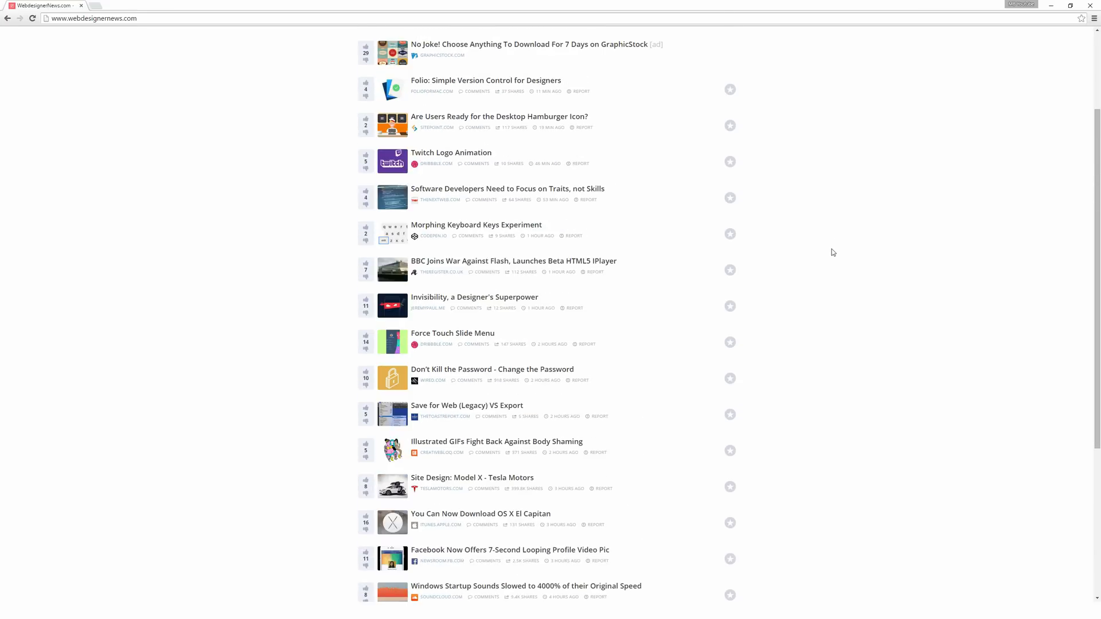
pyautogui.scroll(2, 833, 252)
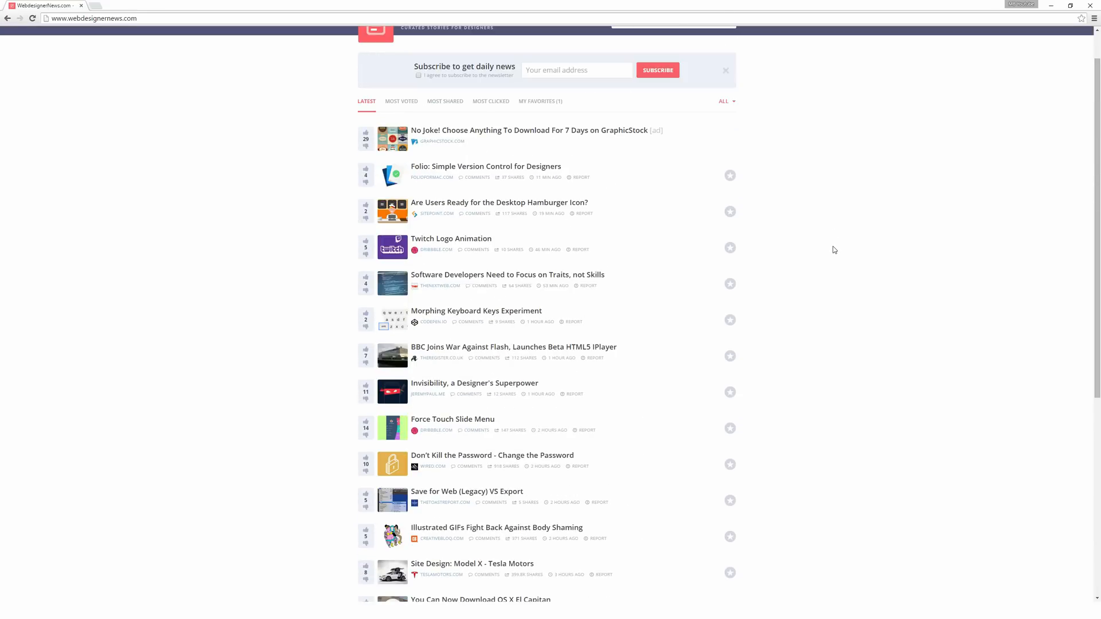
pyautogui.scroll(1, 833, 246)
pyautogui.click(730, 291)
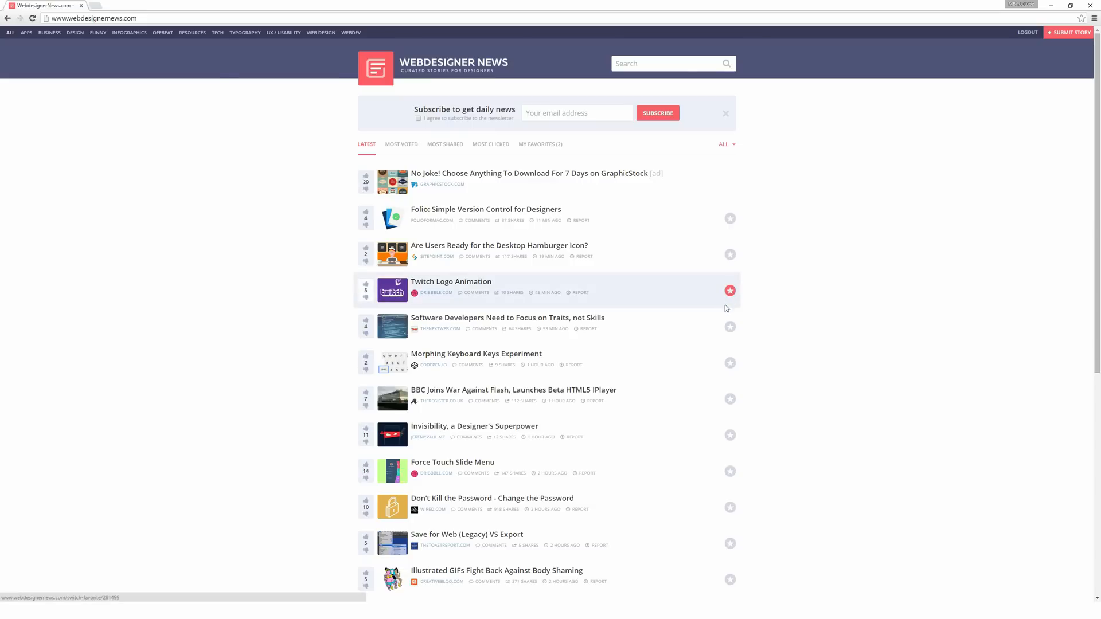
pyautogui.click(730, 399)
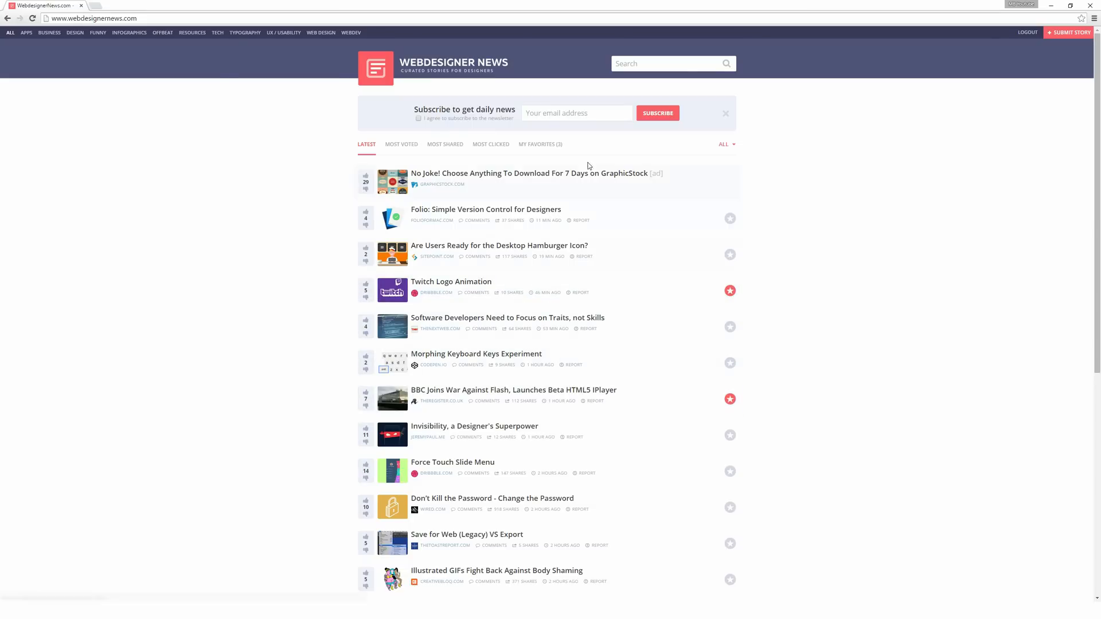
pyautogui.click(553, 145)
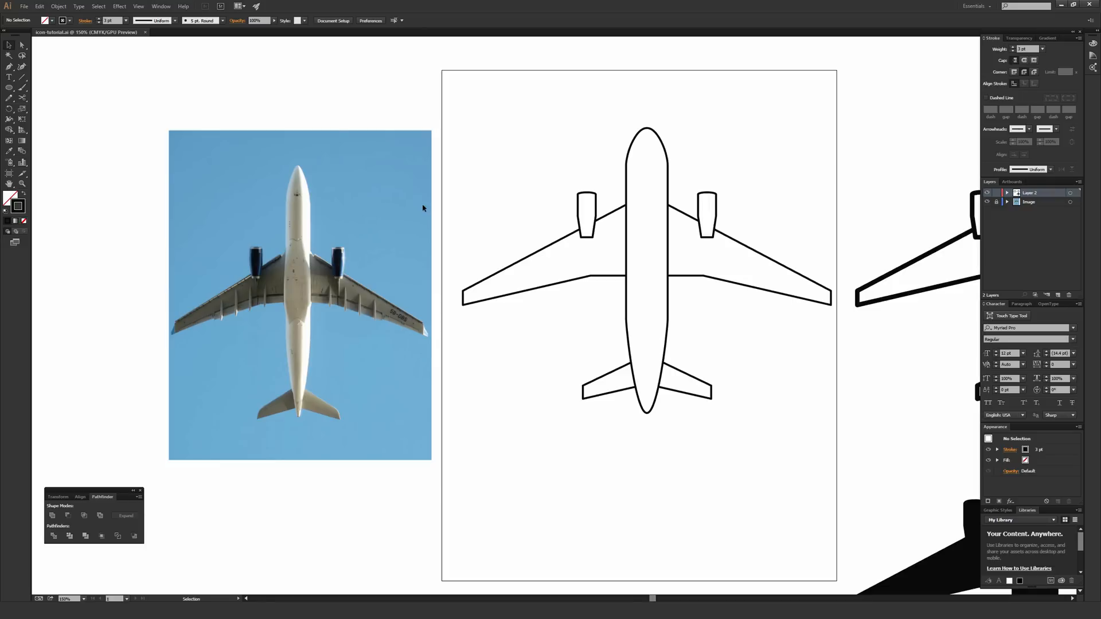
# - Switch to Illustrator and examine the thin-outline, thick-outline and solid black versions of the airplane icon
pyautogui.moveTo(497, 107); pyautogui.dragTo(785, 430)
pyautogui.click(785, 429)
pyautogui.hscroll(5, 825, 240)
pyautogui.scroll(-1, 459, 246)
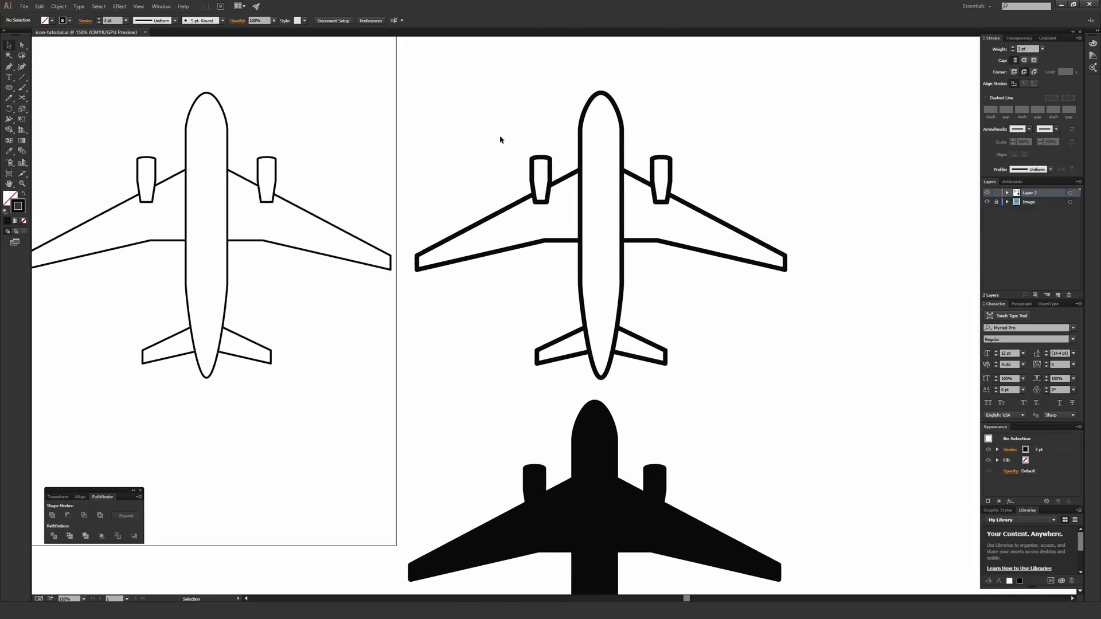
pyautogui.moveTo(492, 101); pyautogui.dragTo(764, 309)
pyautogui.click(766, 146)
pyautogui.moveTo(652, 240); pyautogui.dragTo(636, 64)
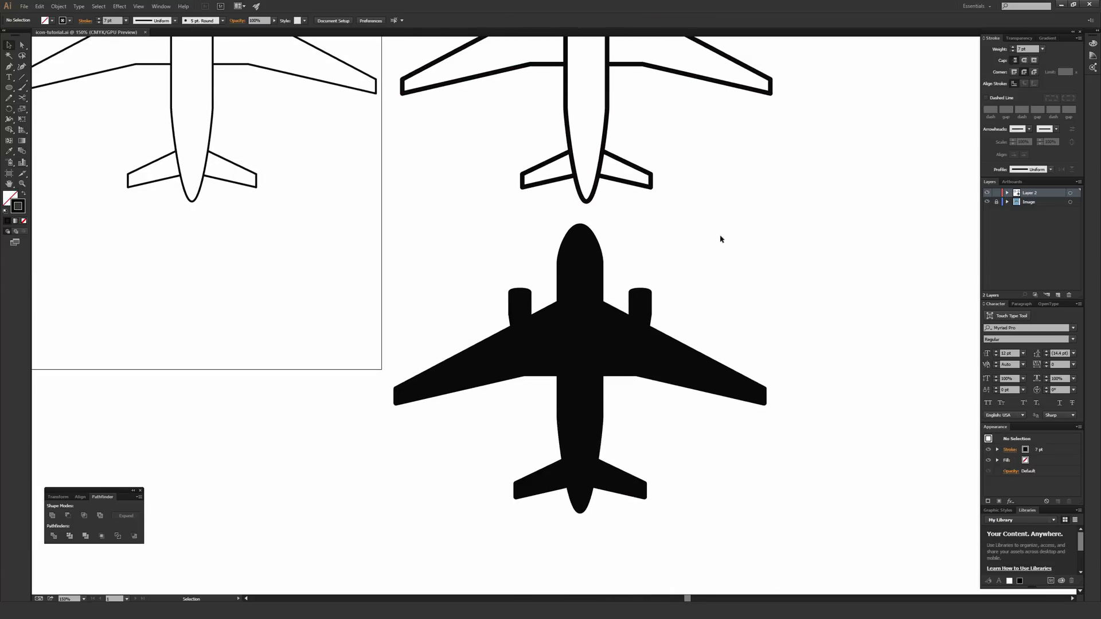
pyautogui.moveTo(720, 196); pyautogui.dragTo(728, 308)
pyautogui.moveTo(373, 285); pyautogui.dragTo(708, 359)
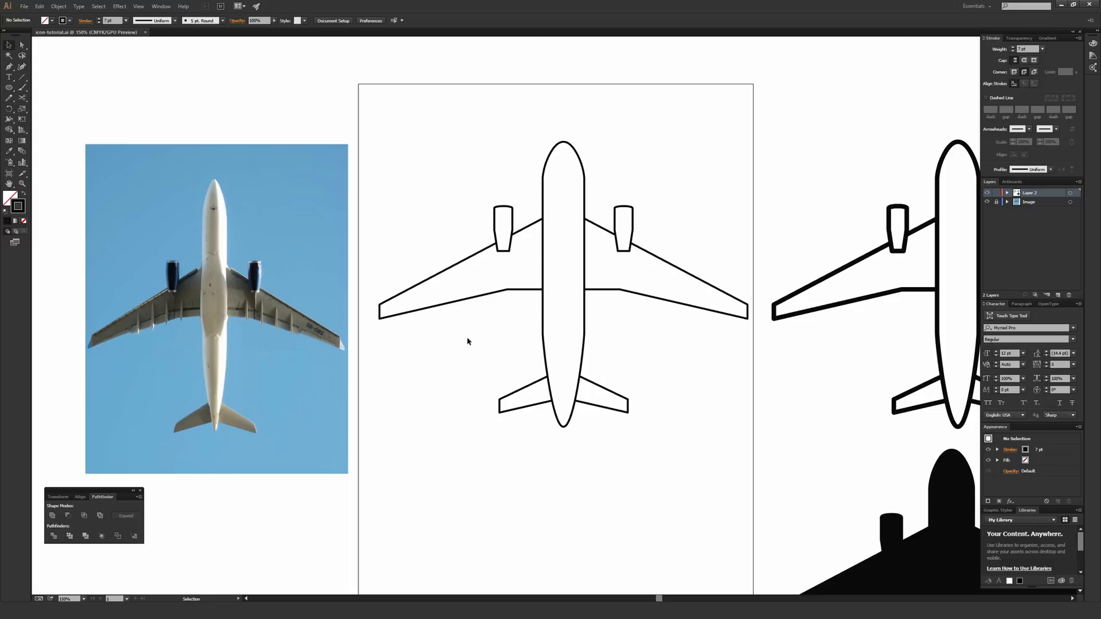
# - Examine the wings and engines in the reference photo and compare them with the thin-outline airplane on the artboard
pyautogui.moveTo(366, 342); pyautogui.dragTo(612, 339)
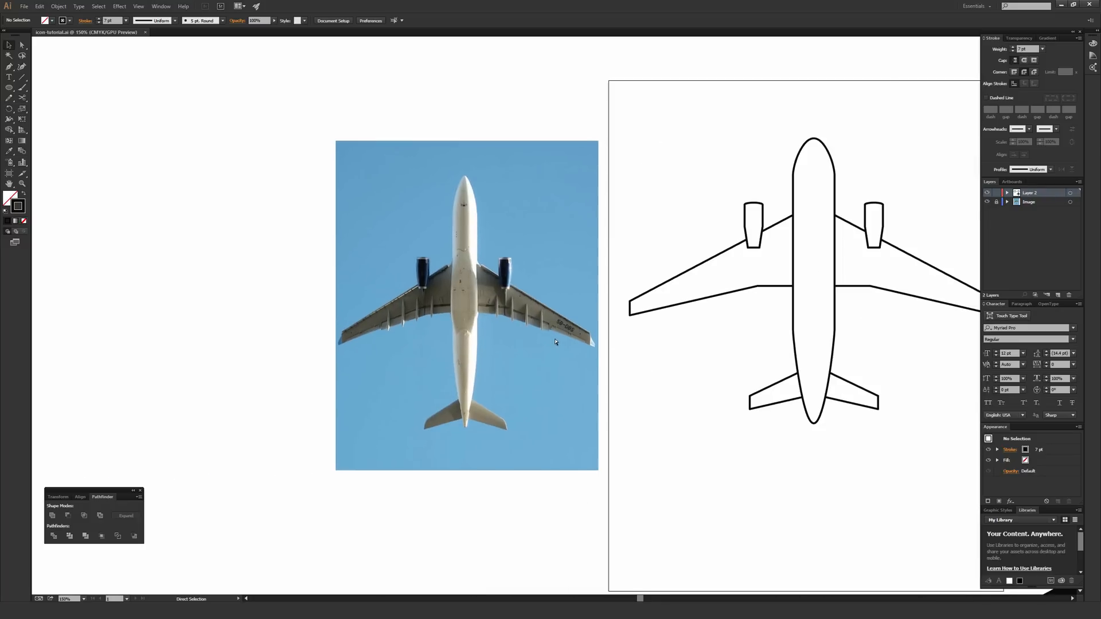
pyautogui.scroll(2, 555, 340)
pyautogui.scroll(1, 555, 340)
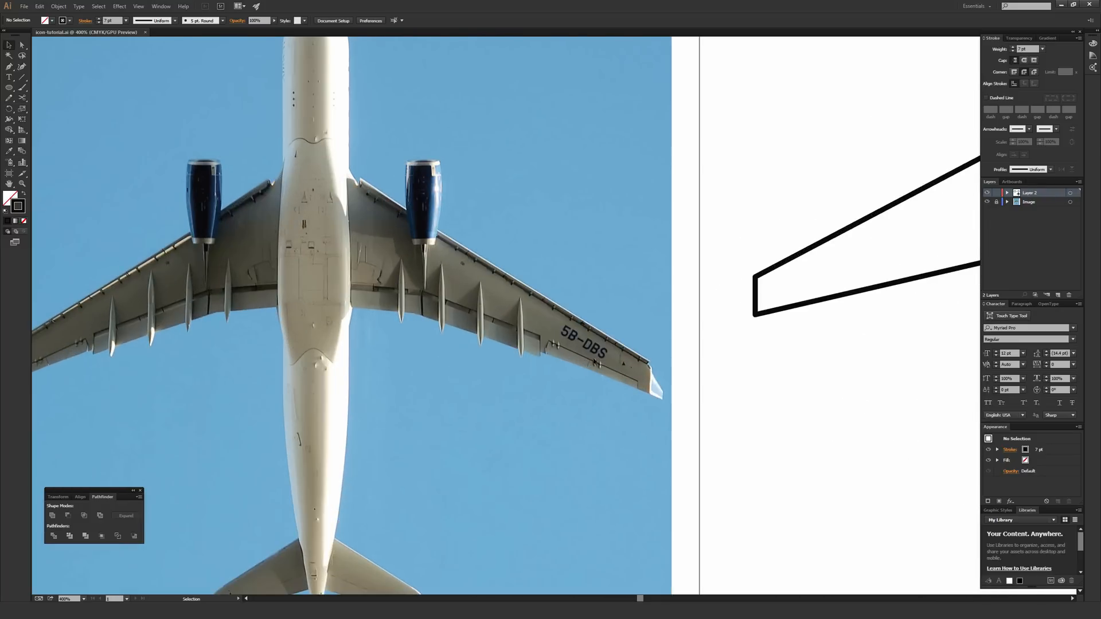
pyautogui.moveTo(636, 368); pyautogui.dragTo(399, 393)
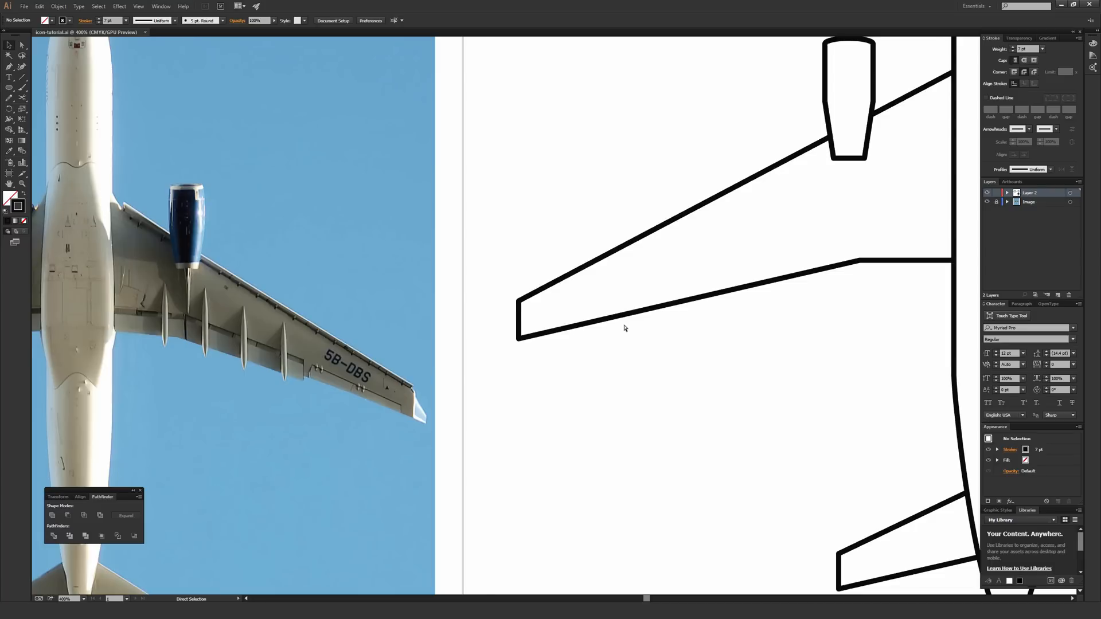
pyautogui.hotkey('ctrl', '-')
pyautogui.hotkey('ctrl', '-')
pyautogui.press('v')
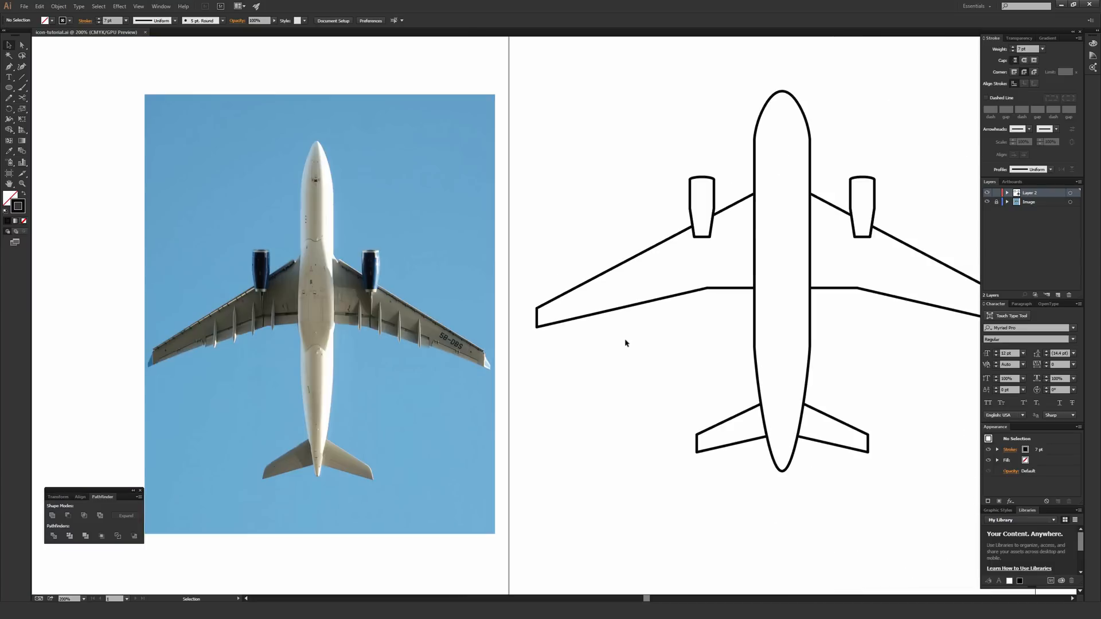
pyautogui.moveTo(515, 242); pyautogui.dragTo(545, 256)
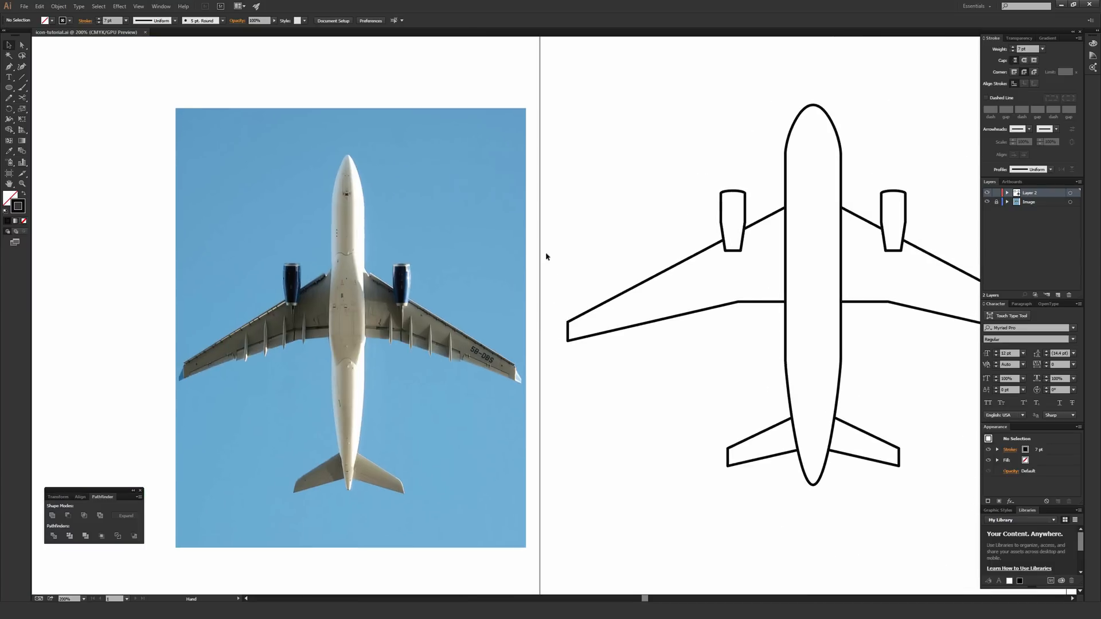
pyautogui.press('space')
pyautogui.hotkey('ctrl', '-')
pyautogui.moveTo(499, 305); pyautogui.dragTo(442, 301)
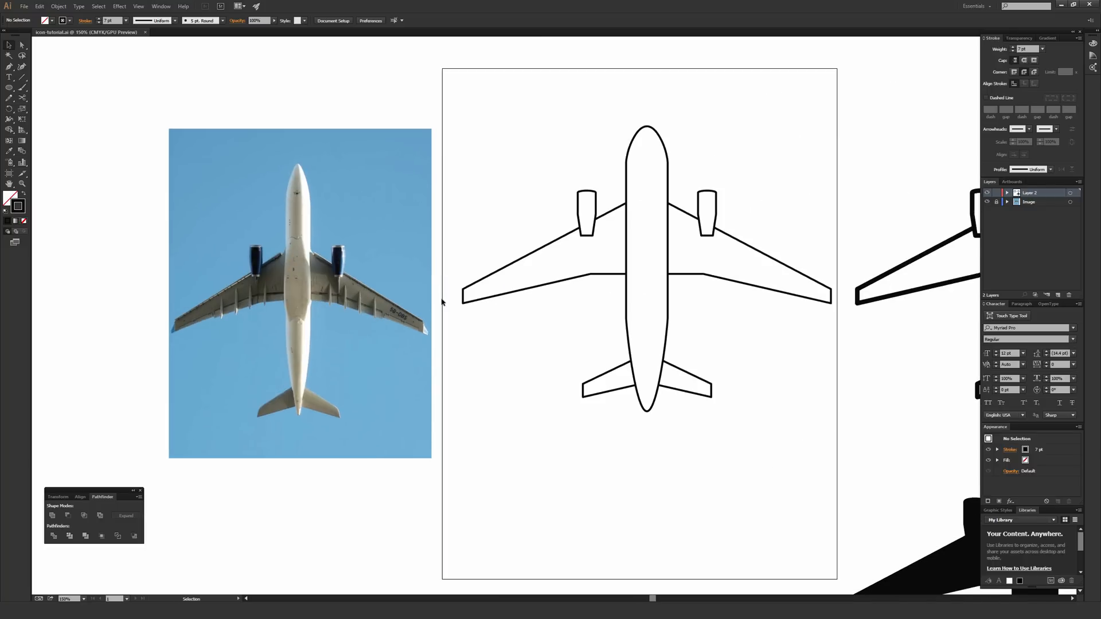
# - Draw a square about 591 pt wide around the thin-outline airplane with the Rectangle tool
pyautogui.moveTo(9, 88); pyautogui.dragTo(50, 98)
pyautogui.press('m')
pyautogui.moveTo(10, 90); pyautogui.dragTo(58, 88)
pyautogui.moveTo(448, 116); pyautogui.dragTo(818, 474)
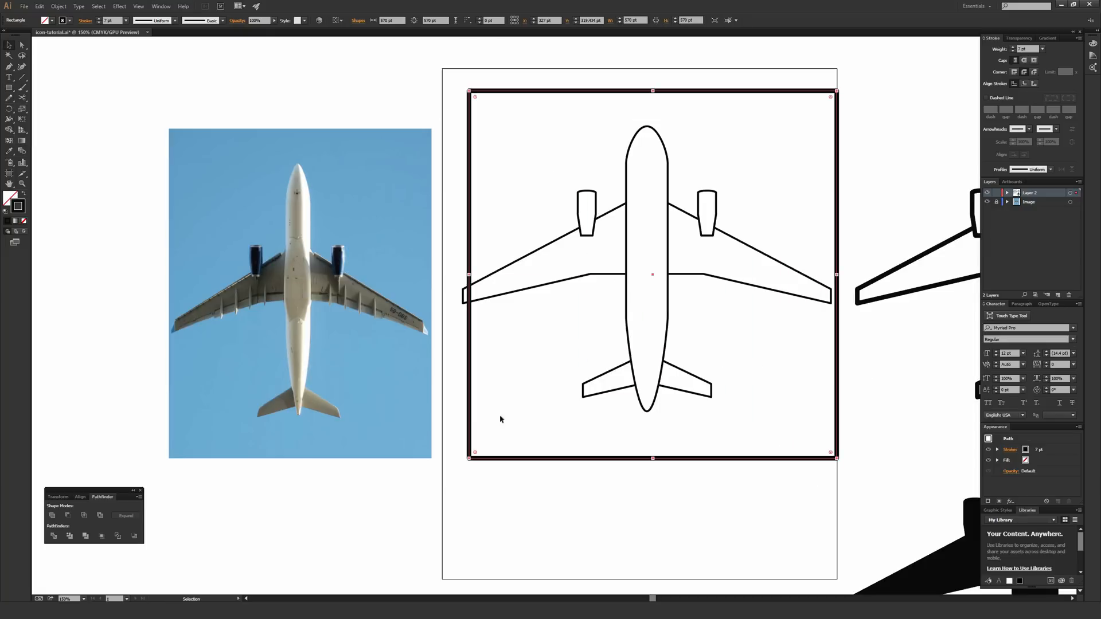
pyautogui.moveTo(469, 458)
pyautogui.mouseDown()
pyautogui.moveTo(445, 466)
pyautogui.moveTo(454, 472)
pyautogui.mouseUp()
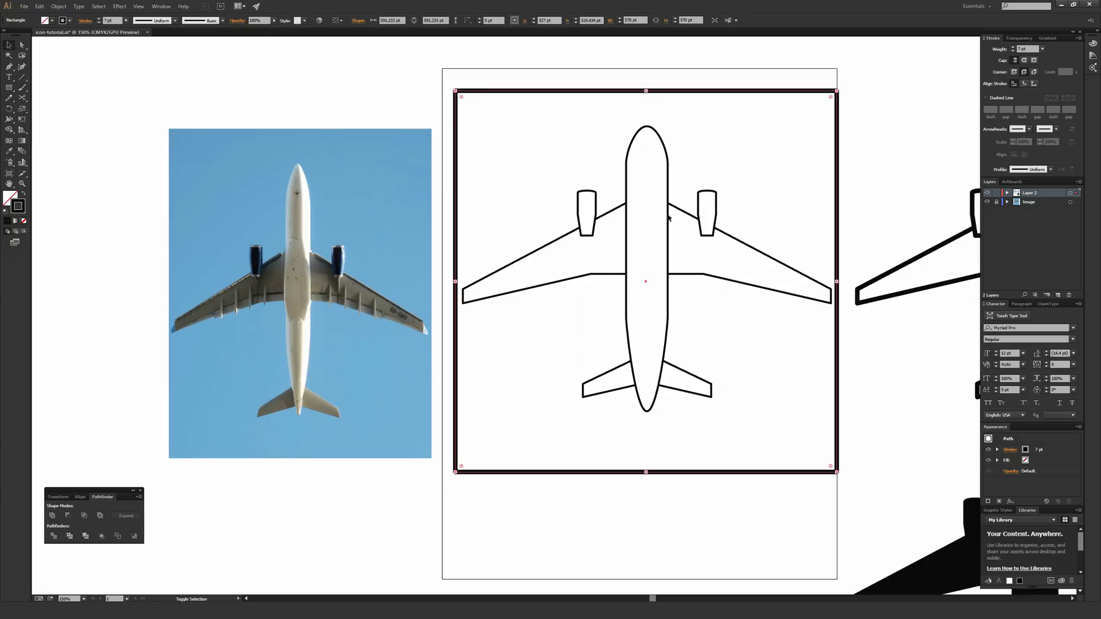
# - Set the stroke weight of the square around the airplane to 3 pt
pyautogui.click(1013, 51)
pyautogui.click(1013, 51)
pyautogui.click(1012, 51)
pyautogui.click(1013, 51)
pyautogui.click(916, 93)
pyautogui.press('space')
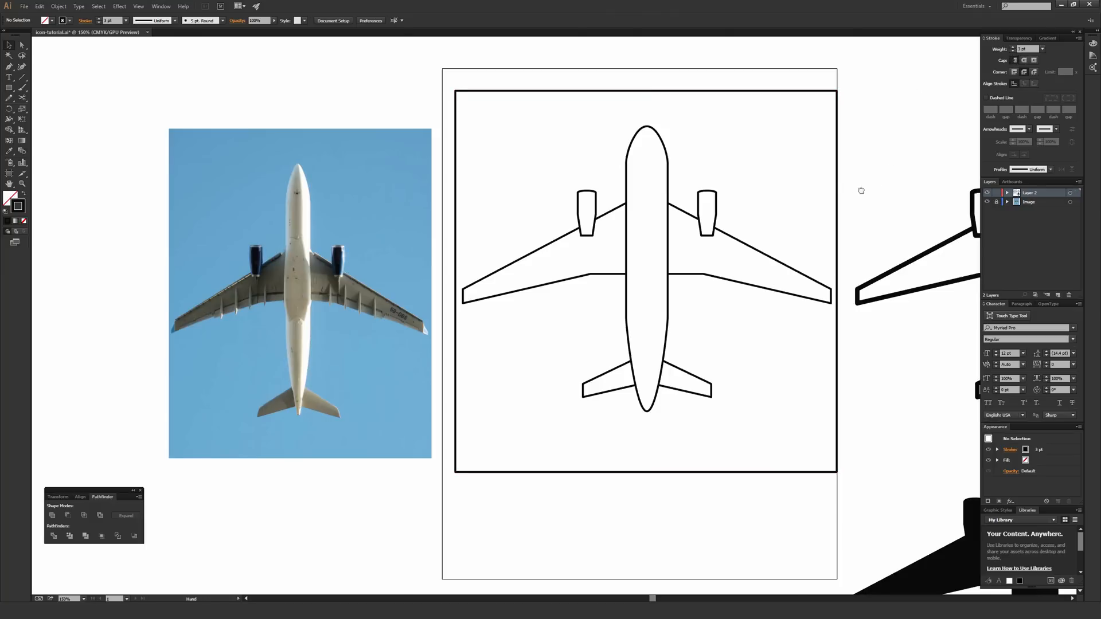
# - Delete the square drawn around the thin-outline airplane
pyautogui.moveTo(861, 190); pyautogui.dragTo(853, 178)
pyautogui.click(686, 113)
pyautogui.click(593, 118)
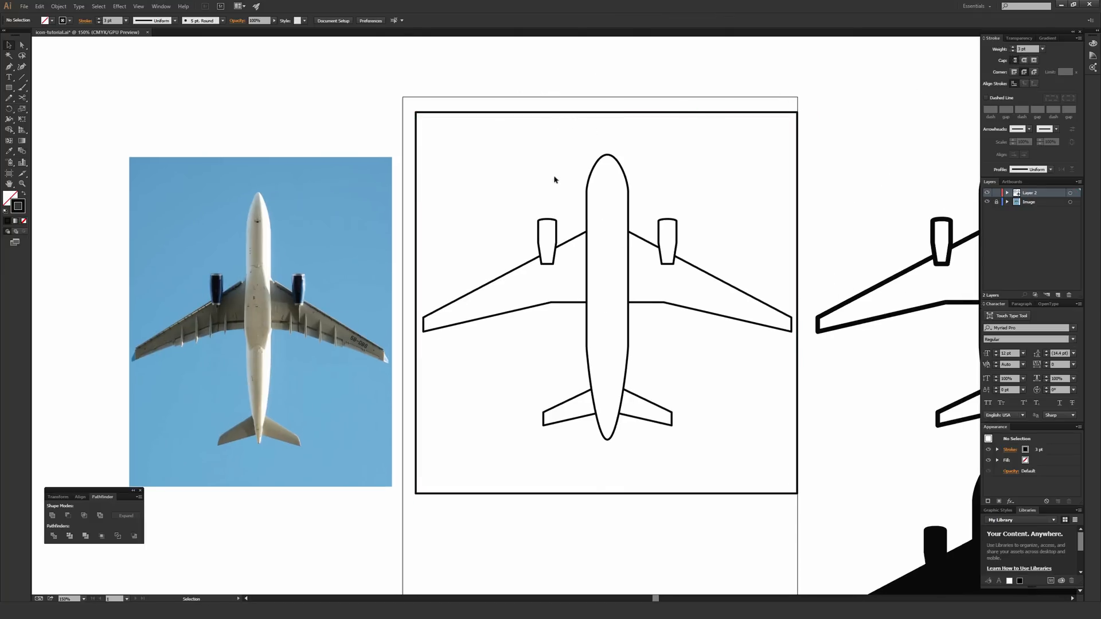
pyautogui.click(499, 113)
pyautogui.press('Delete')
# - Make the artboard square by setting its height to 612 pt through the document setup's artboard editing
pyautogui.click(24, 7)
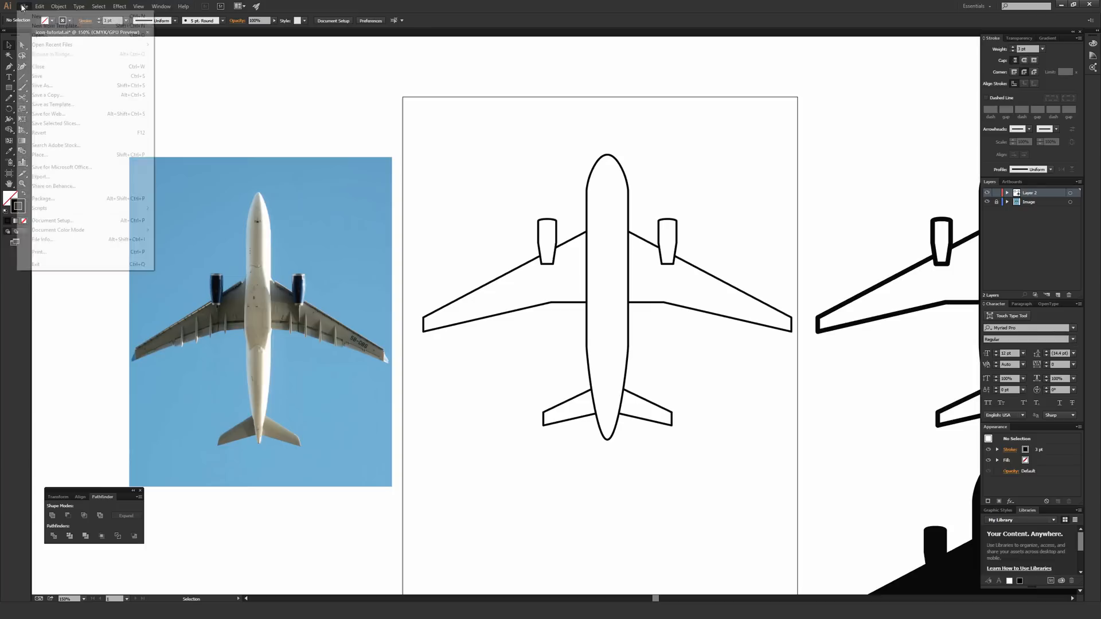
pyautogui.click(81, 222)
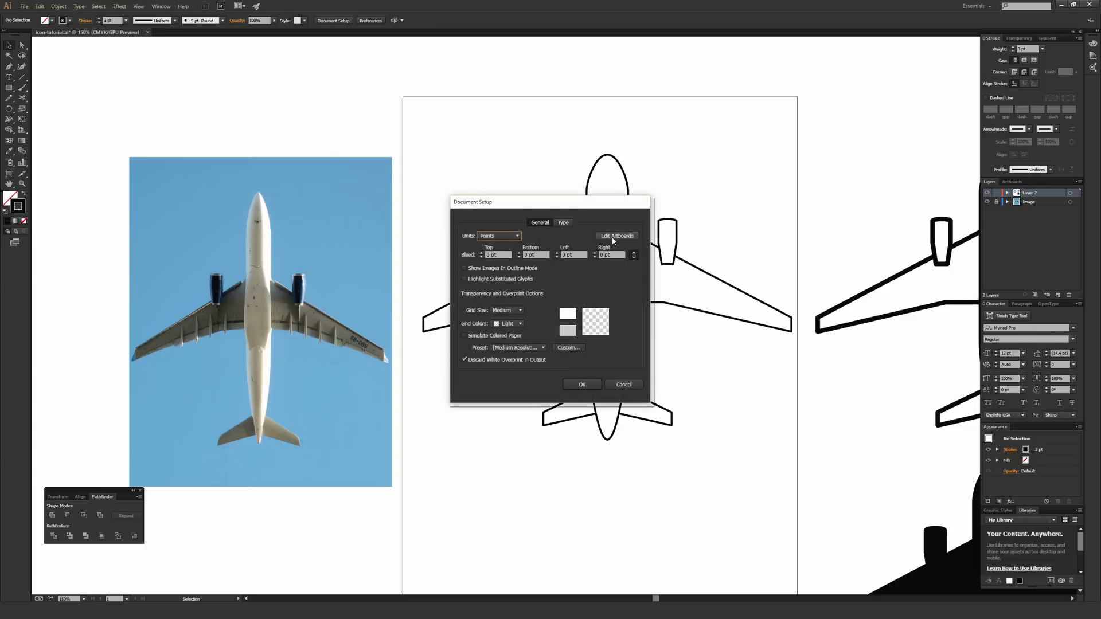
pyautogui.click(609, 238)
pyautogui.moveTo(425, 20)
pyautogui.mouseDown()
pyautogui.moveTo(401, 21)
pyautogui.moveTo(422, 20)
pyautogui.mouseUp()
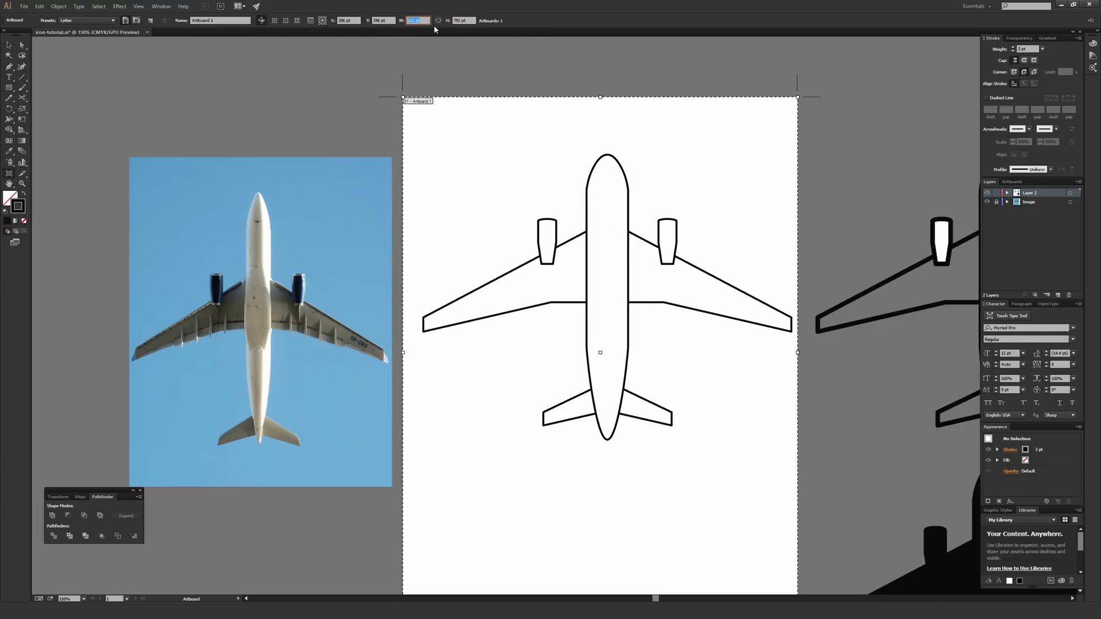
pyautogui.write('612 pt')
pyautogui.press('Return')
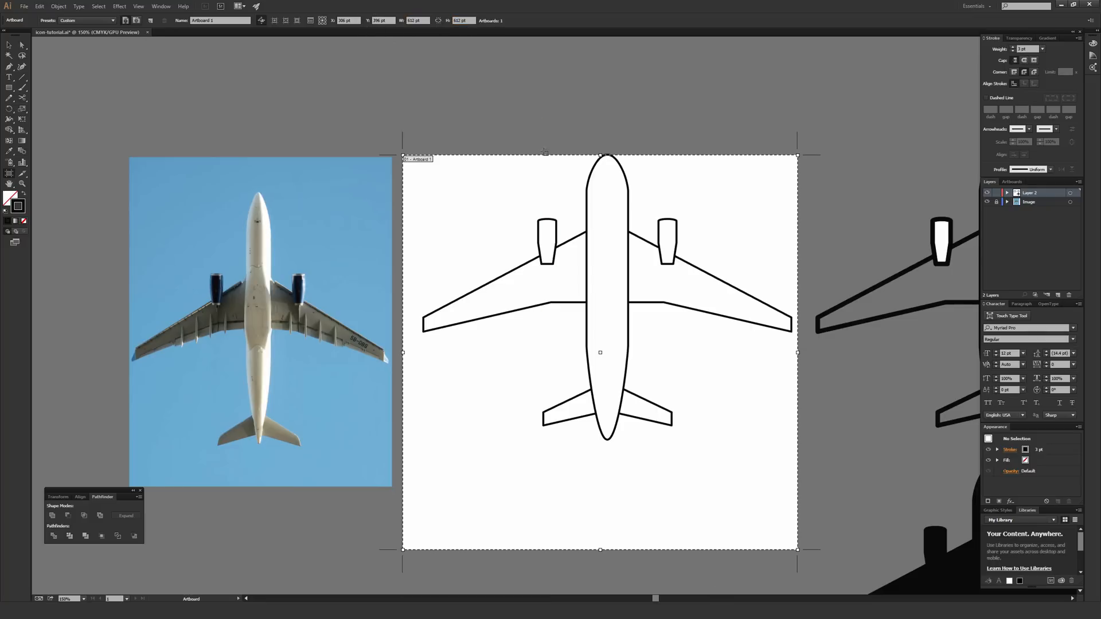
pyautogui.press('v')
# - Move the whole thin-outline airplane down to centre it on the square artboard
pyautogui.moveTo(477, 130); pyautogui.dragTo(790, 442)
pyautogui.moveTo(674, 309); pyautogui.dragTo(667, 351)
pyautogui.click(708, 163)
pyautogui.moveTo(680, 175); pyautogui.dragTo(664, 173)
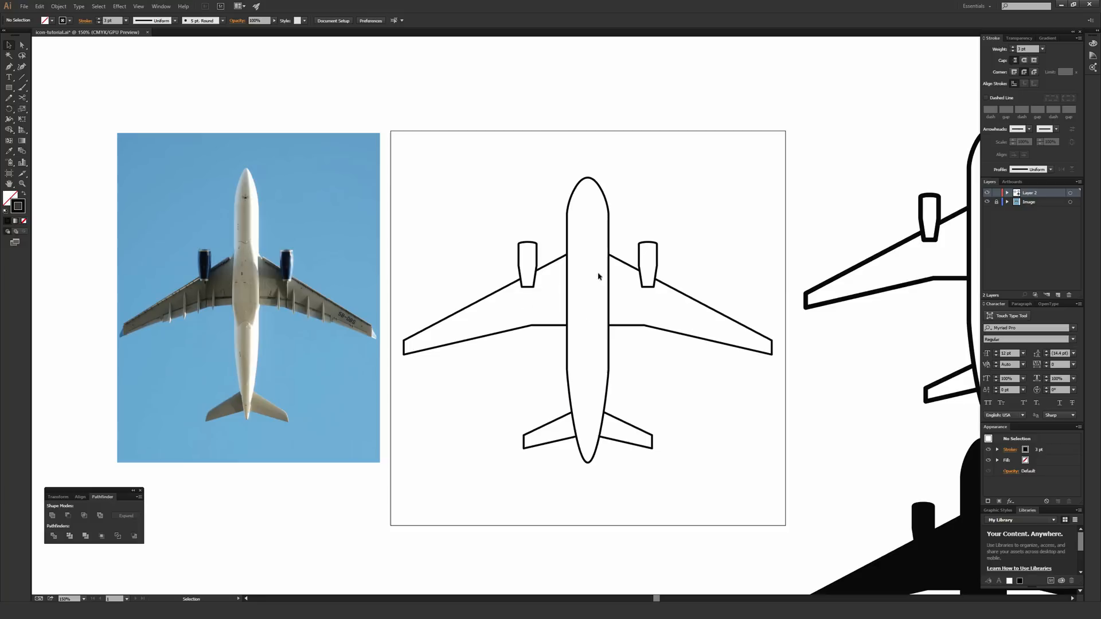
# - Move the whole thin-outline airplane off the artboard to the empty area below the reference photo
pyautogui.press('space')
pyautogui.moveTo(576, 313); pyautogui.dragTo(557, 275)
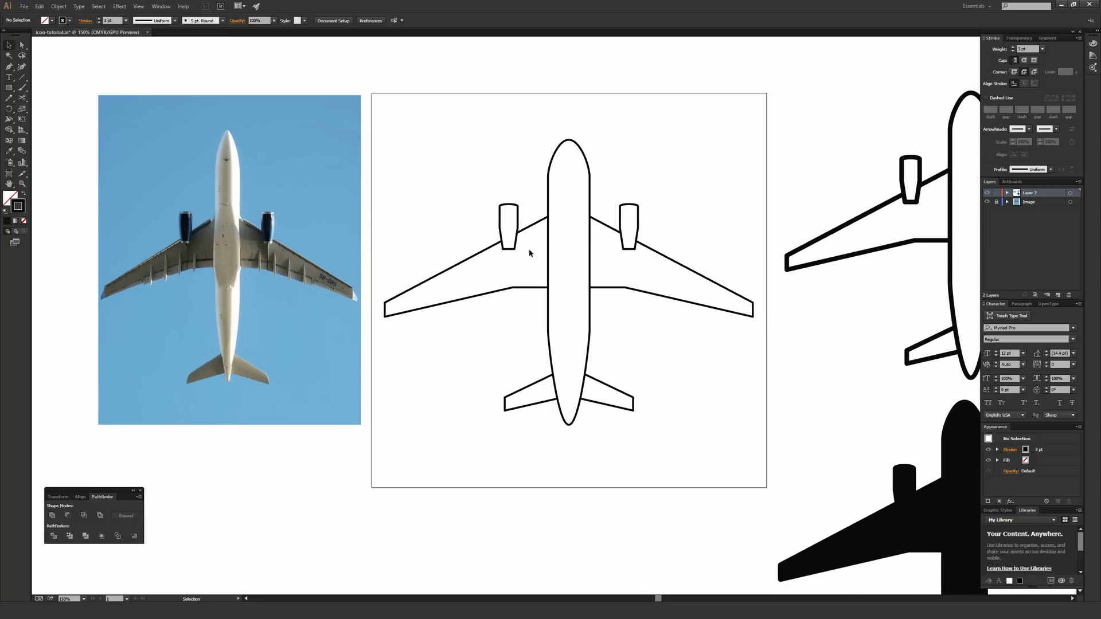
pyautogui.moveTo(437, 107); pyautogui.dragTo(719, 440)
pyautogui.moveTo(568, 207); pyautogui.dragTo(245, 547)
pyautogui.click(465, 394)
pyautogui.moveTo(461, 370); pyautogui.dragTo(497, 379)
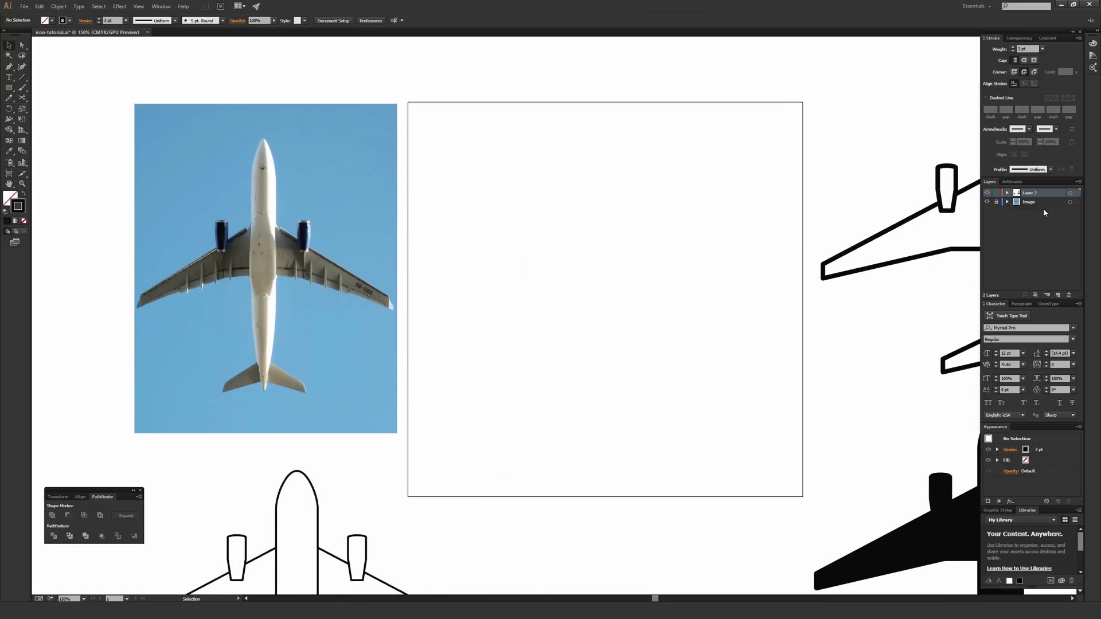
# - Place Cyprus_airways_a330-200_5b-dbs_arp.jpg as a linked file on the artboard in the Image layer
pyautogui.click(987, 202)
pyautogui.click(987, 202)
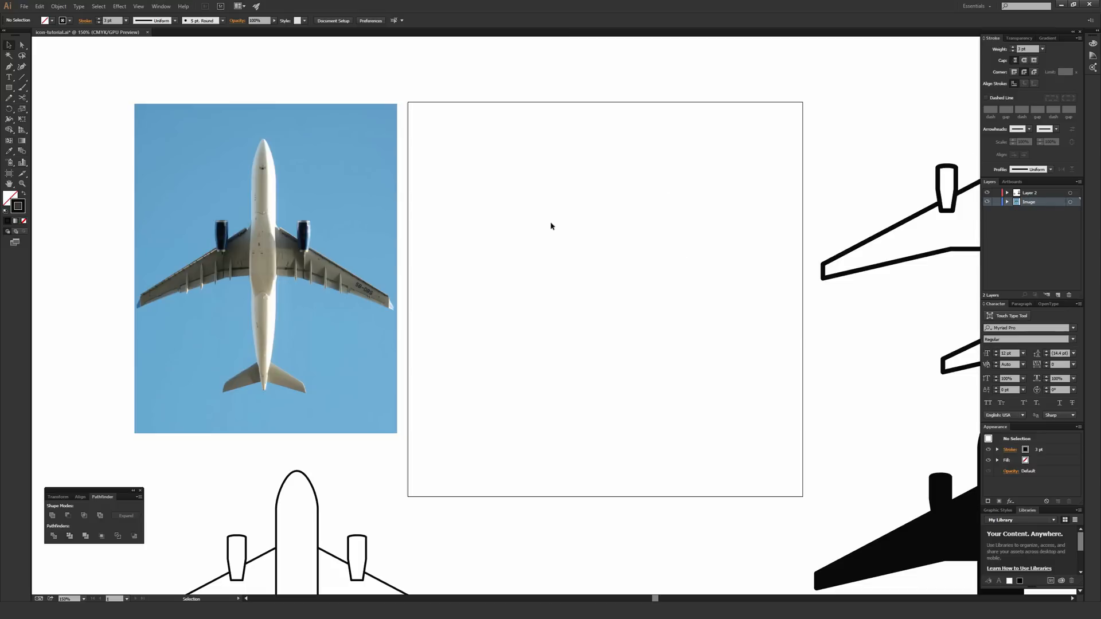
pyautogui.click(24, 6)
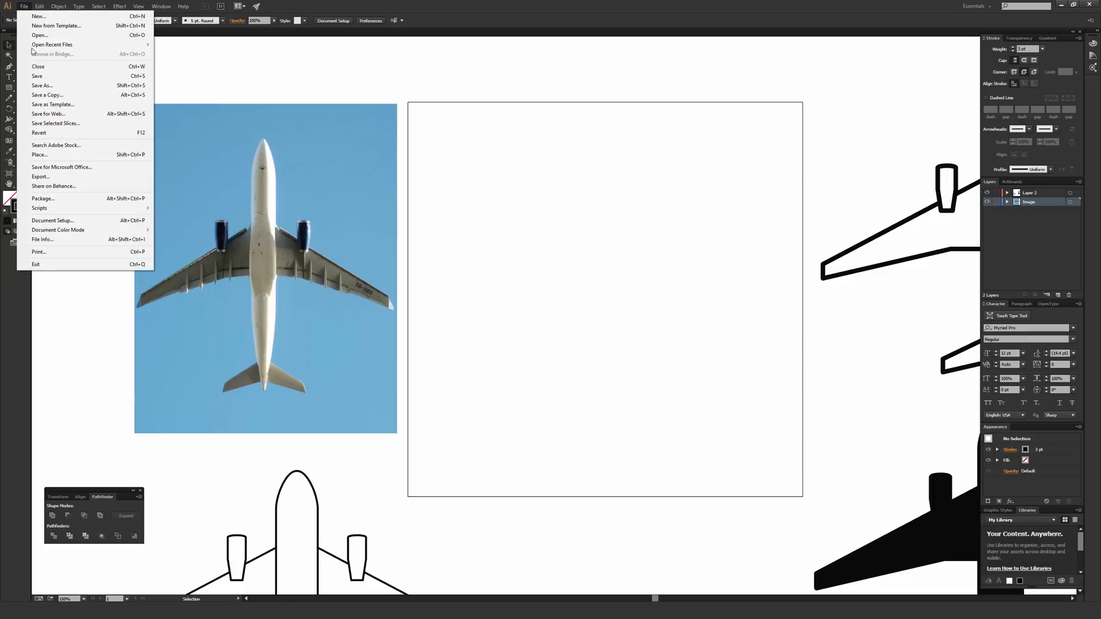
pyautogui.click(51, 156)
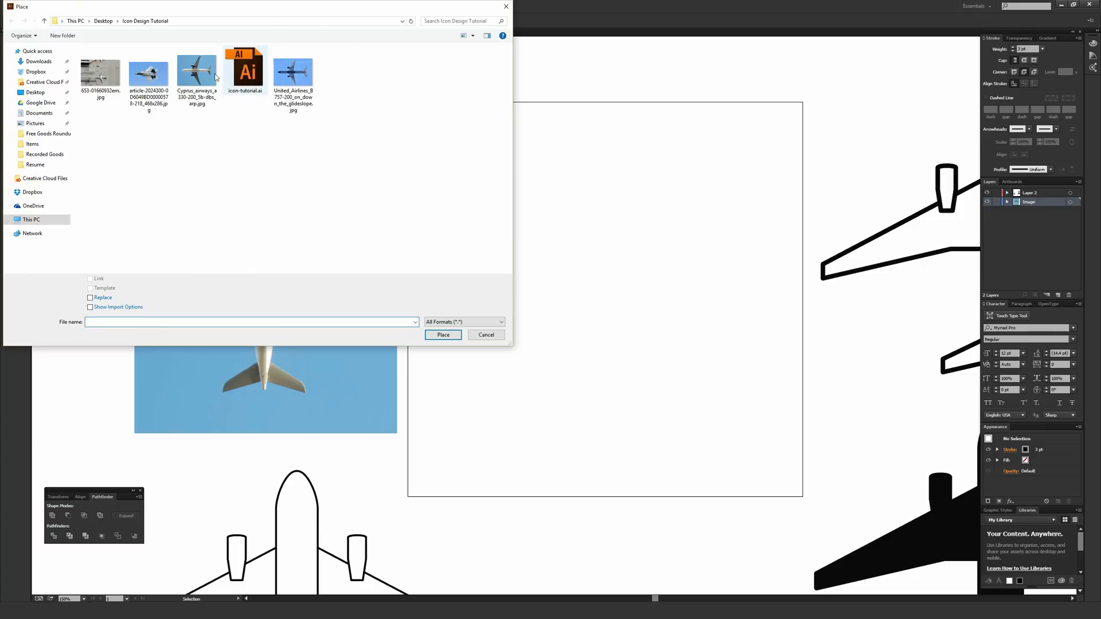
pyautogui.click(197, 72)
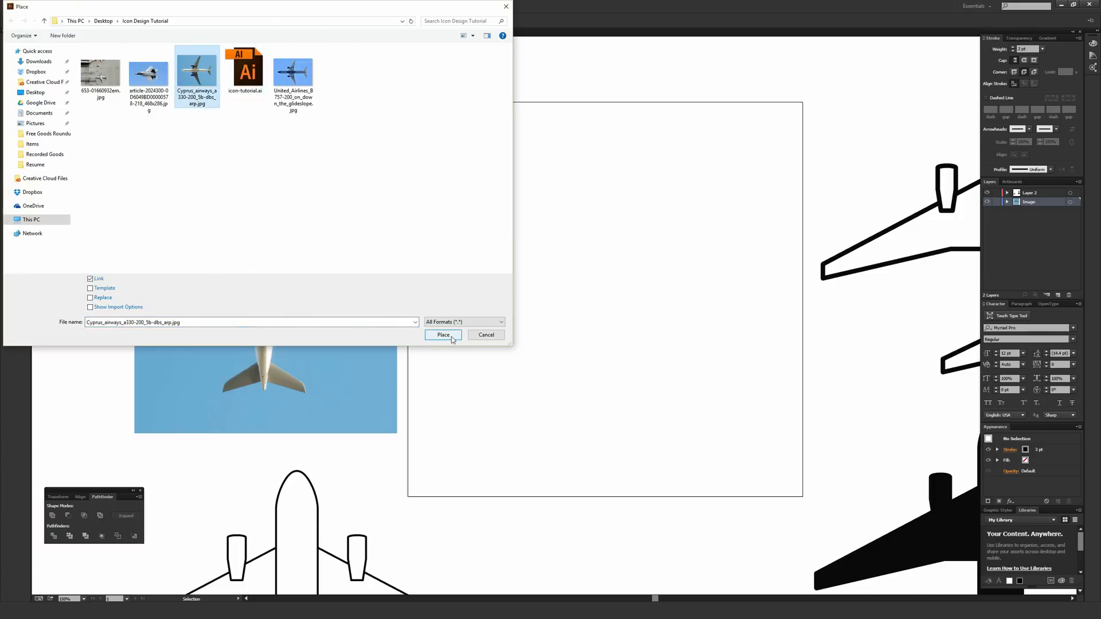
pyautogui.click(452, 337)
pyautogui.click(506, 170)
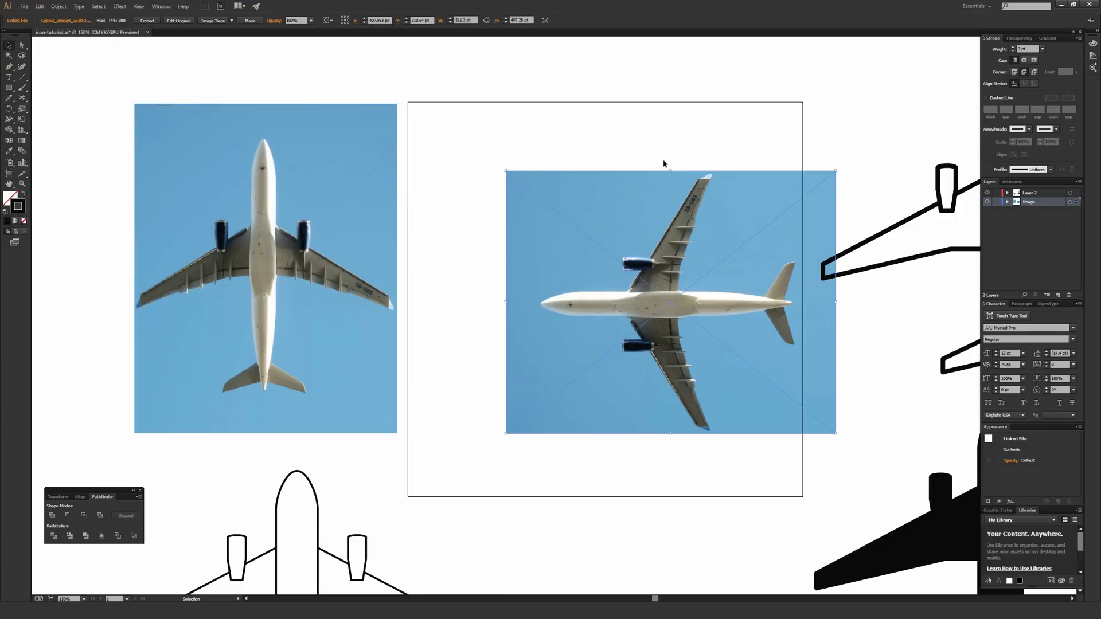
# - Rotate the placed photo 90° clockwise so the airplane's nose points up, and move it inside the artboard
pyautogui.moveTo(670, 168); pyautogui.dragTo(809, 289)
pyautogui.moveTo(758, 269); pyautogui.dragTo(703, 258)
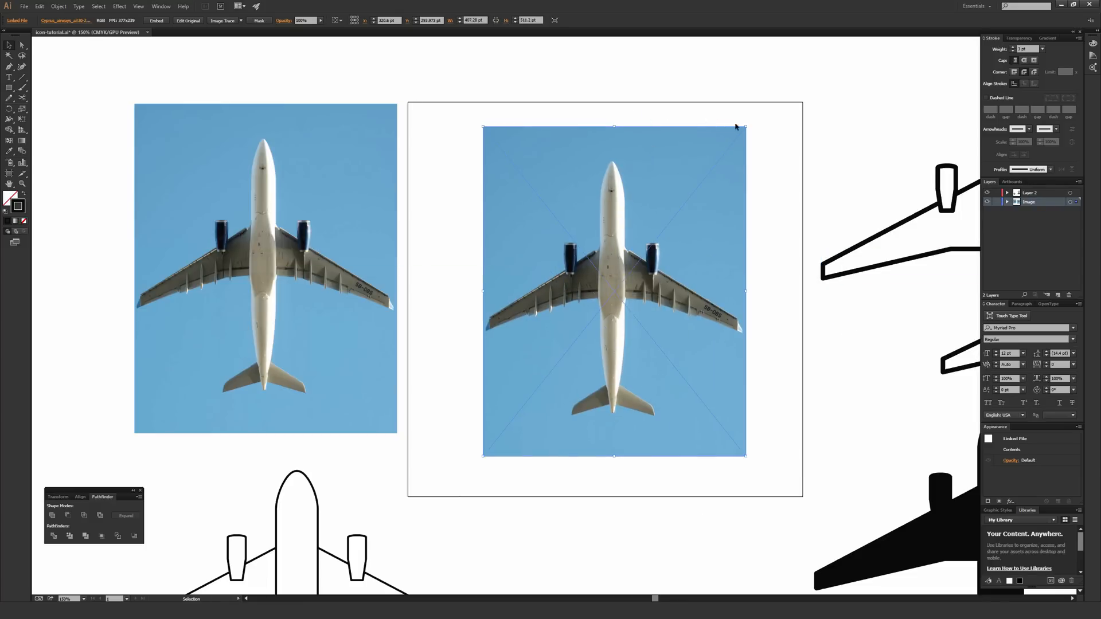
# - Try to resize the placed airplane photo from its corner and undo the change
pyautogui.moveTo(748, 122); pyautogui.dragTo(487, 295)
pyautogui.moveTo(503, 343); pyautogui.dragTo(600, 171)
pyautogui.hotkey('ctrl', 'z')
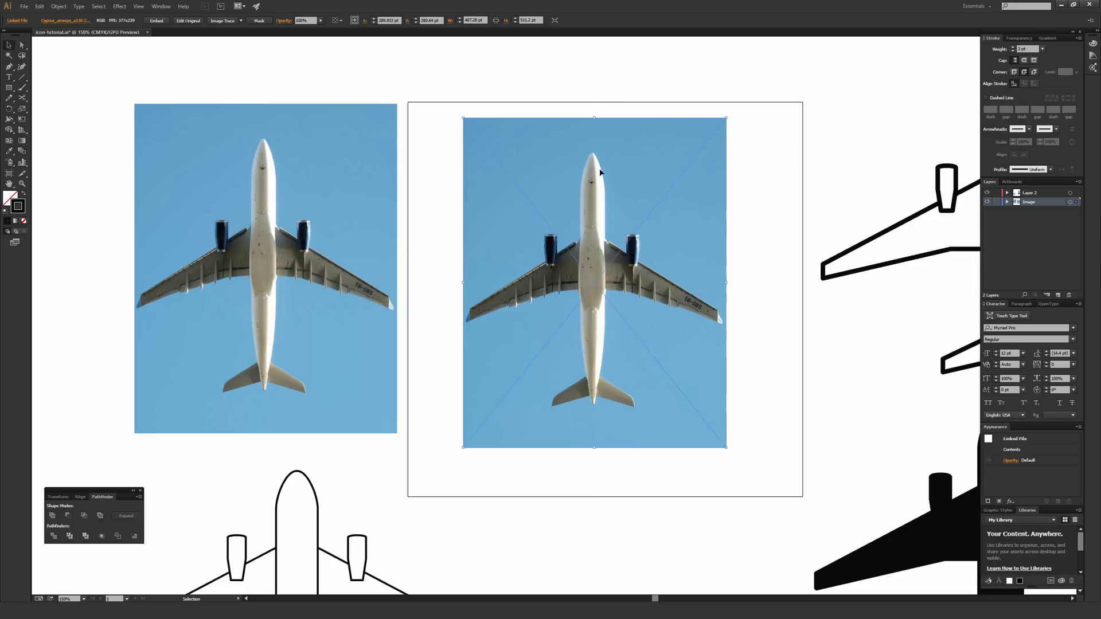
# - Embed the placed airplane photo in the document and delete it from the artboard
pyautogui.click(156, 21)
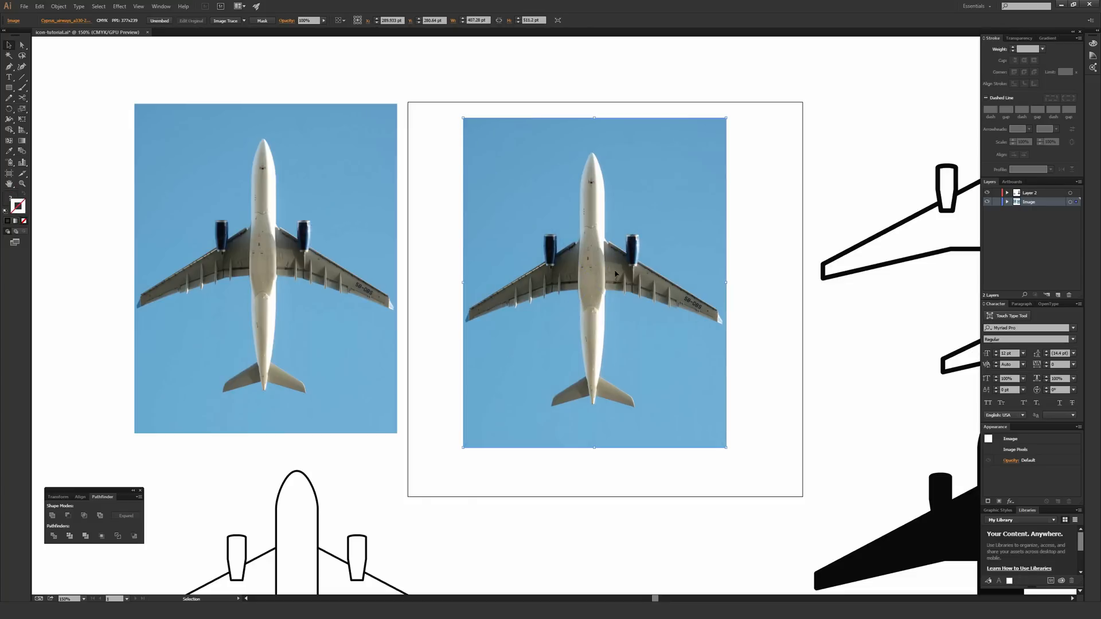
pyautogui.moveTo(569, 198)
pyautogui.mouseDown()
pyautogui.moveTo(602, 241)
pyautogui.moveTo(589, 205)
pyautogui.mouseUp()
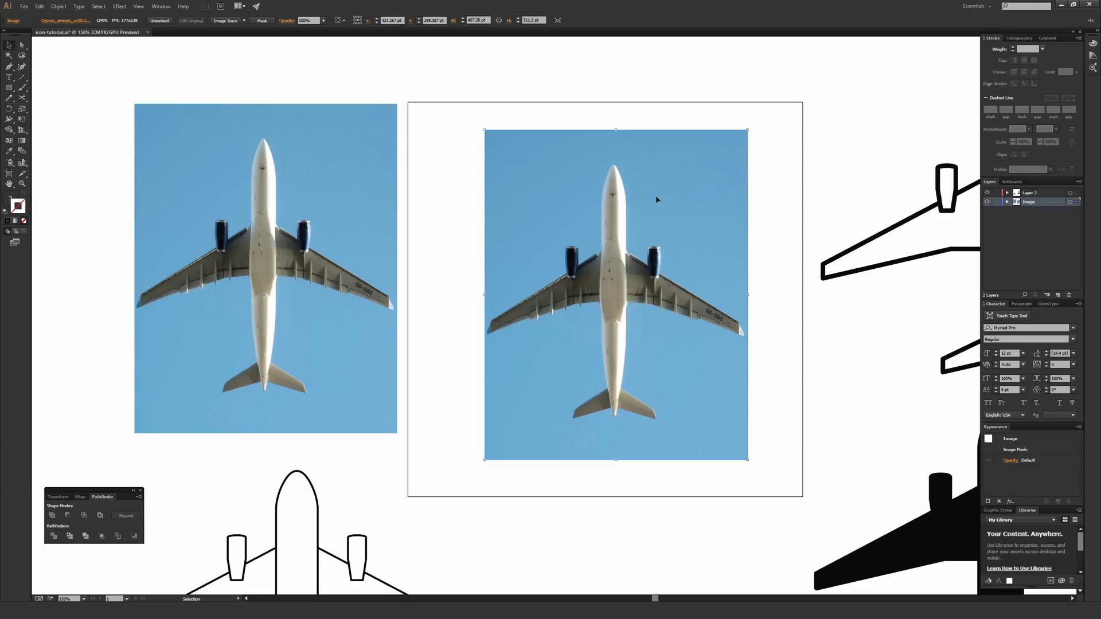
pyautogui.press('Delete')
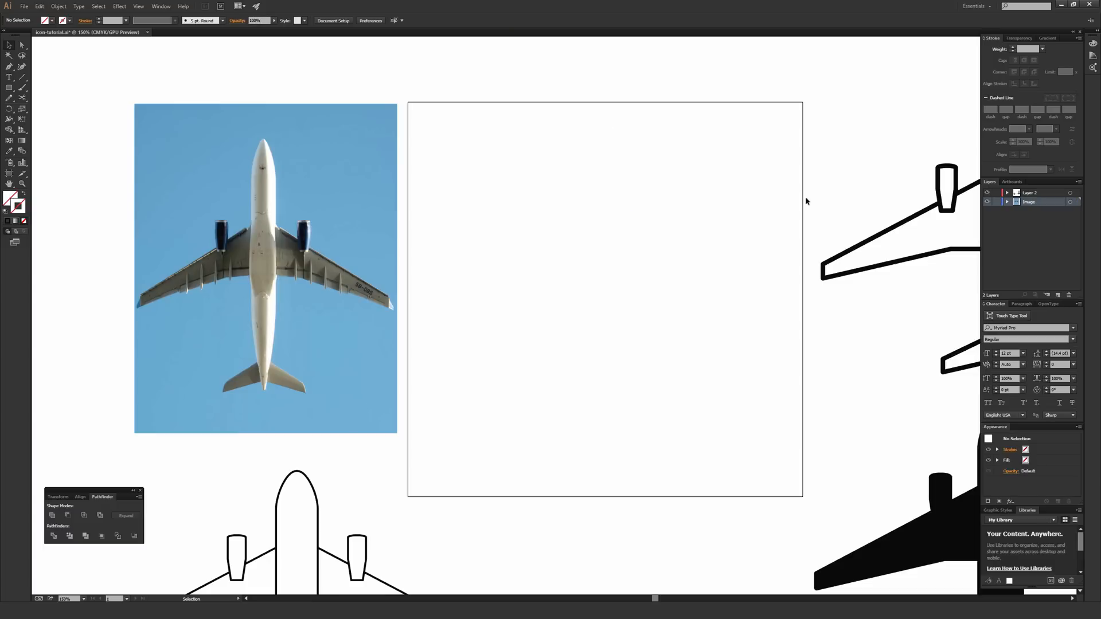
# - Lock the Image layer and make Layer 2 the active layer
pyautogui.click(996, 202)
pyautogui.click(1036, 194)
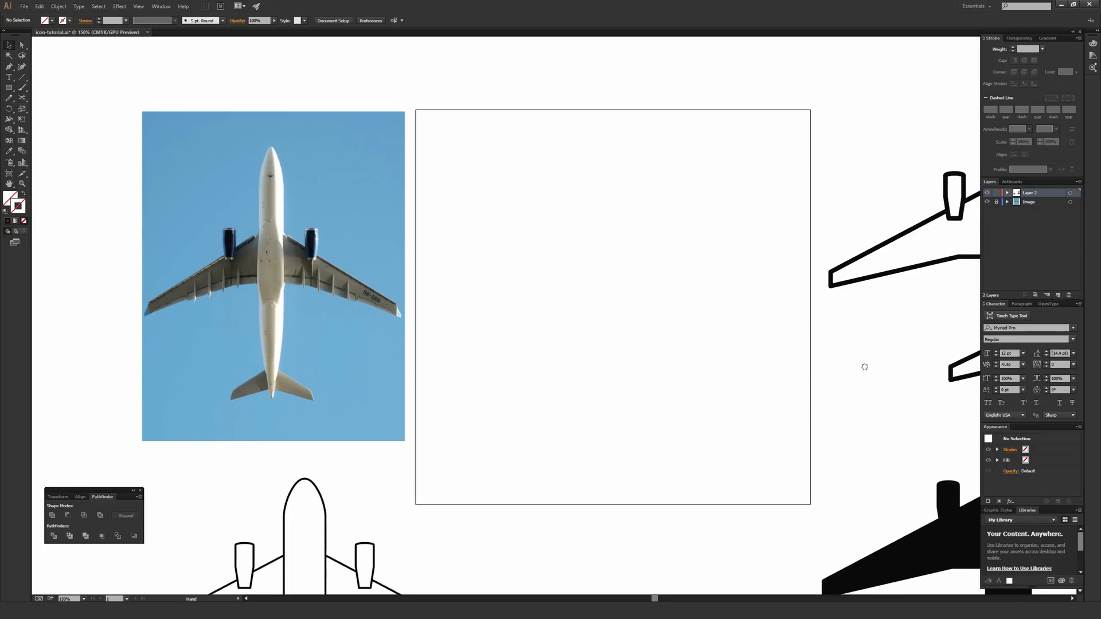
pyautogui.moveTo(865, 366); pyautogui.dragTo(534, 322)
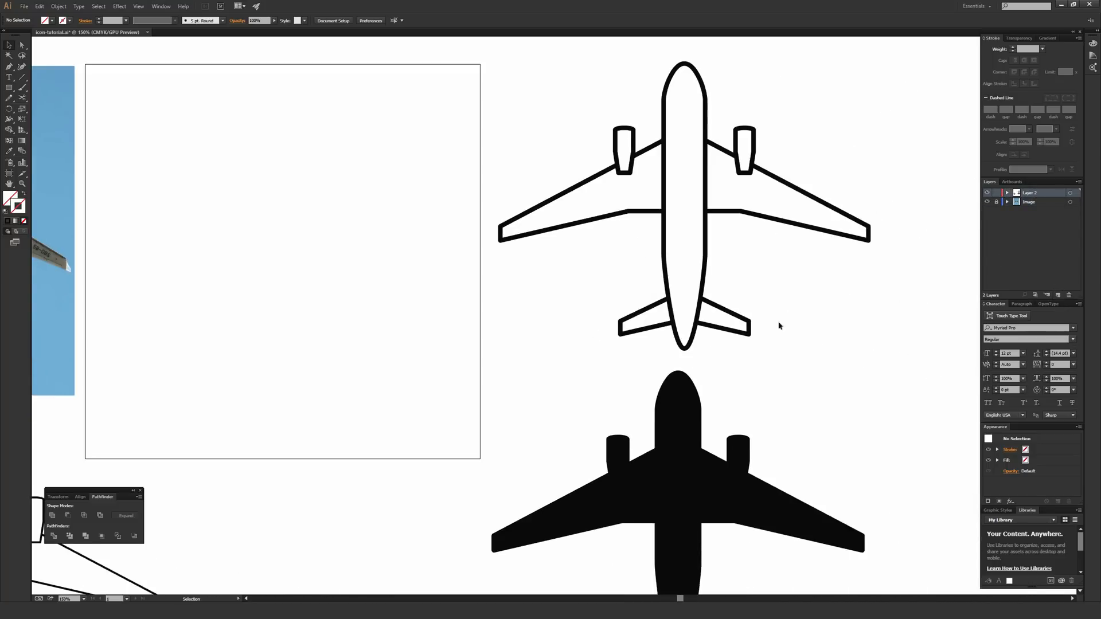
pyautogui.moveTo(470, 310); pyautogui.dragTo(766, 386)
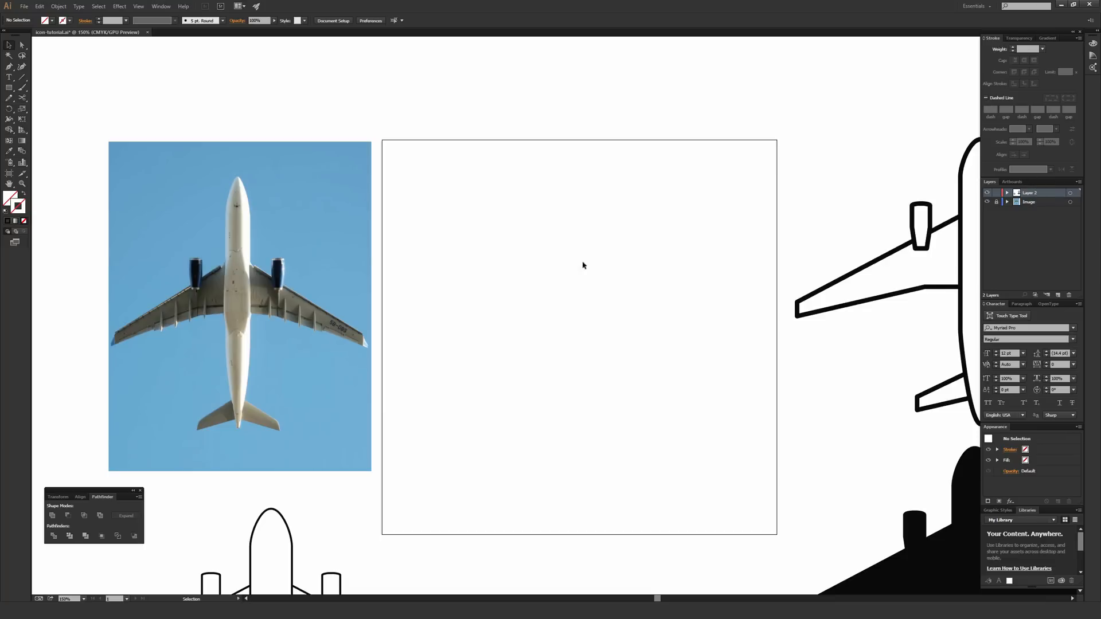
# - Set the drawing colours to a black stroke with no fill, and choose the Ellipse tool
pyautogui.click(8, 221)
pyautogui.doubleClick(19, 209)
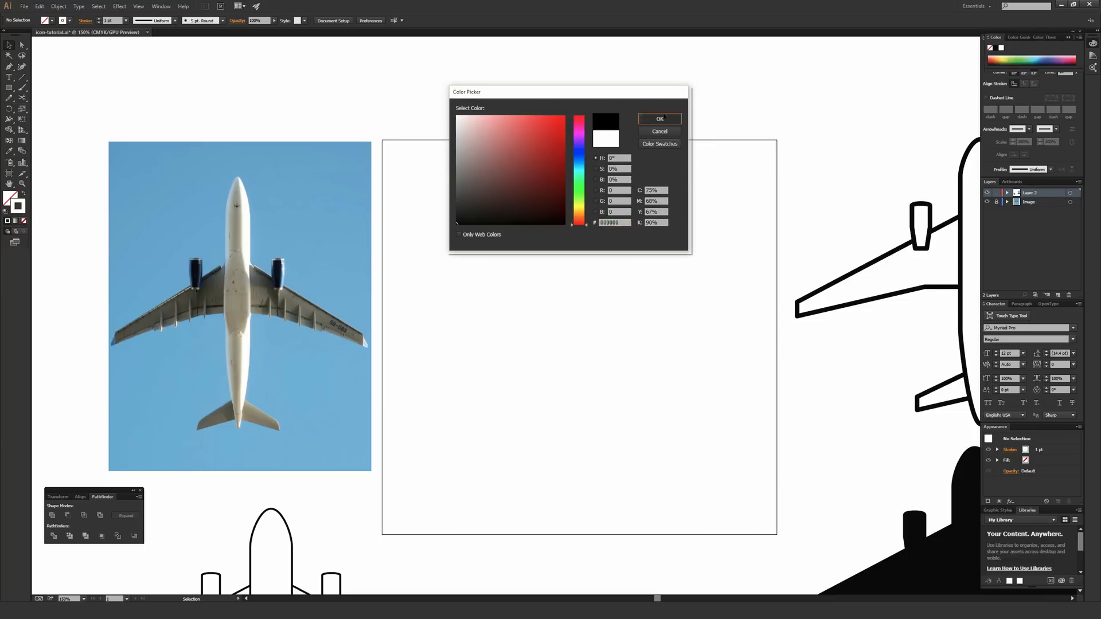
pyautogui.click(659, 119)
pyautogui.click(9, 193)
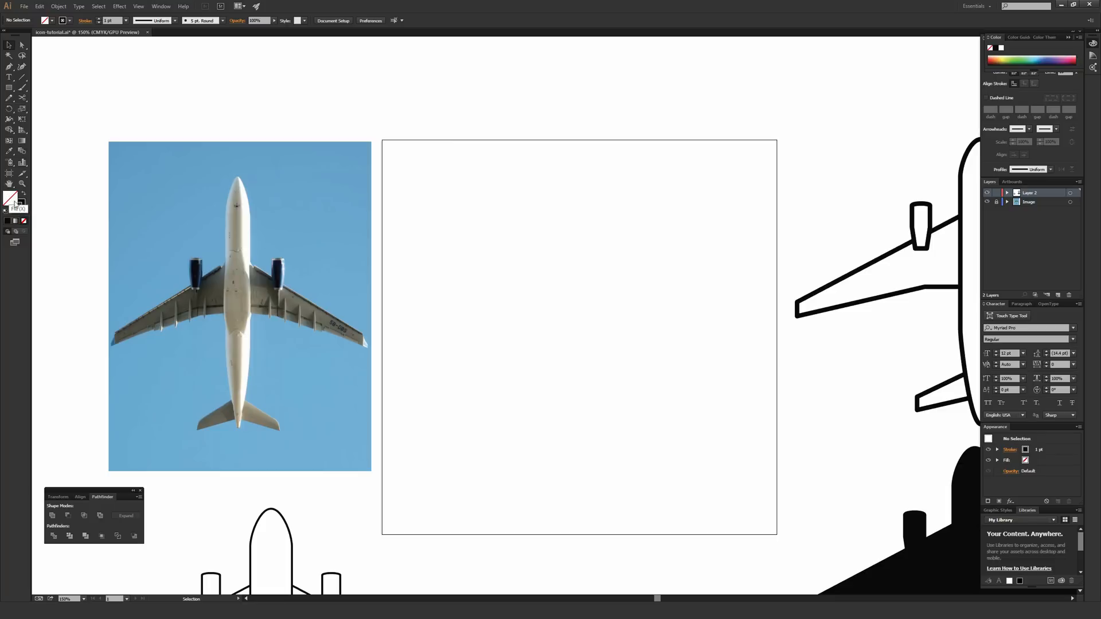
pyautogui.click(19, 208)
pyautogui.click(11, 196)
pyautogui.click(23, 209)
pyautogui.click(8, 89)
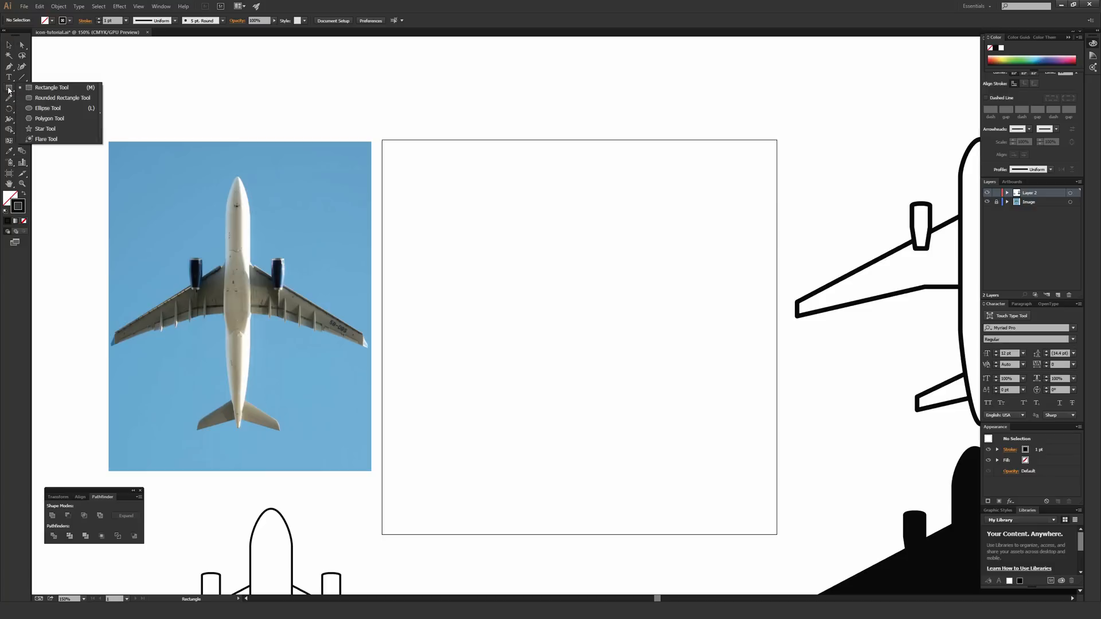
pyautogui.click(58, 108)
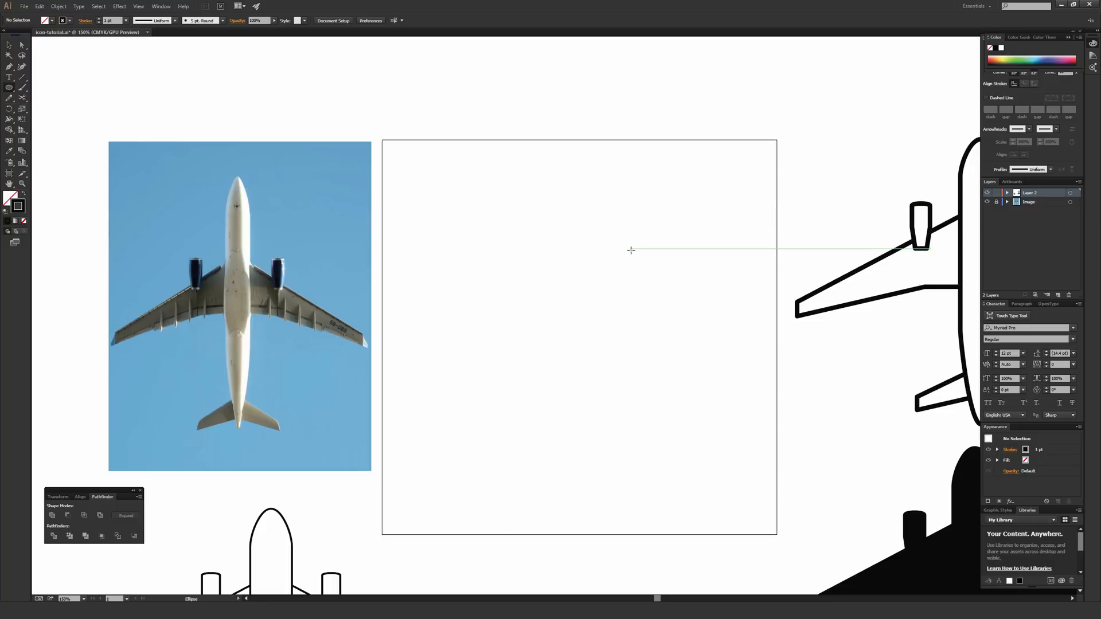
# - Examine the finished outline airplane's nose, fuselage, engines and wings up close as a shape reference
pyautogui.press('space')
pyautogui.moveTo(752, 235); pyautogui.dragTo(555, 245)
pyautogui.moveTo(636, 234); pyautogui.dragTo(550, 229)
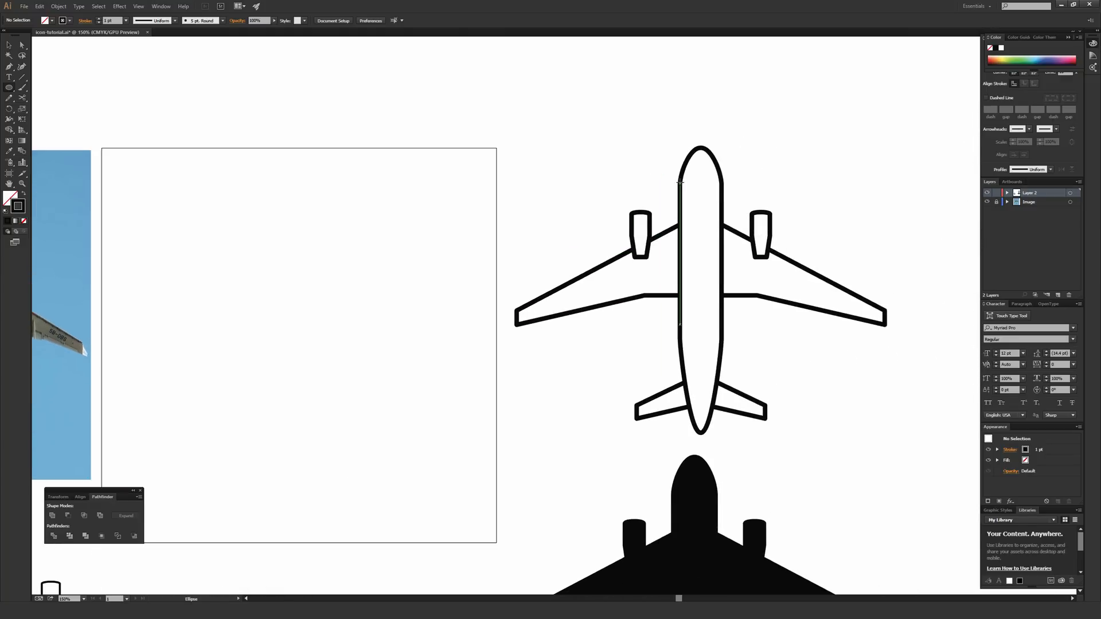
pyautogui.hotkey('ctrl', '=')
pyautogui.hotkey('ctrl', '=')
pyautogui.hotkey('ctrl', '=')
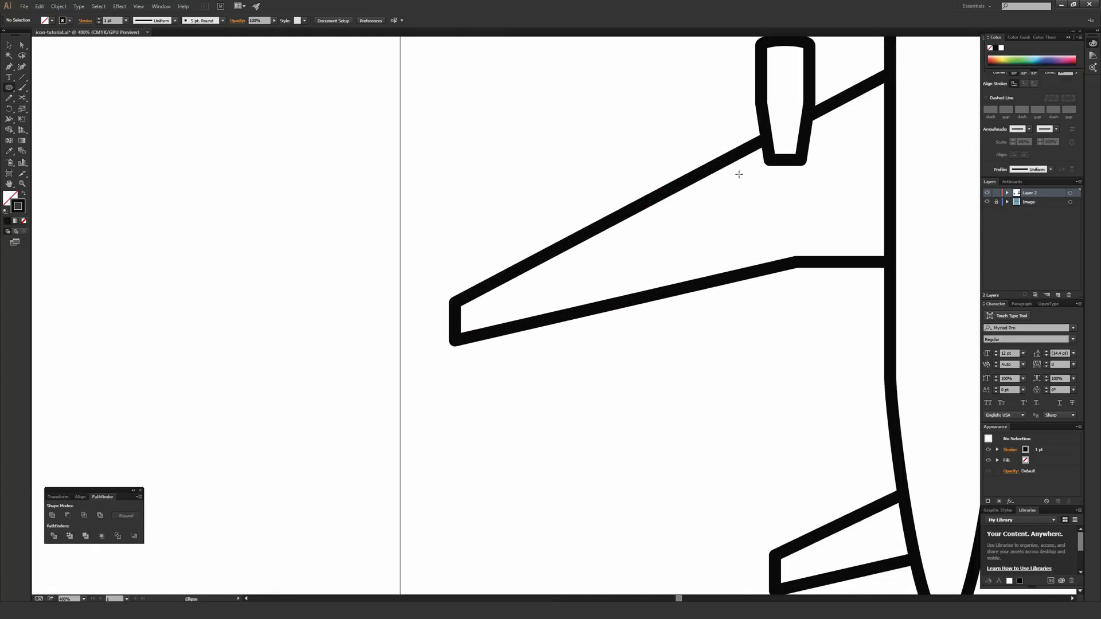
pyautogui.press('space')
pyautogui.moveTo(752, 94); pyautogui.dragTo(609, 261)
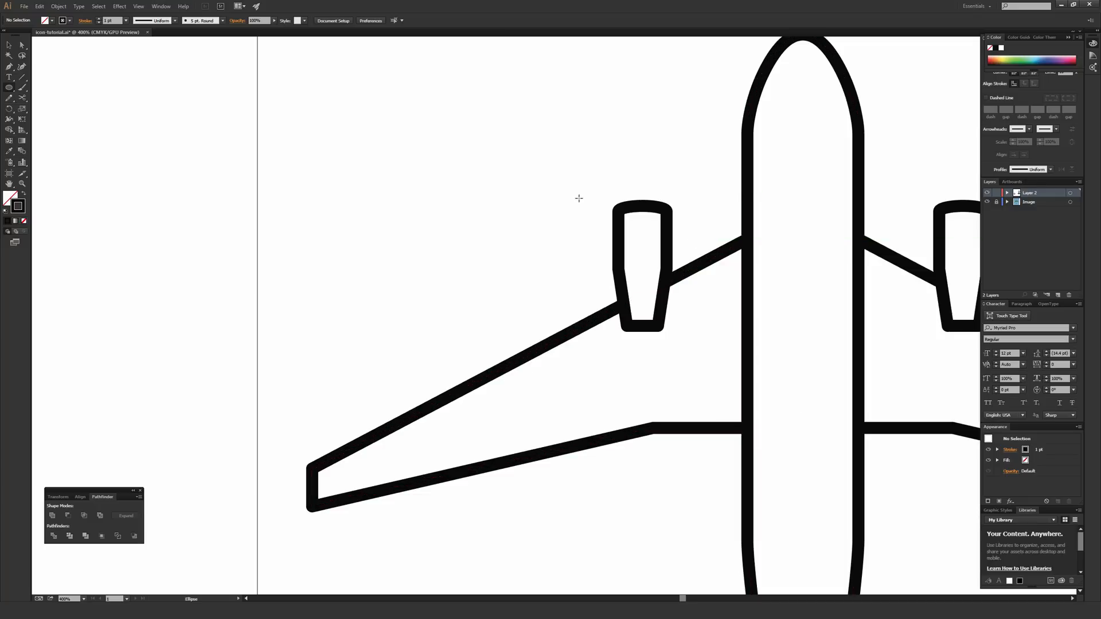
pyautogui.hotkey('ctrl', '-')
pyautogui.hotkey('ctrl', '-')
pyautogui.moveTo(332, 339); pyautogui.dragTo(705, 262)
pyautogui.hotkey('ctrl', '-')
pyautogui.moveTo(638, 285); pyautogui.dragTo(694, 293)
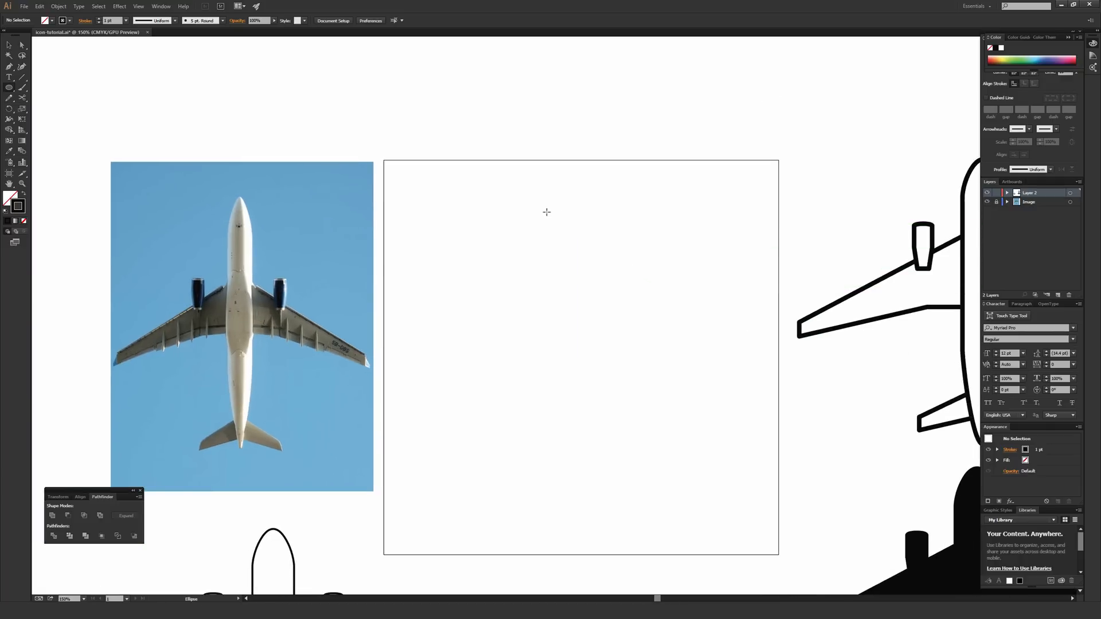
# - Draw a circle in the upper middle of the artboard and enlarge it to about 116 pt across
pyautogui.moveTo(535, 211); pyautogui.dragTo(590, 259)
pyautogui.press('v')
pyautogui.click(611, 270)
pyautogui.click(581, 260)
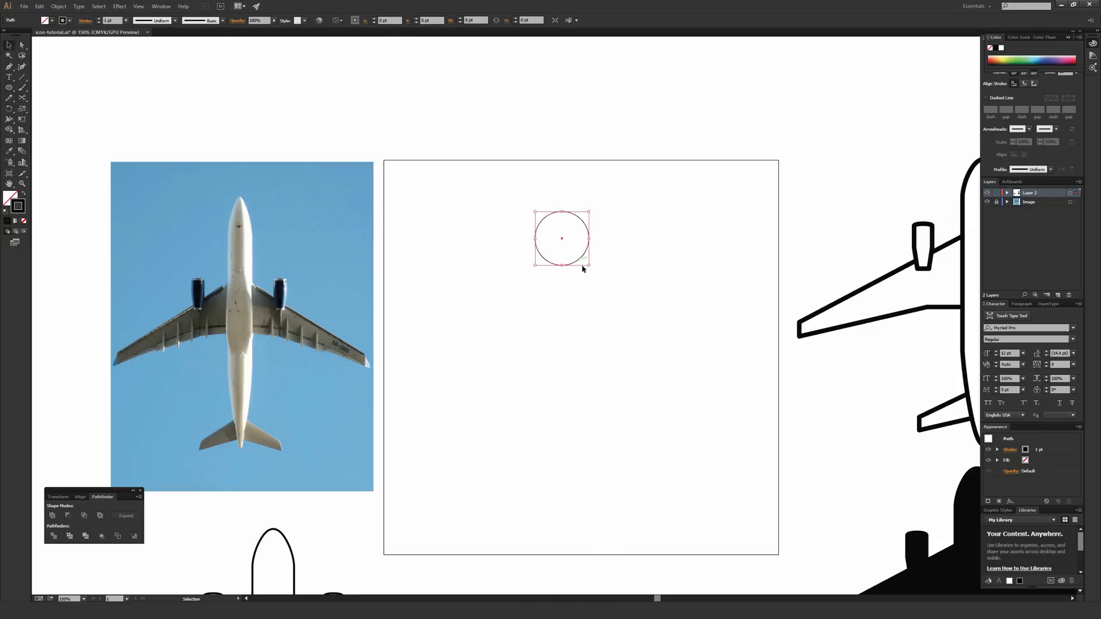
pyautogui.moveTo(593, 270); pyautogui.dragTo(609, 286)
pyautogui.click(300, 234)
# - Draw a tall ellipse below the circle, try out its anchor points, and delete the ellipse
pyautogui.press('l')
pyautogui.moveTo(597, 324); pyautogui.dragTo(525, 447)
pyautogui.hotkey('ctrl', 'shift', 'a')
pyautogui.press('a')
pyautogui.click(527, 385)
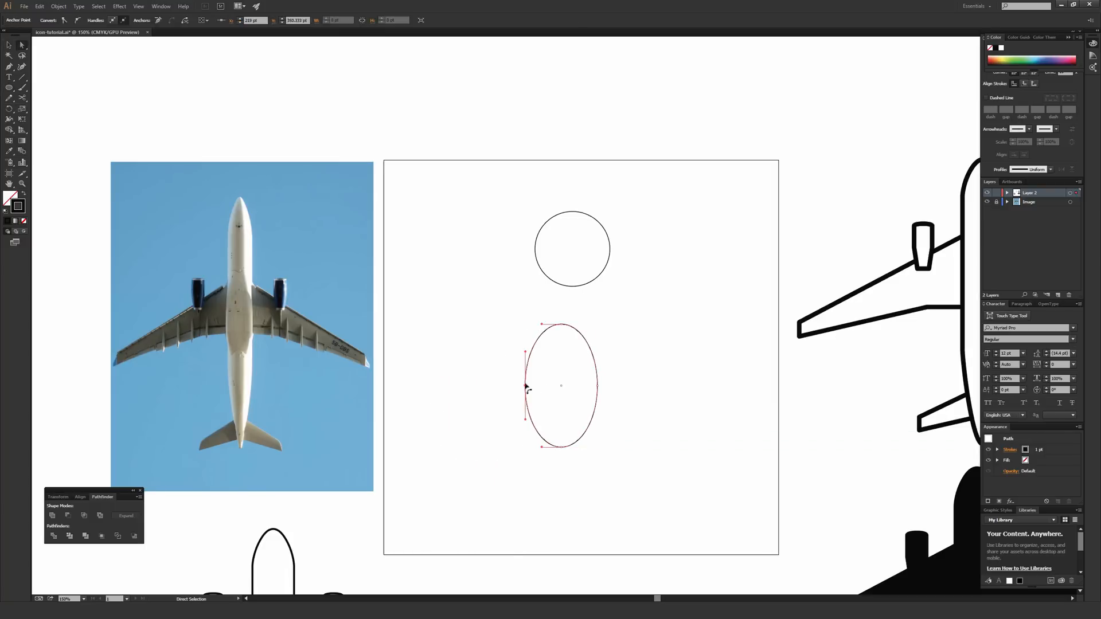
pyautogui.press('v')
pyautogui.moveTo(525, 385); pyautogui.dragTo(543, 386)
pyautogui.click(515, 368)
pyautogui.click(596, 362)
pyautogui.press('Delete')
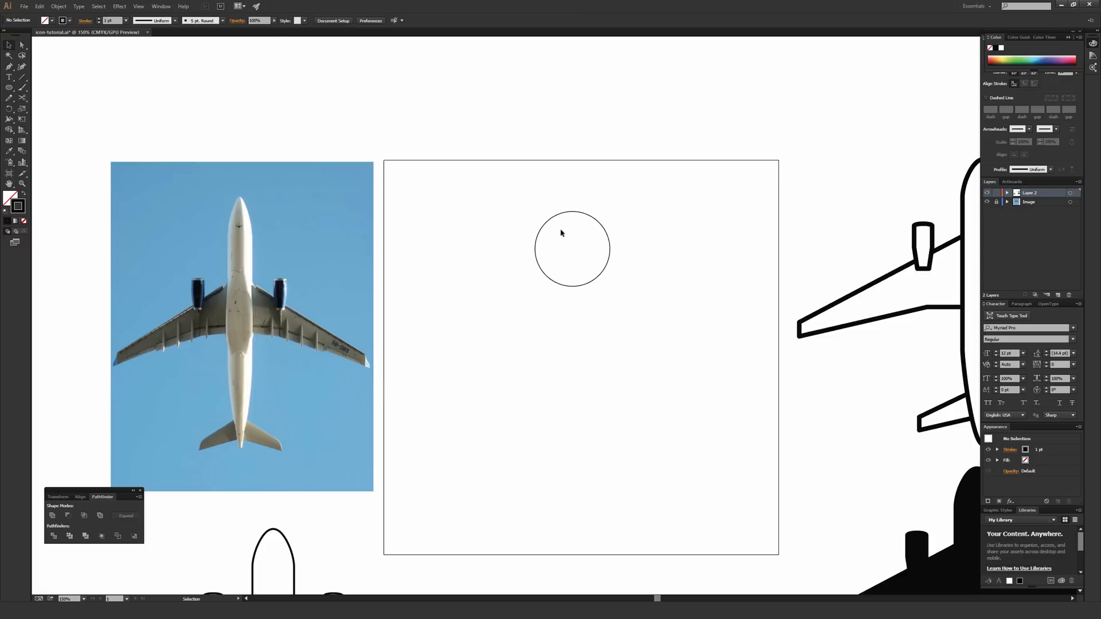
# - Set the circle's stroke weight to 3 pt and its corner style to Round Join
pyautogui.moveTo(647, 192); pyautogui.dragTo(510, 322)
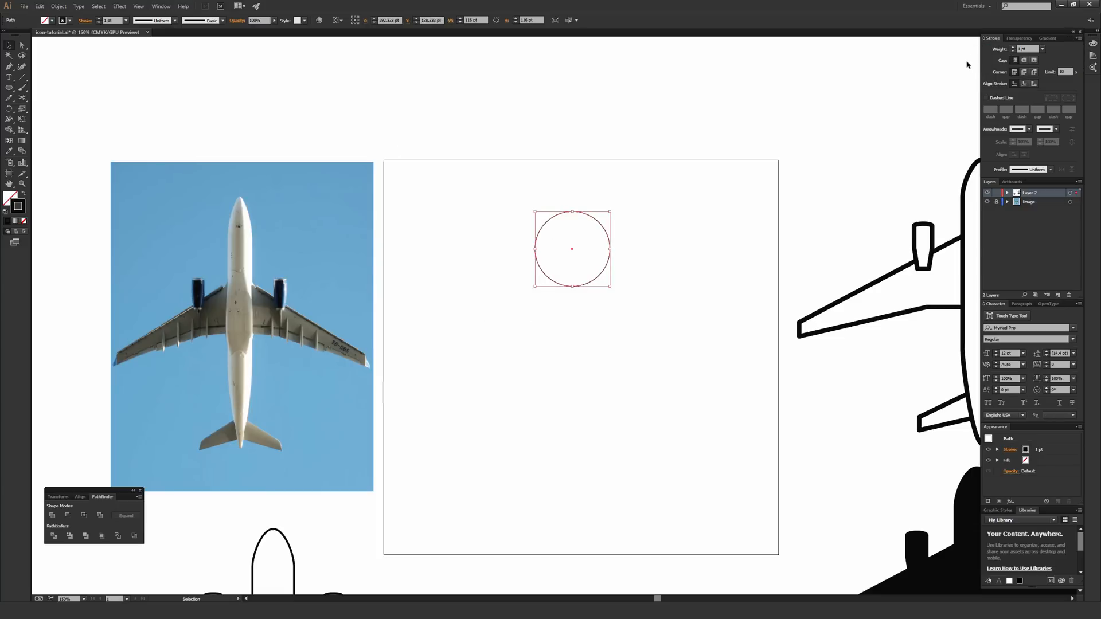
pyautogui.click(171, 7)
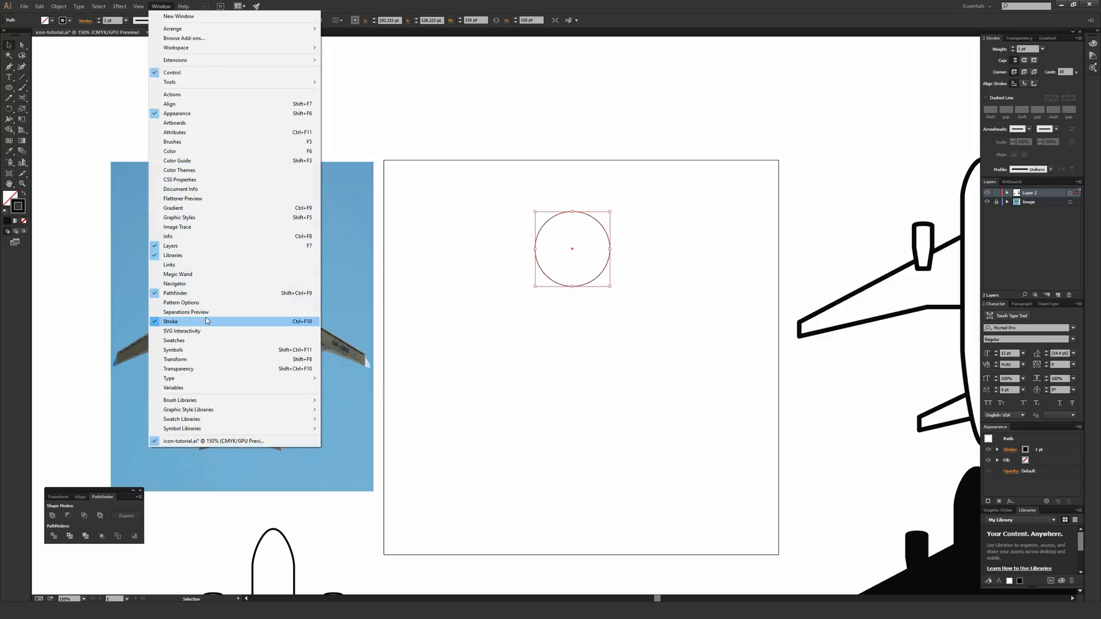
pyautogui.click(1014, 47)
pyautogui.click(1014, 47)
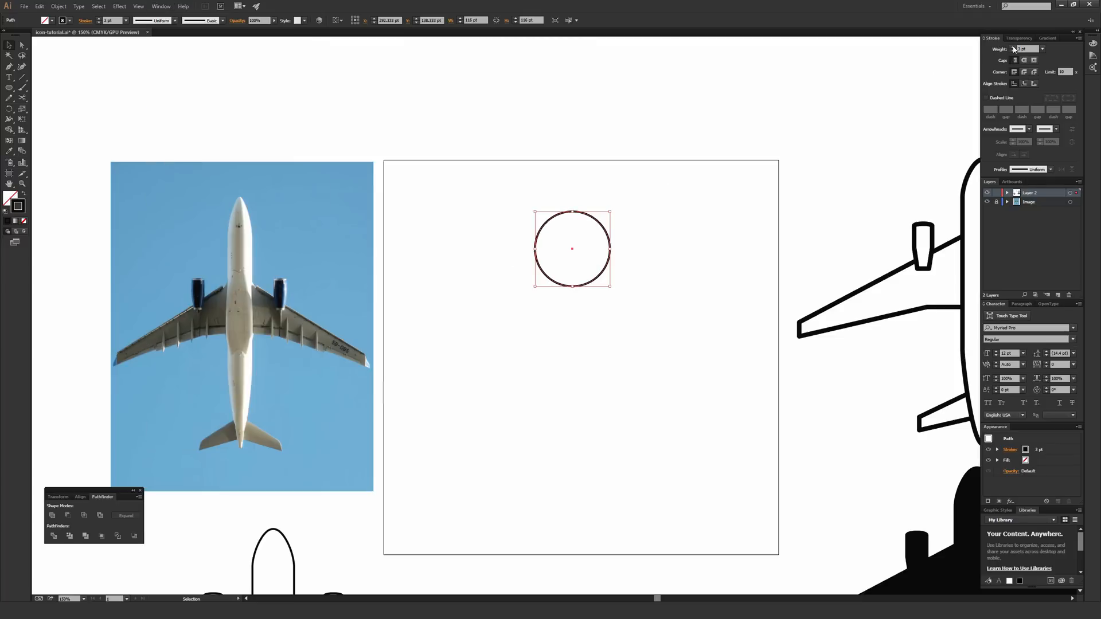
pyautogui.click(660, 162)
pyautogui.moveTo(688, 156); pyautogui.dragTo(516, 295)
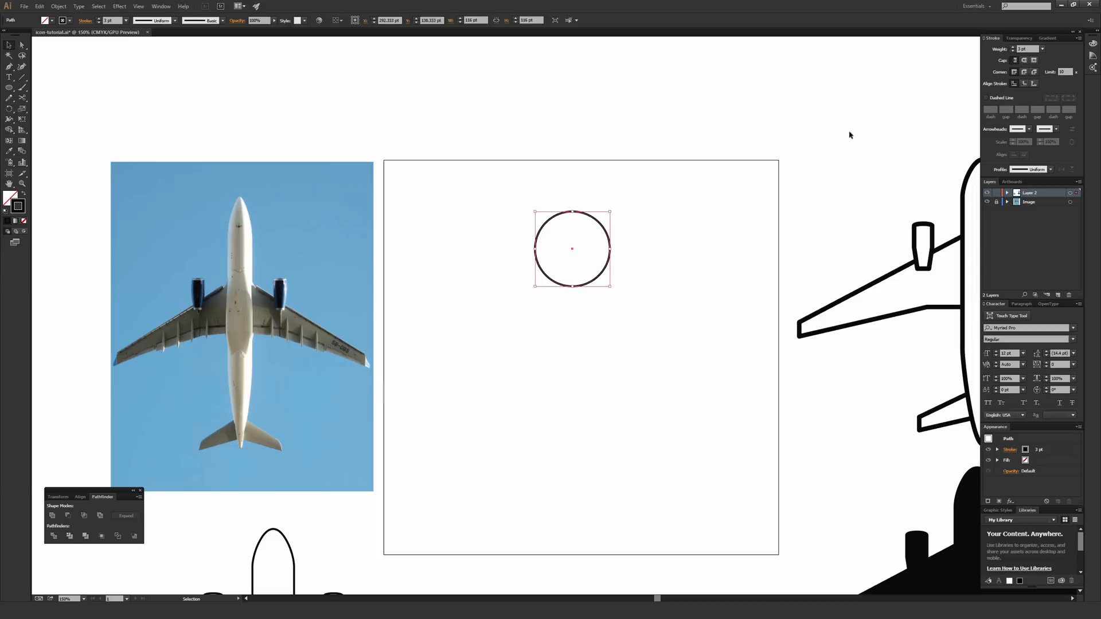
pyautogui.click(1024, 73)
pyautogui.click(632, 176)
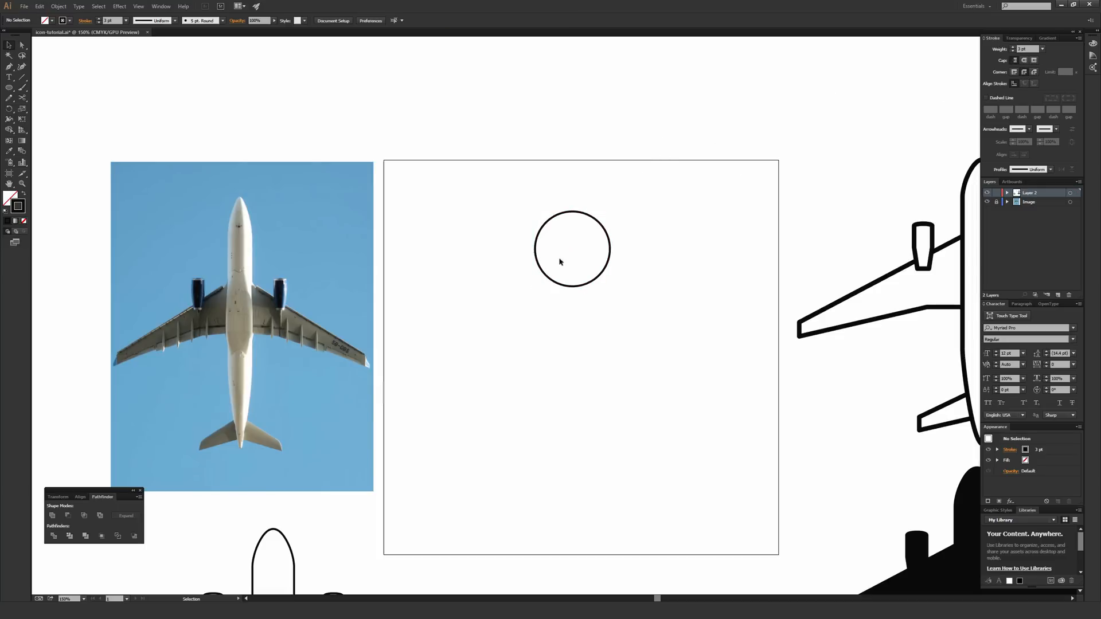
# - Try a Miter Join on the finished outline airplane's wing and undo the change
pyautogui.moveTo(705, 275); pyautogui.dragTo(490, 254)
pyautogui.hotkey('ctrl', '+')
pyautogui.hotkey('ctrl', '+')
pyautogui.hotkey('ctrl', '+')
pyautogui.hotkey('ctrl', '+')
pyautogui.hotkey('ctrl', '+')
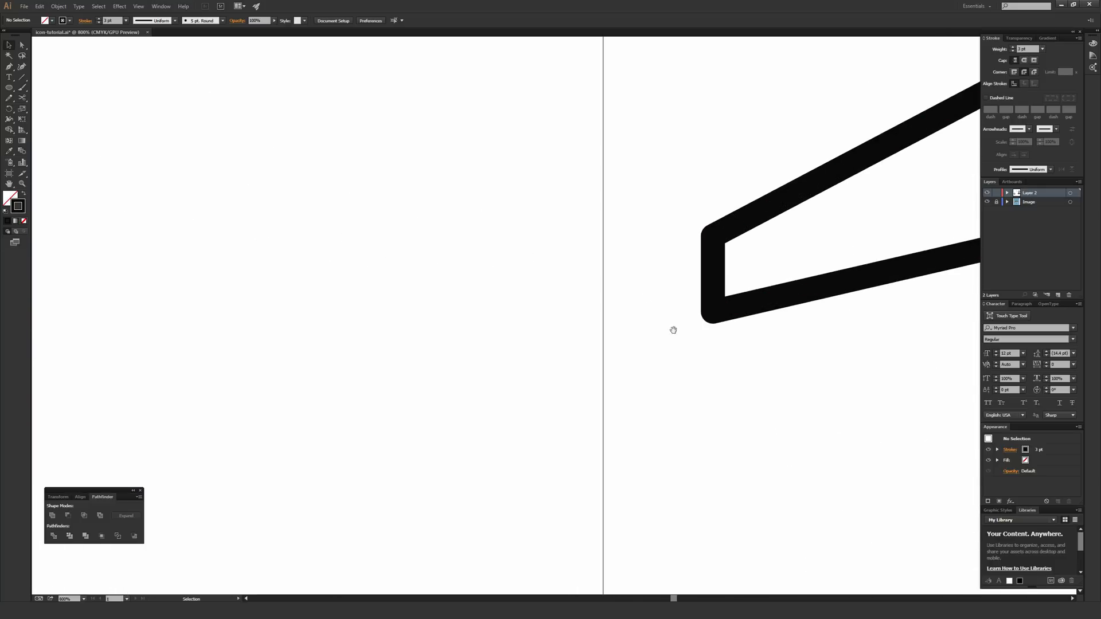
pyautogui.moveTo(676, 334); pyautogui.dragTo(526, 304)
pyautogui.moveTo(518, 157); pyautogui.dragTo(691, 329)
pyautogui.click(1015, 73)
pyautogui.click(591, 122)
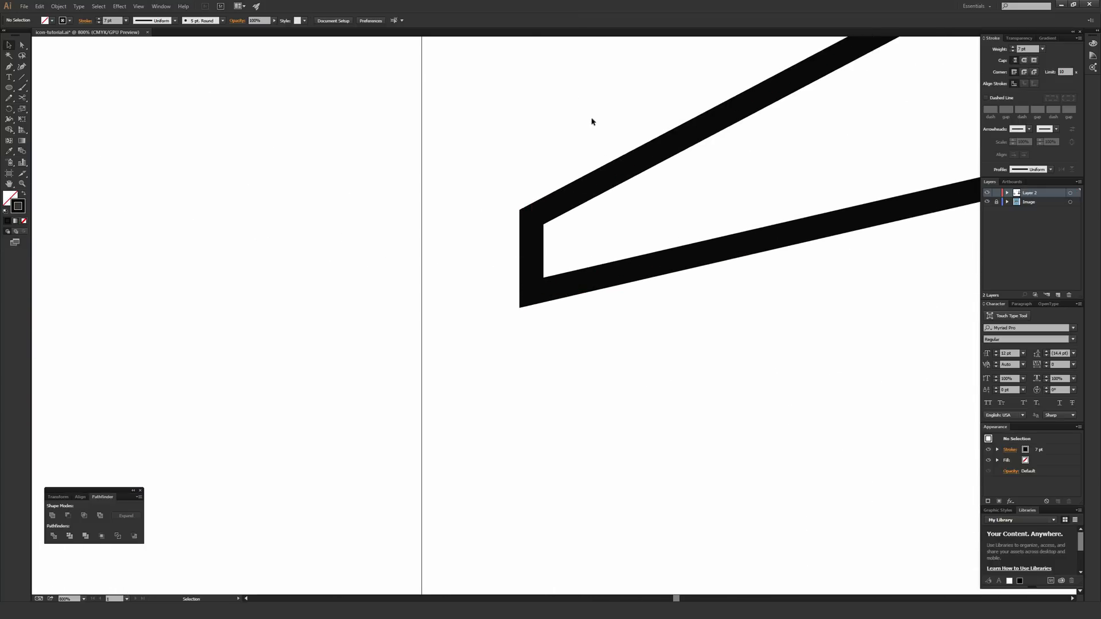
pyautogui.hotkey('ctrl', 'z')
# - Move only the circle's top anchor point straight up with Direct Selection to form an egg shape
pyautogui.hotkey('ctrl', '-')
pyautogui.hotkey('ctrl', '-')
pyautogui.hotkey('ctrl', '-')
pyautogui.hotkey('ctrl', '-')
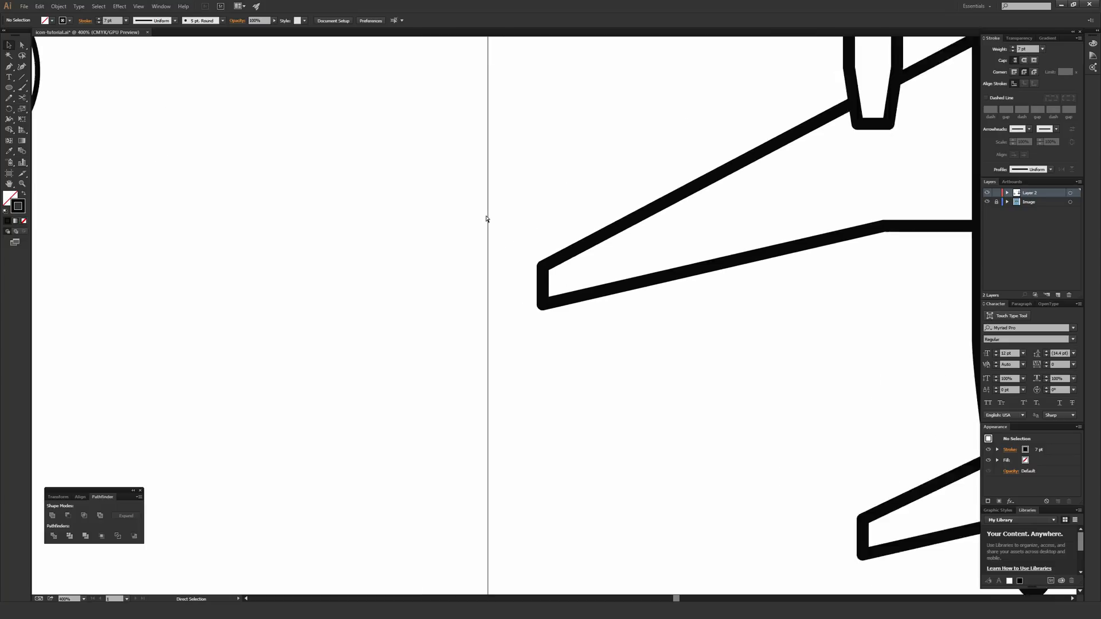
pyautogui.moveTo(482, 207); pyautogui.dragTo(777, 237)
pyautogui.click(23, 45)
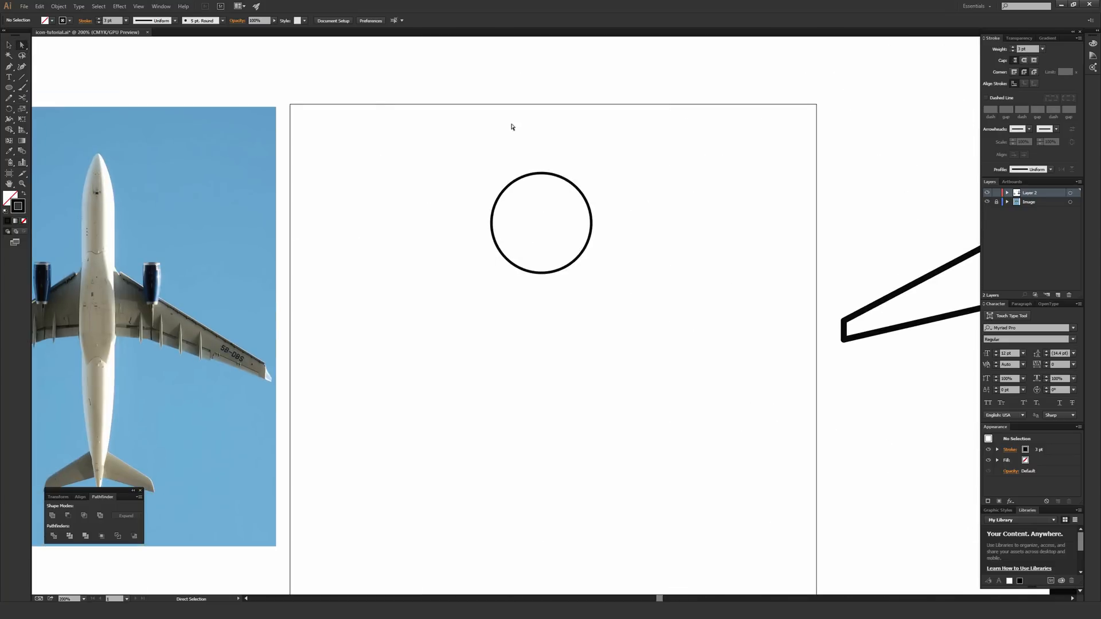
pyautogui.moveTo(496, 114); pyautogui.dragTo(609, 218)
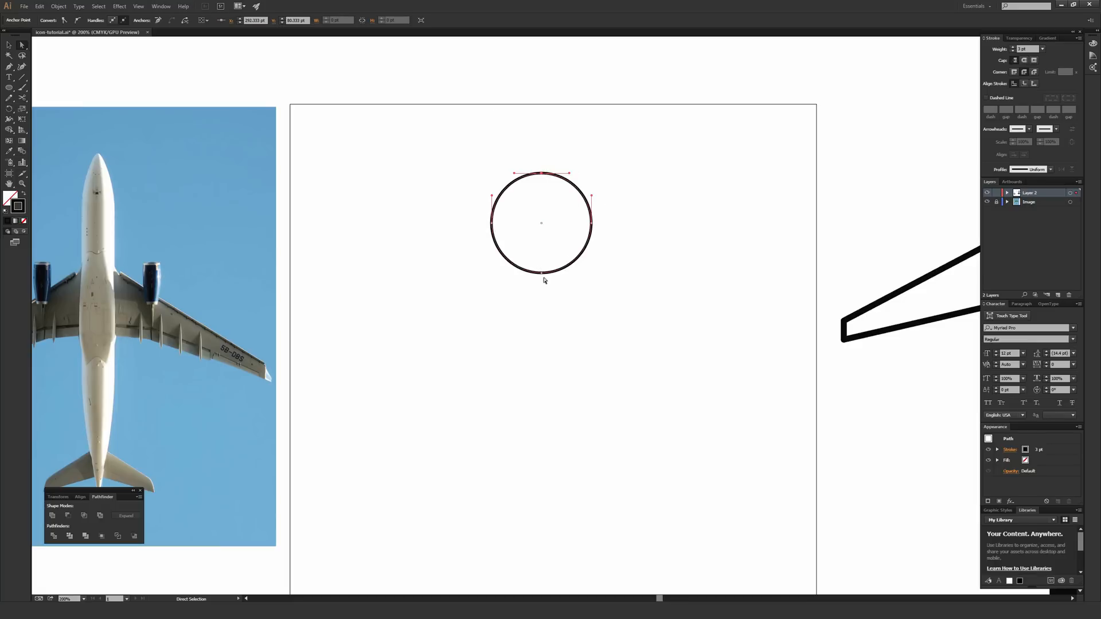
pyautogui.click(541, 147)
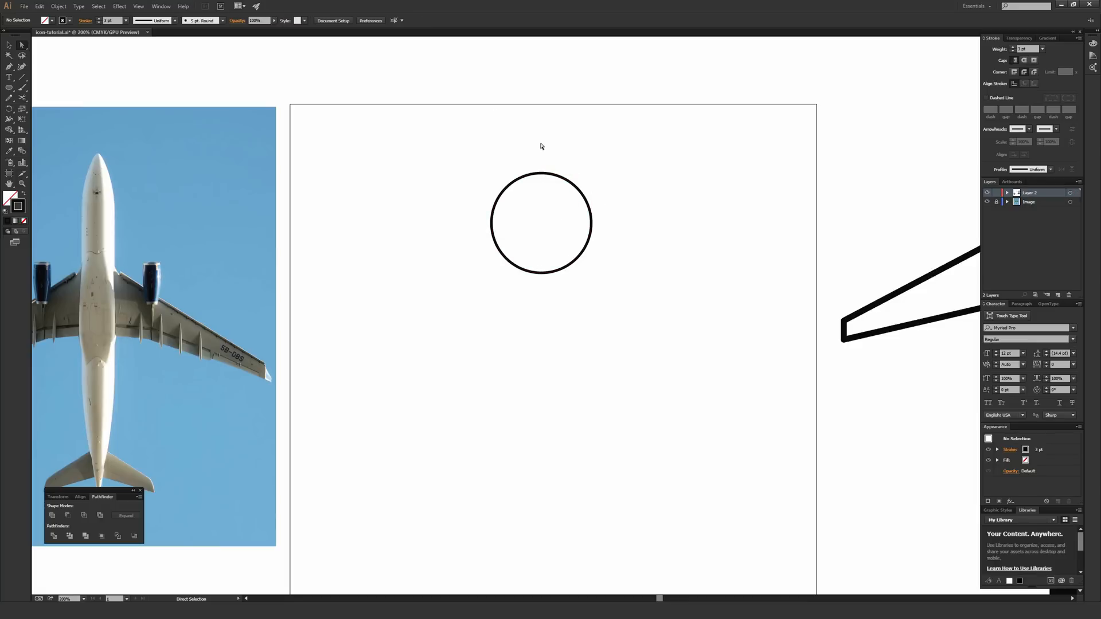
pyautogui.moveTo(497, 125); pyautogui.dragTo(566, 195)
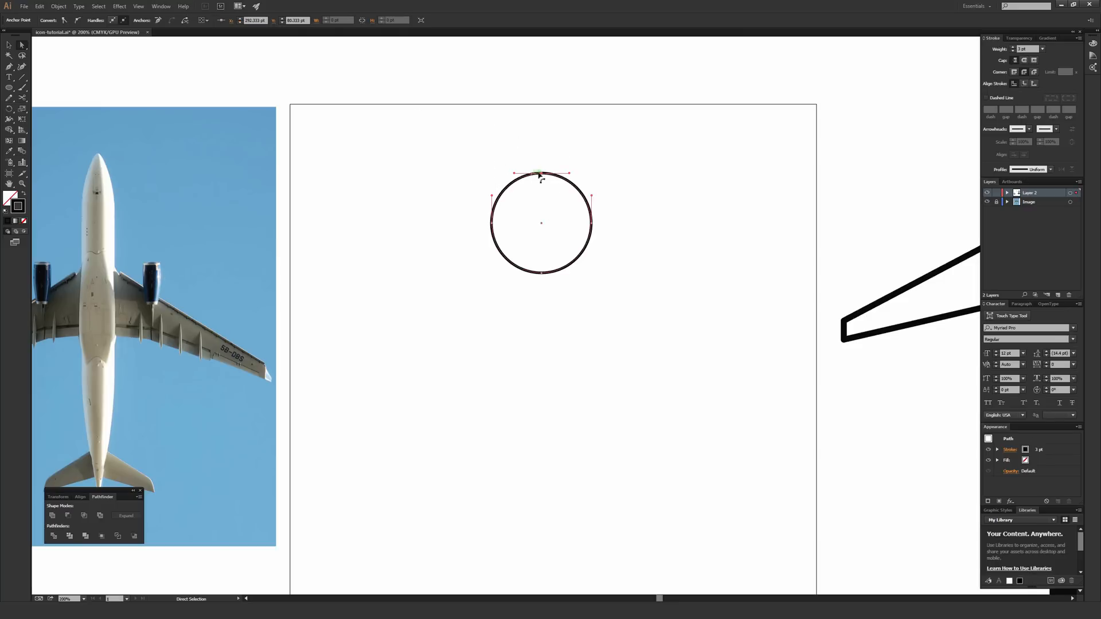
pyautogui.moveTo(542, 173); pyautogui.dragTo(543, 117)
pyautogui.press('v')
pyautogui.click(627, 132)
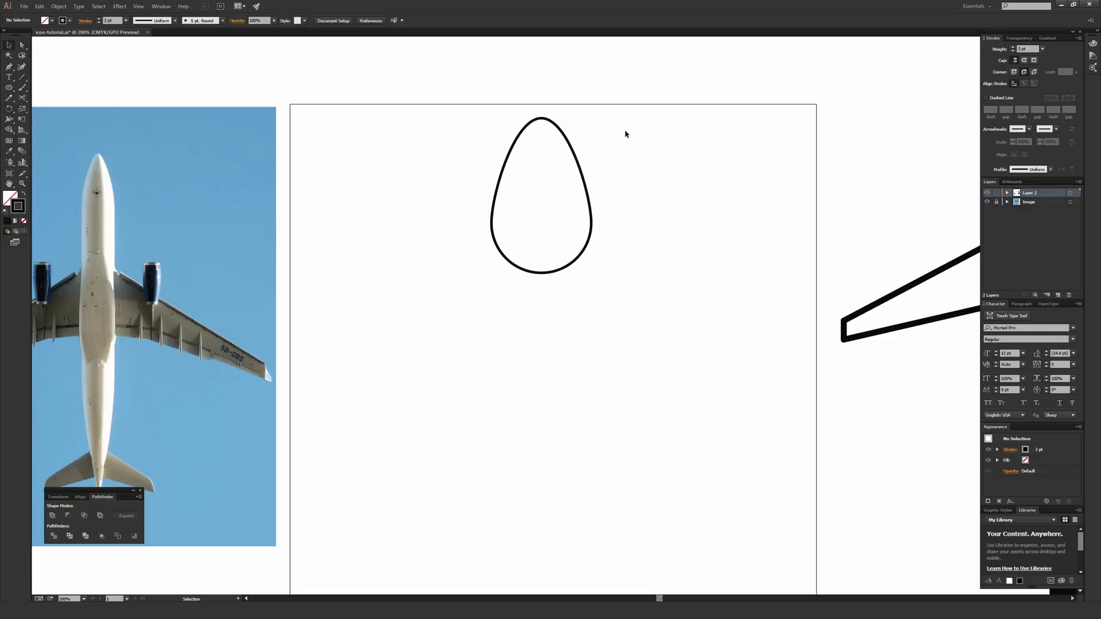
# - Delete the egg shape's bottom anchor point to leave an open arch for the airplane's nose
pyautogui.hotkey('ctrl', '-')
pyautogui.moveTo(534, 156); pyautogui.dragTo(570, 158)
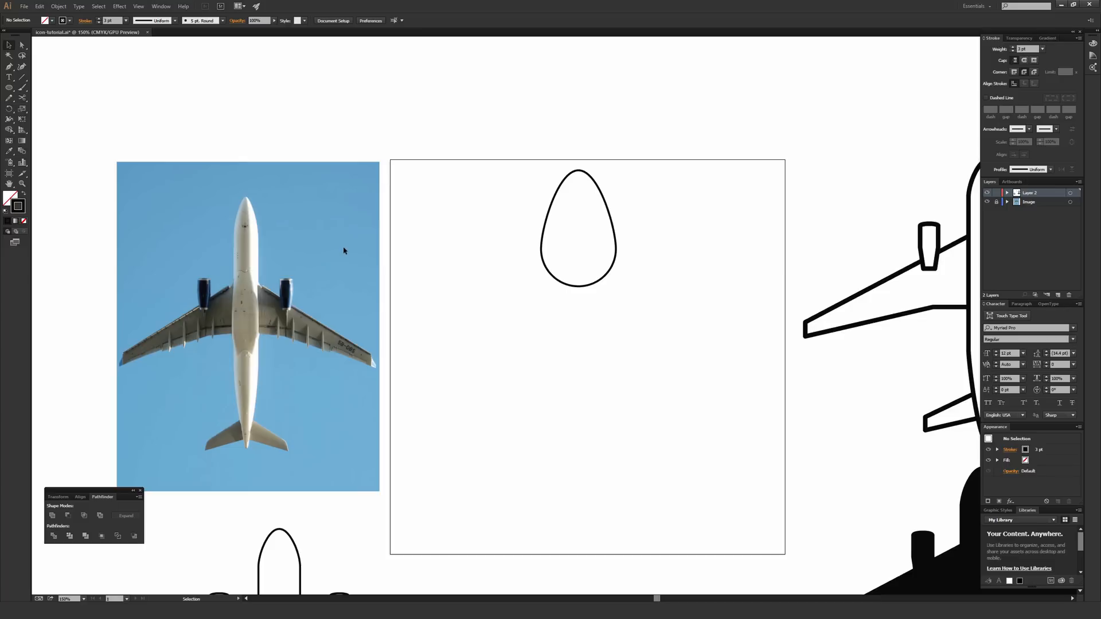
pyautogui.press('a')
pyautogui.click(569, 286)
pyautogui.moveTo(557, 319); pyautogui.dragTo(566, 362)
pyautogui.click(566, 362)
pyautogui.moveTo(499, 391); pyautogui.dragTo(621, 315)
pyautogui.press('Delete')
# - Scale the open arch down proportionally to about 81 pt wide near the artboard's top edge
pyautogui.press('v')
pyautogui.moveTo(617, 171); pyautogui.dragTo(509, 279)
pyautogui.moveTo(610, 177); pyautogui.dragTo(572, 191)
pyautogui.click(625, 193)
pyautogui.click(653, 224)
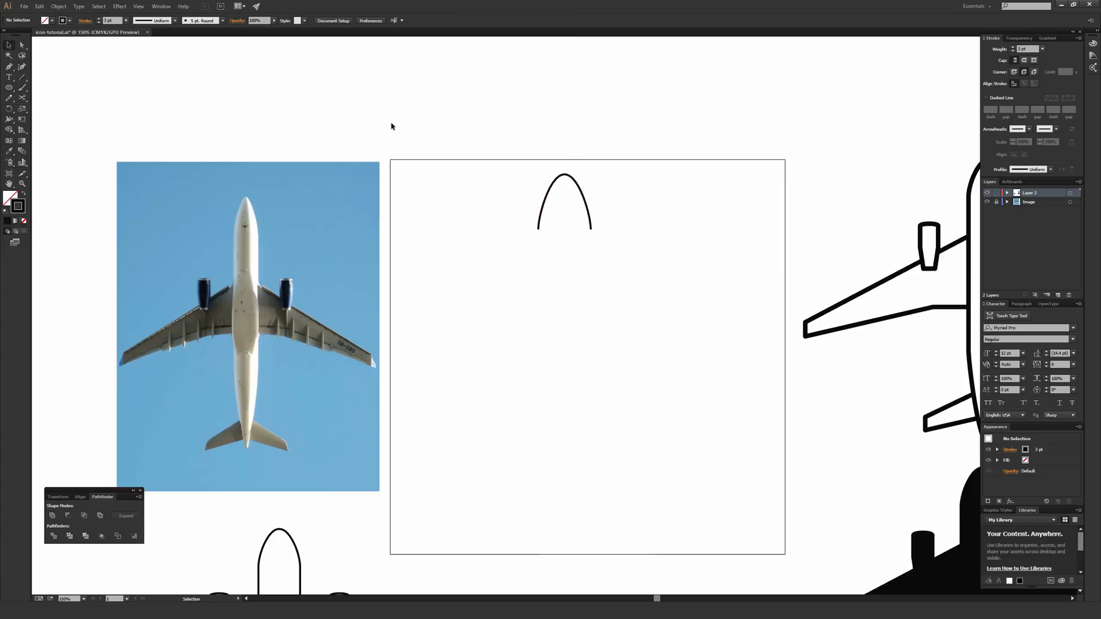
# - Draw a rectangle about 81 by 88 pt directly below the arch, starting at its lower-left endpoint and matching its width
pyautogui.press('m')
pyautogui.click(10, 89)
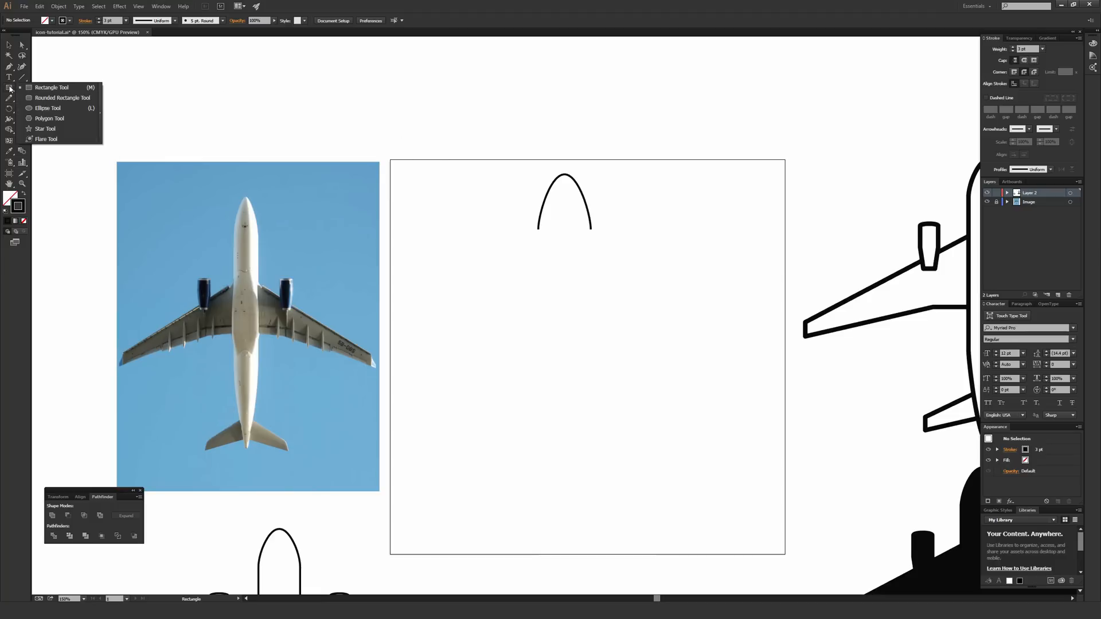
pyautogui.click(42, 89)
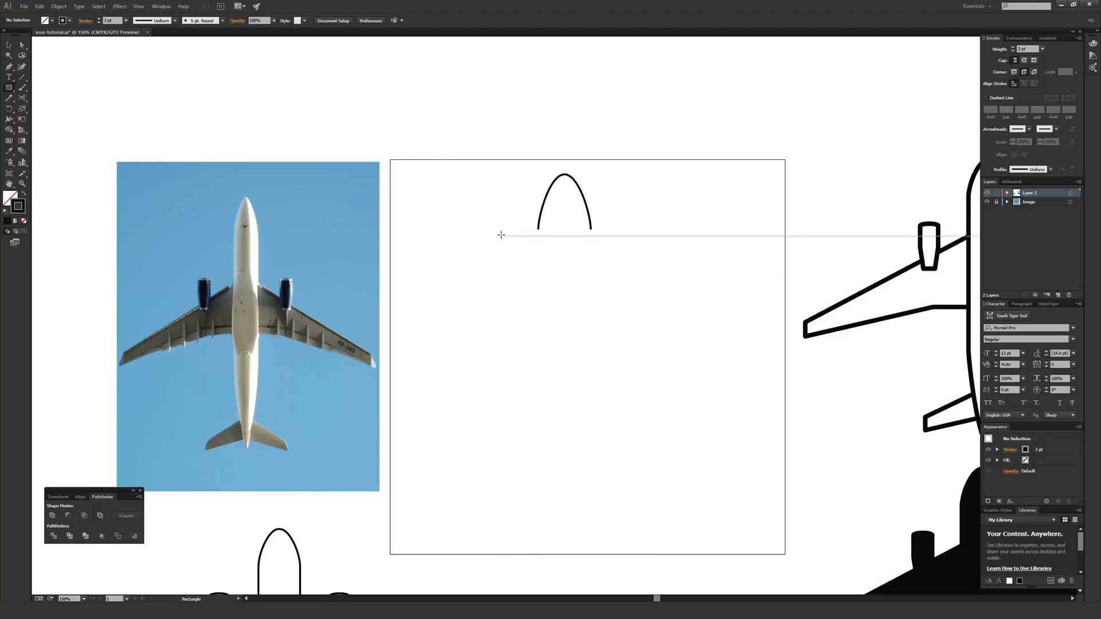
pyautogui.hotkey('ctrl', '+')
pyautogui.hotkey('ctrl', '+')
pyautogui.moveTo(560, 156); pyautogui.dragTo(577, 258)
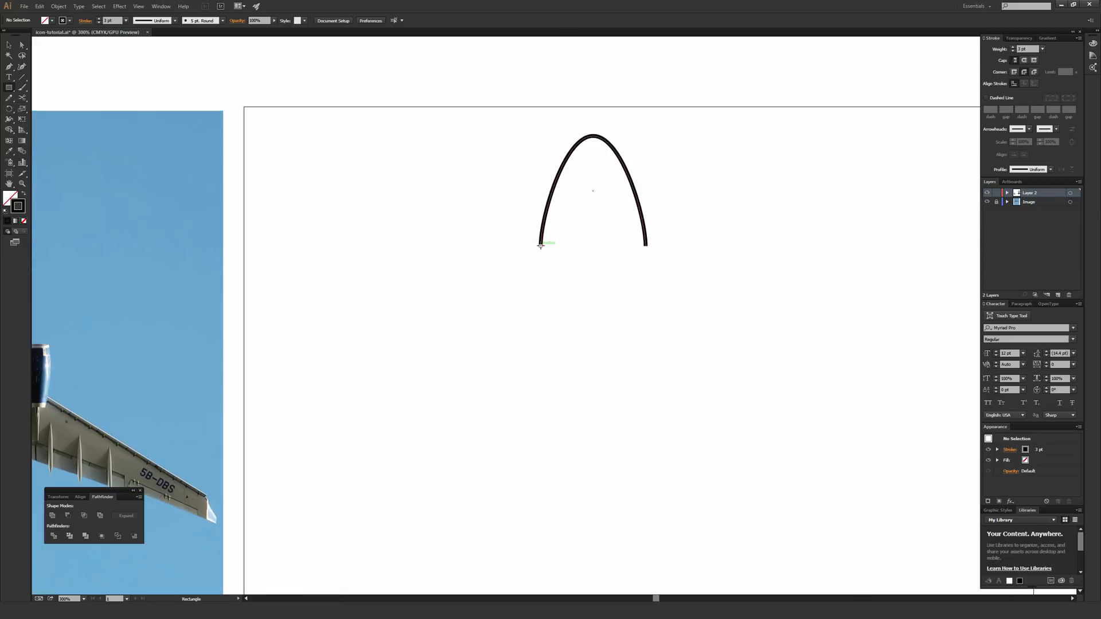
pyautogui.moveTo(540, 245); pyautogui.dragTo(645, 250)
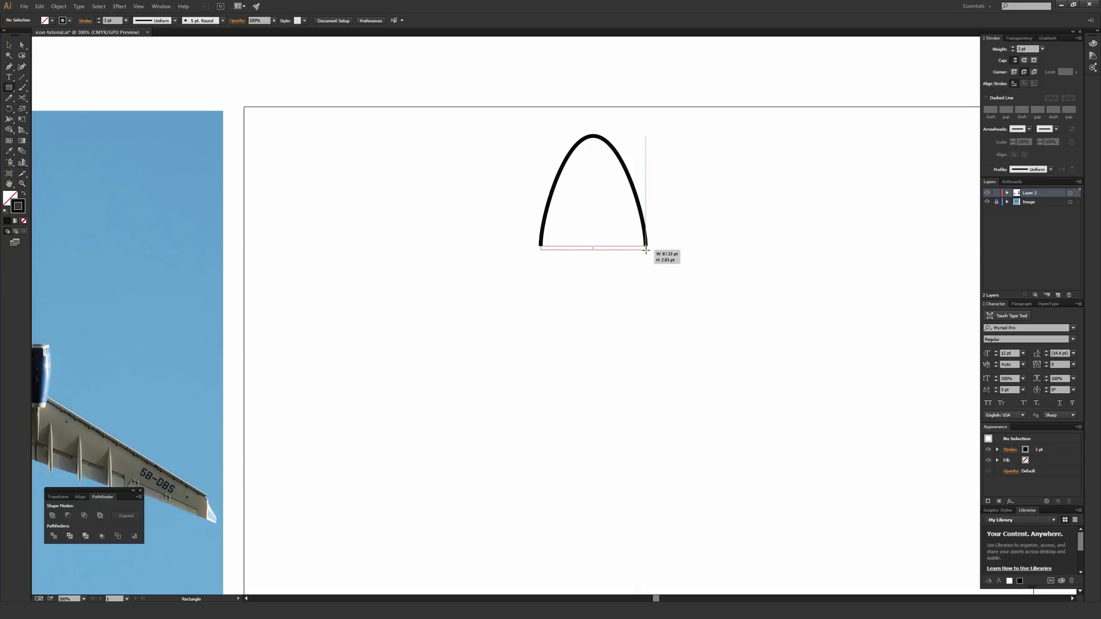
pyautogui.moveTo(646, 251); pyautogui.dragTo(646, 359)
pyautogui.press('v')
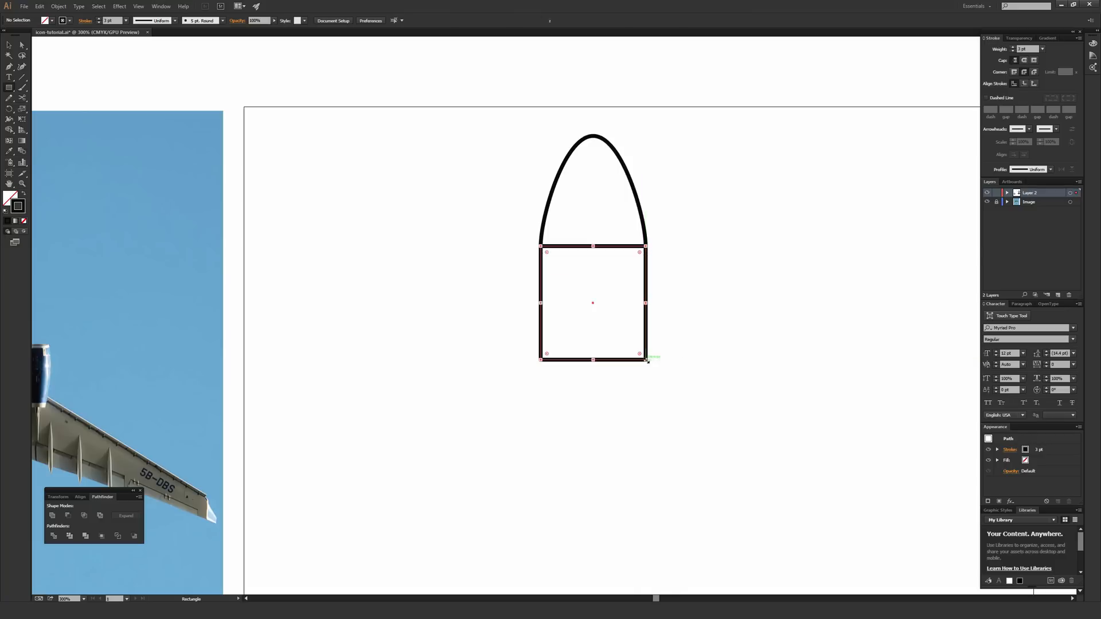
pyautogui.click(730, 312)
# - Extend the rectangle below the nose arch downward to about 263.5 pt tall, keeping its width
pyautogui.hotkey('ctrl', '-')
pyautogui.hotkey('ctrl', '-')
pyautogui.hotkey('ctrl', '-')
pyautogui.hotkey('ctrl', '=')
pyautogui.moveTo(734, 279); pyautogui.dragTo(769, 210)
pyautogui.moveTo(598, 320); pyautogui.dragTo(652, 250)
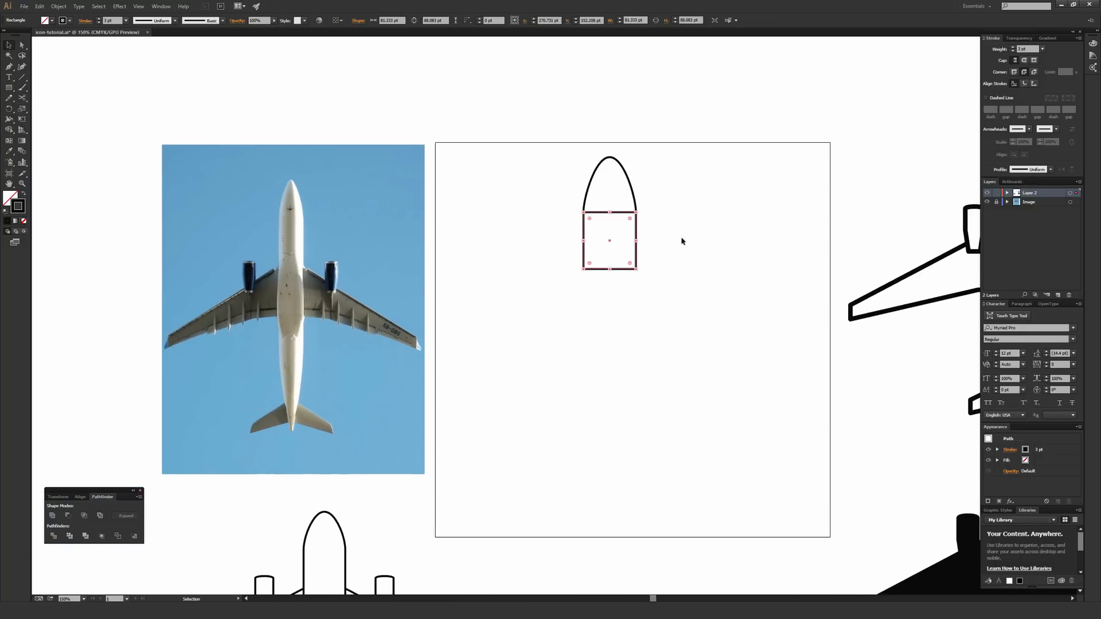
pyautogui.click(10, 46)
pyautogui.moveTo(609, 269); pyautogui.dragTo(614, 380)
pyautogui.click(692, 284)
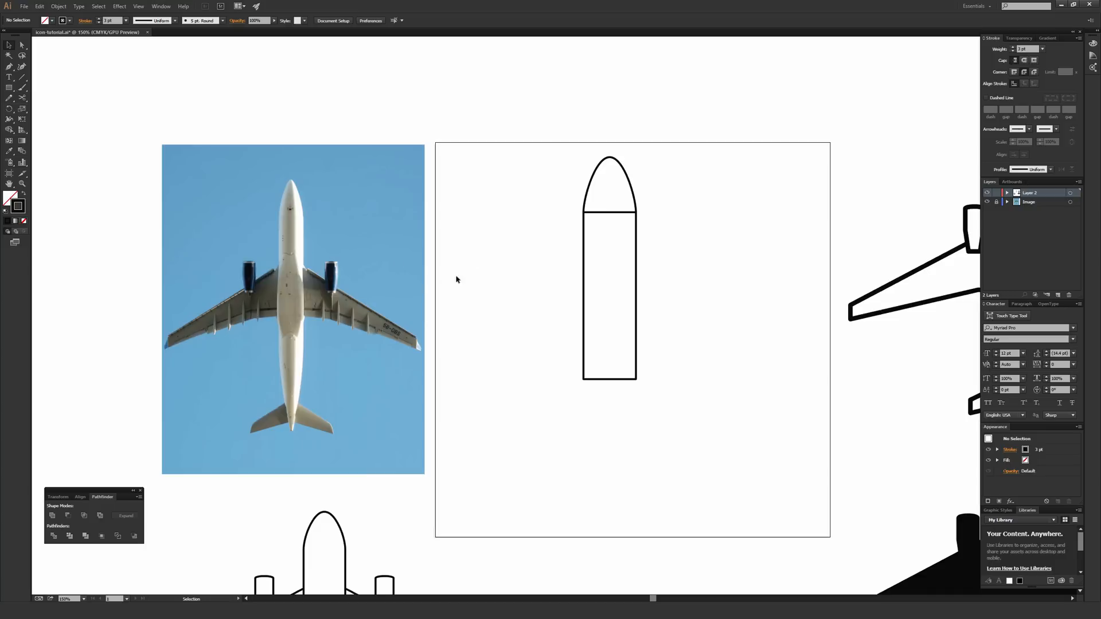
pyautogui.click(609, 379)
pyautogui.moveTo(609, 379); pyautogui.dragTo(610, 382)
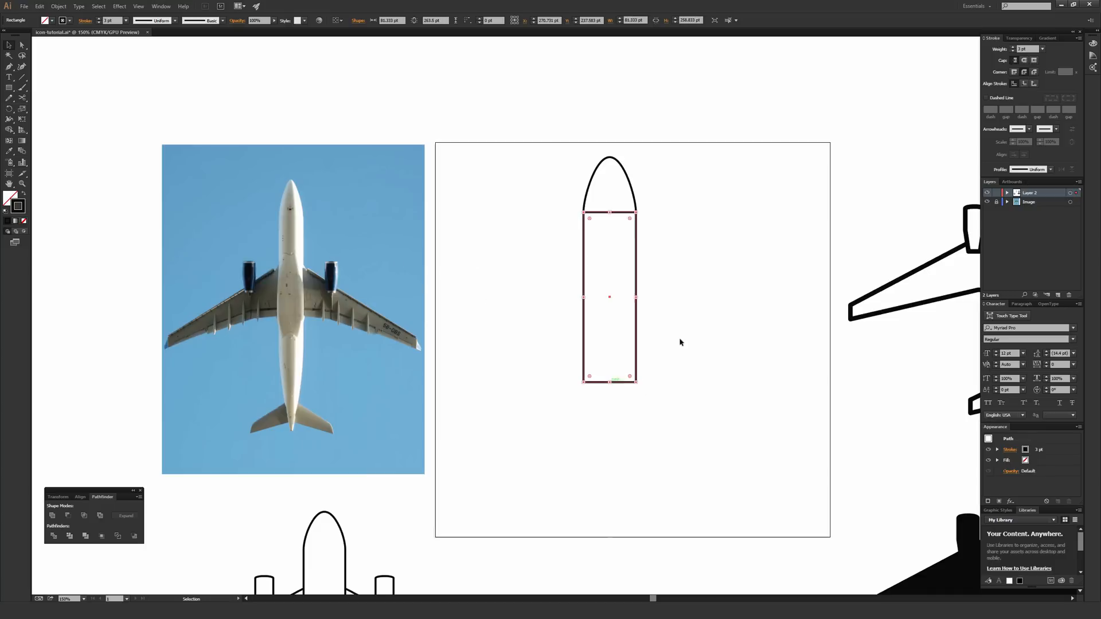
# - Cut the rectangle's path at the midpoint of its top edge with the Scissors tool
pyautogui.click(659, 316)
pyautogui.moveTo(622, 204); pyautogui.dragTo(560, 216)
pyautogui.click(546, 212)
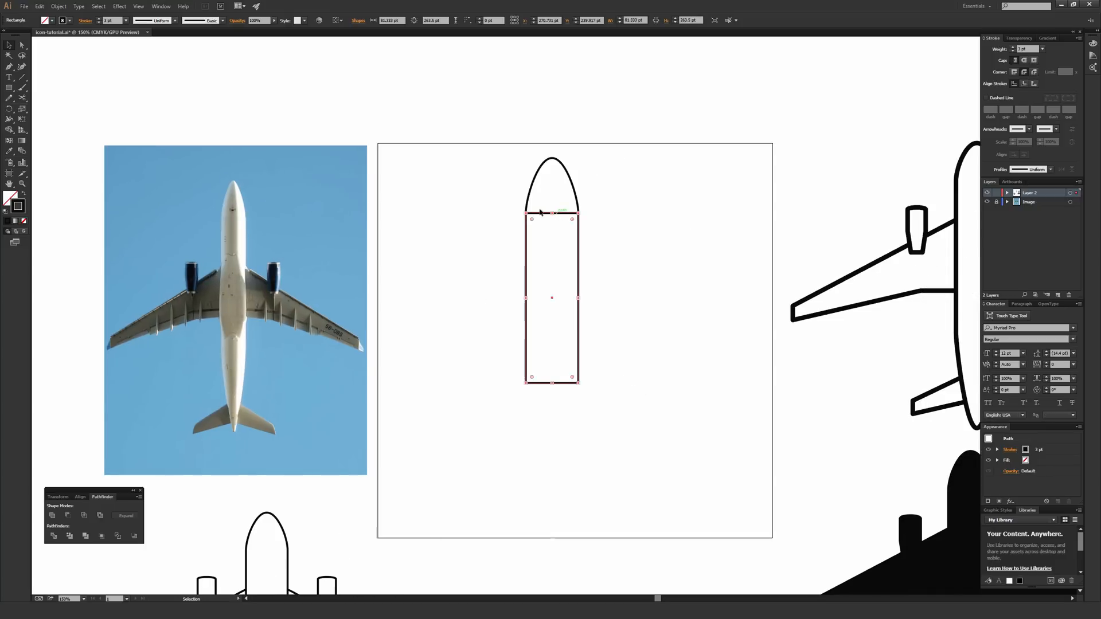
pyautogui.hotkey('ctrl', '+')
pyautogui.hotkey('ctrl', '+')
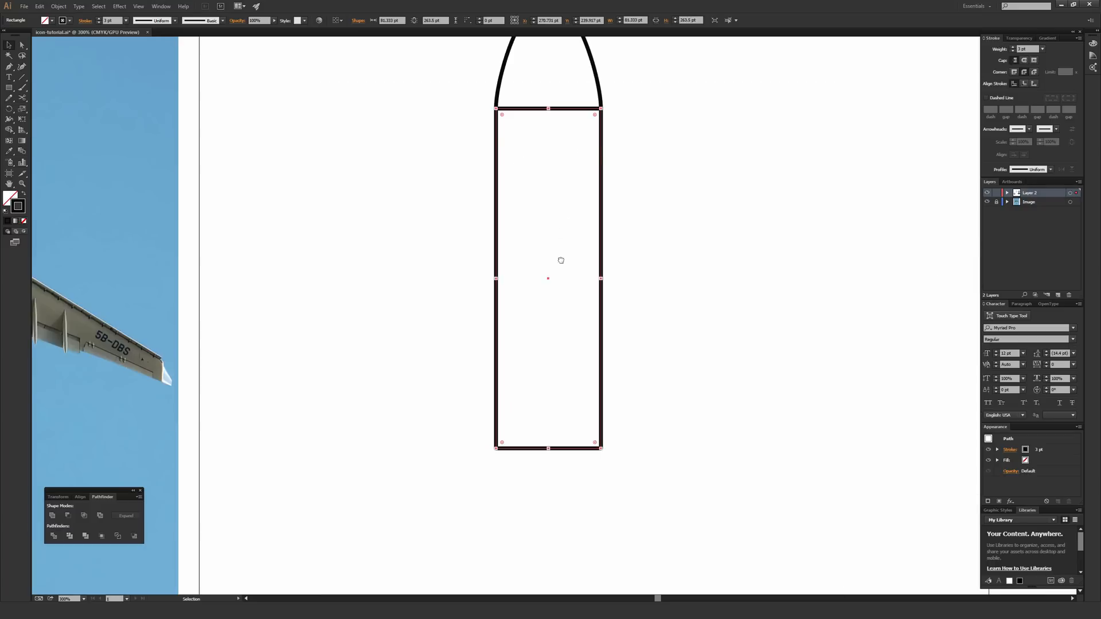
pyautogui.moveTo(559, 237); pyautogui.dragTo(569, 340)
pyautogui.press('c')
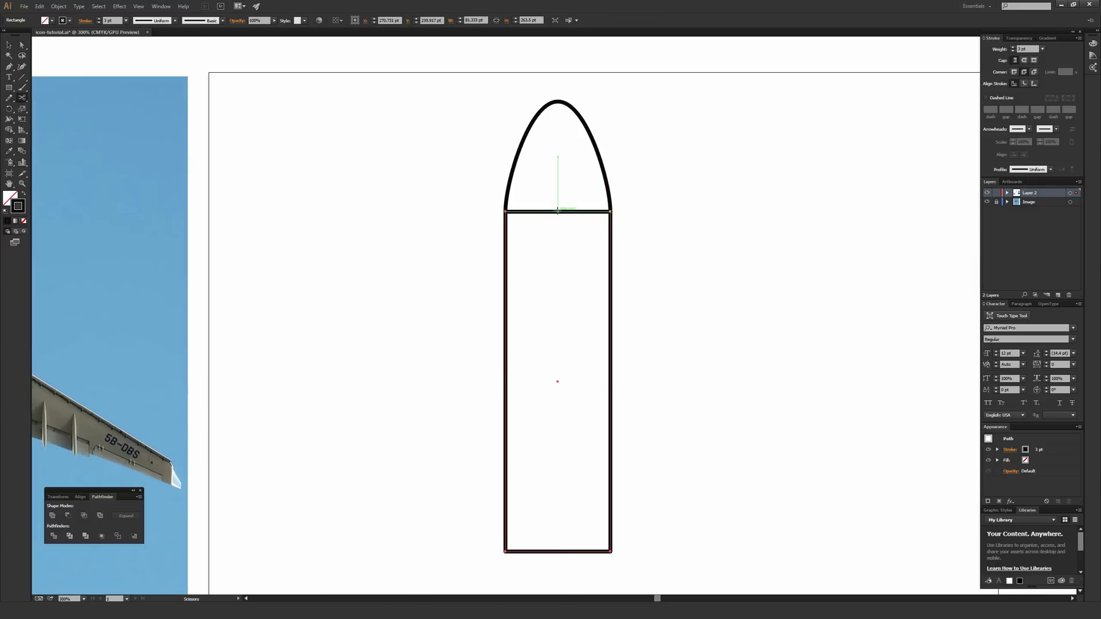
pyautogui.click(557, 211)
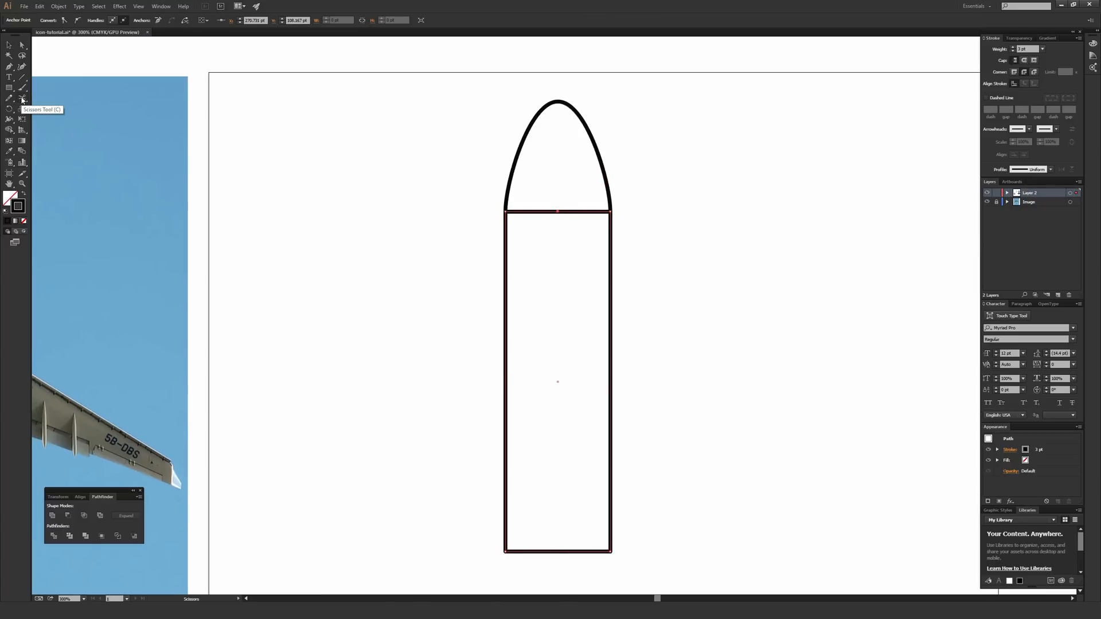
pyautogui.hotkey('ctrl', 'z')
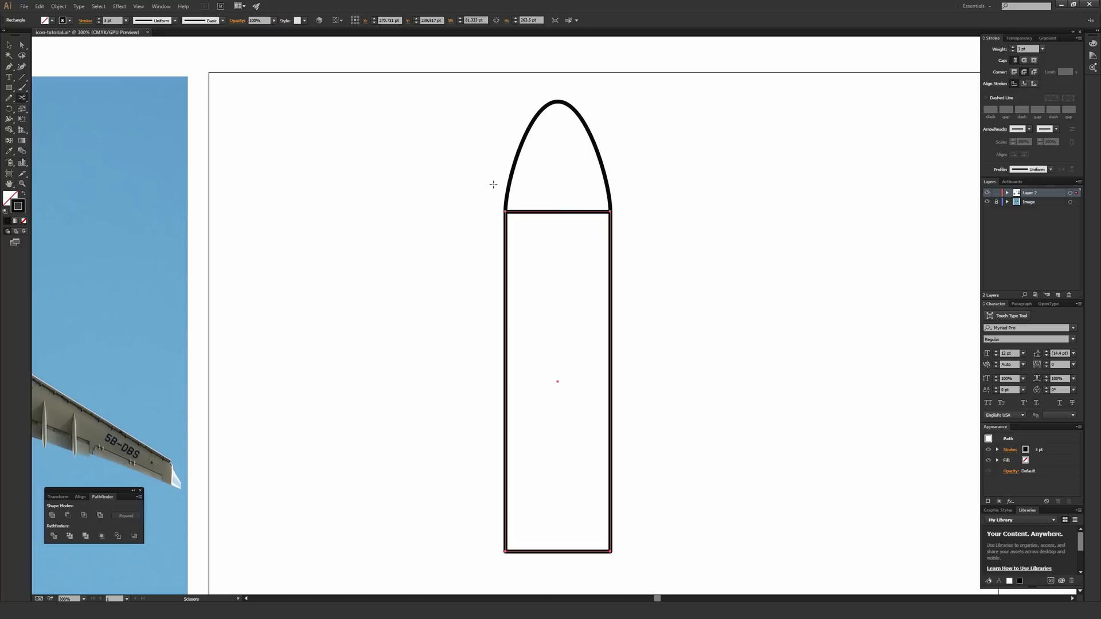
pyautogui.click(558, 211)
pyautogui.press('space')
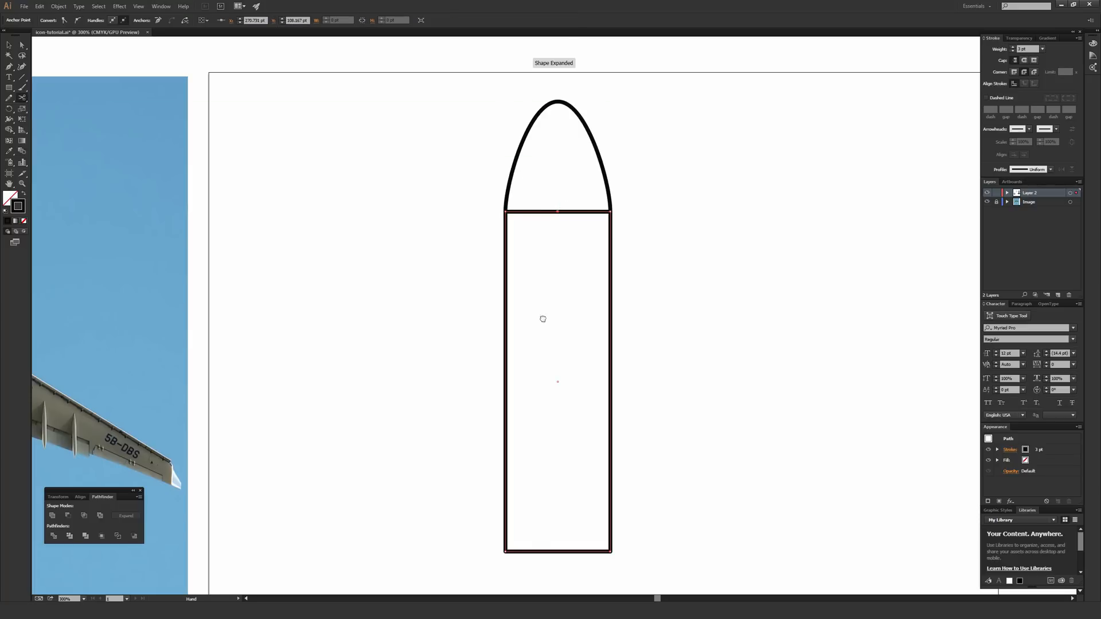
# - Cut the rectangle's path at the midpoint of its bottom edge with the Scissors tool
pyautogui.moveTo(549, 343); pyautogui.dragTo(543, 220)
pyautogui.click(552, 427)
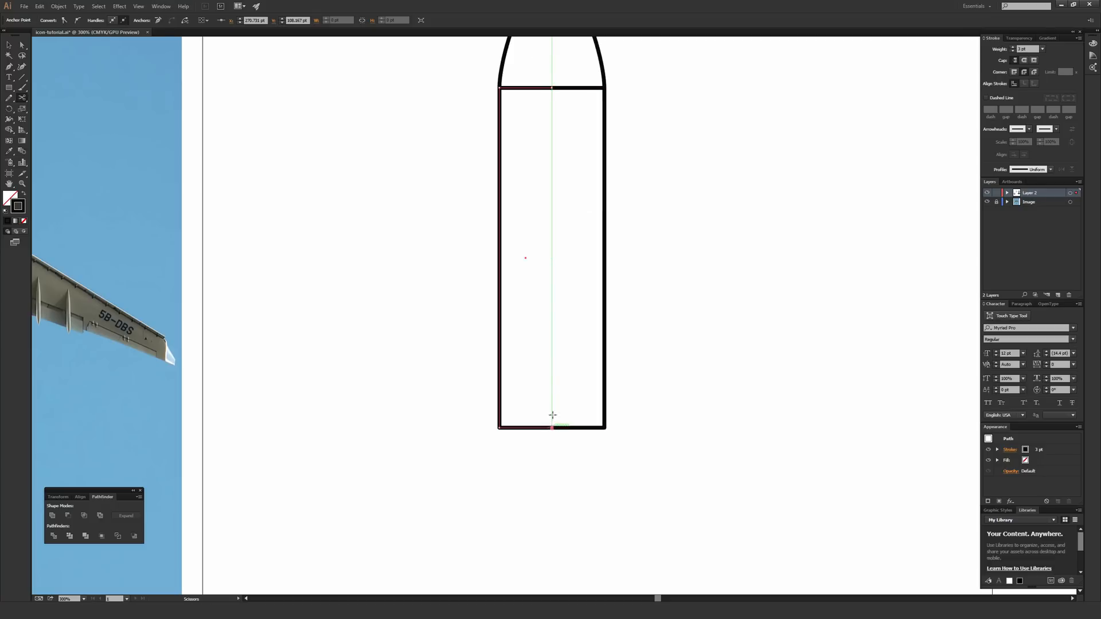
pyautogui.press('space')
pyautogui.moveTo(555, 111); pyautogui.dragTo(563, 200)
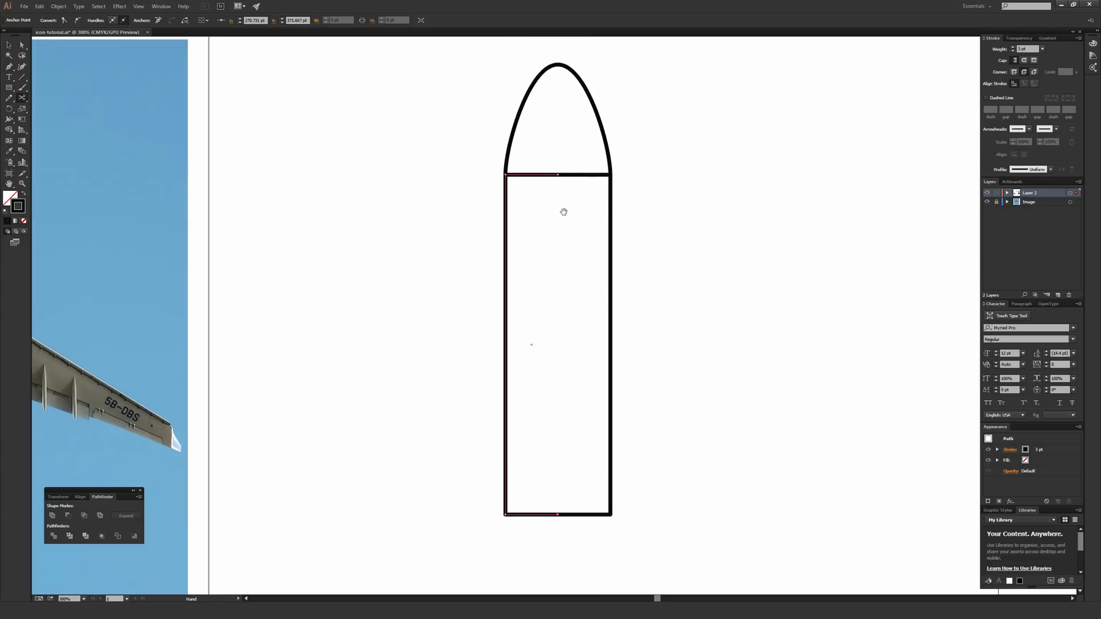
# - Delete the rectangle's top and bottom edges at their cut midpoints, leaving only the two vertical fuselage sides
pyautogui.press('a')
pyautogui.click(331, 135)
pyautogui.moveTo(544, 142); pyautogui.dragTo(572, 190)
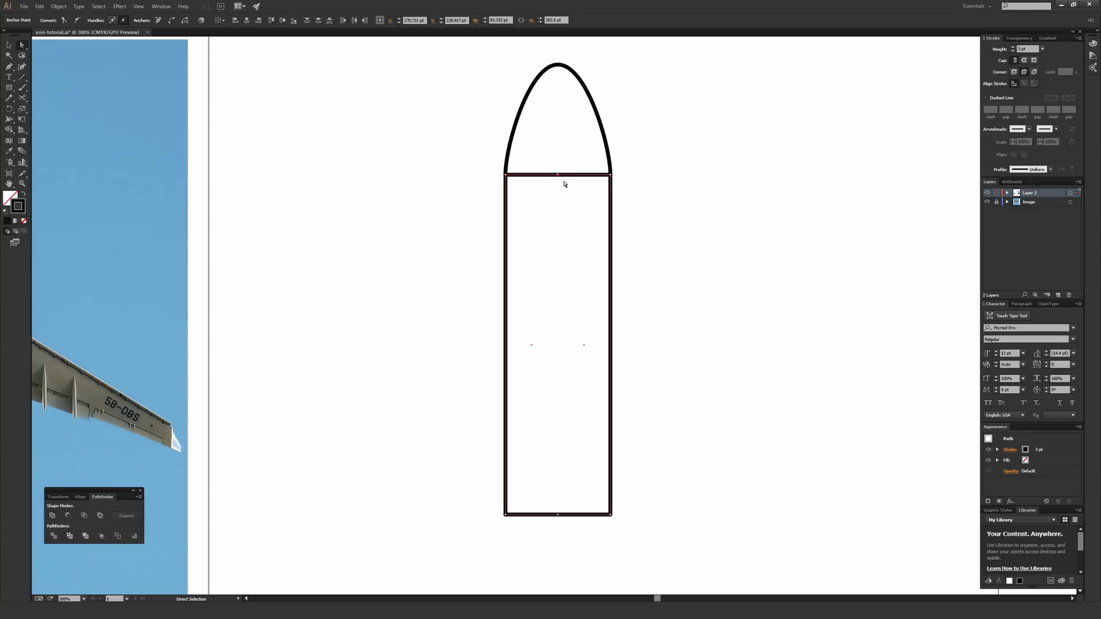
pyautogui.moveTo(539, 147); pyautogui.dragTo(576, 203)
pyautogui.press('Delete')
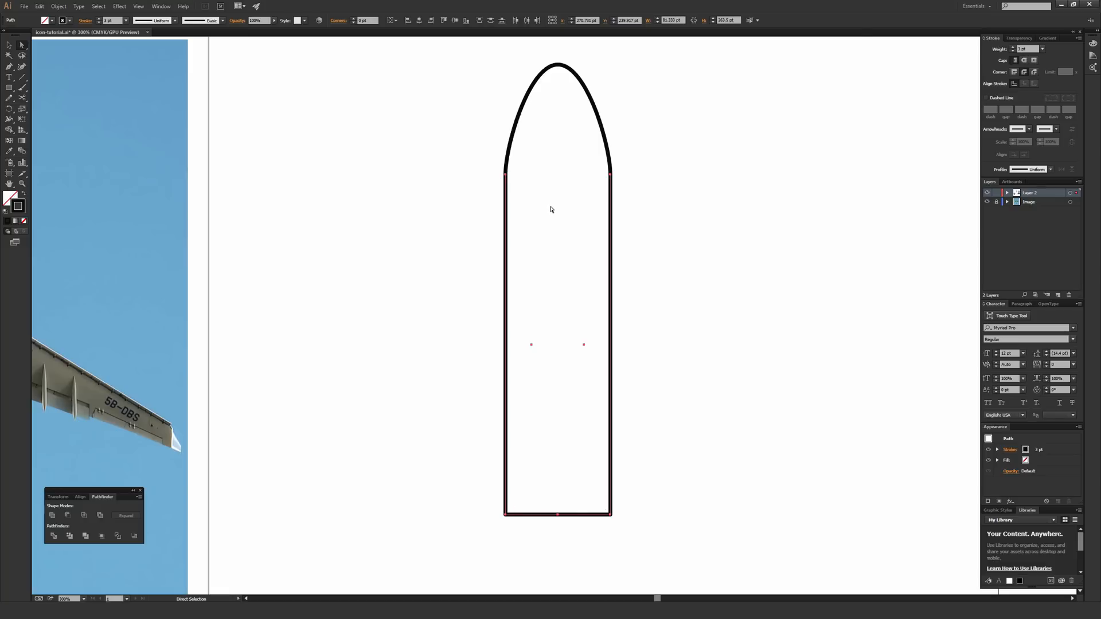
pyautogui.scroll(-3, 550, 210)
pyautogui.moveTo(530, 356); pyautogui.dragTo(561, 441)
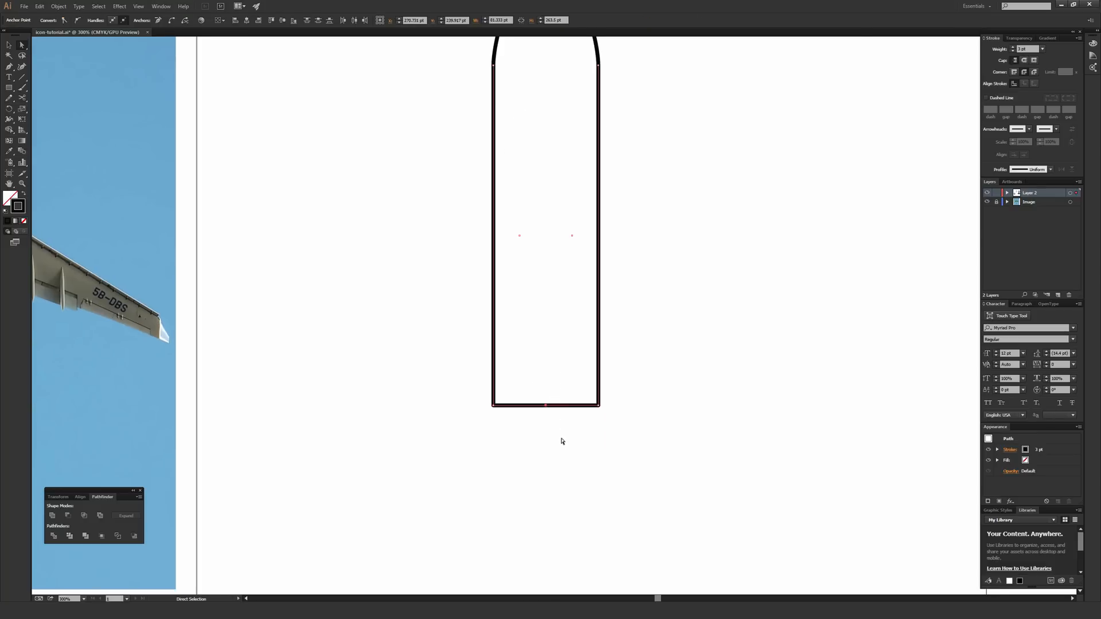
pyautogui.press('Delete')
pyautogui.click(523, 221)
pyautogui.moveTo(524, 221); pyautogui.dragTo(560, 357)
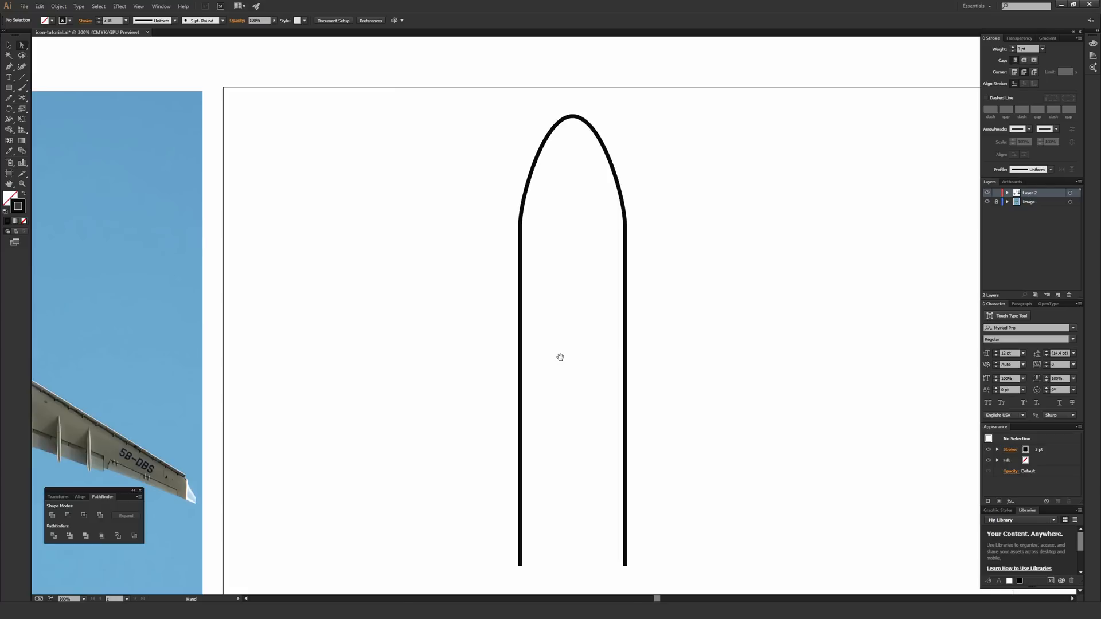
pyautogui.moveTo(485, 160); pyautogui.dragTo(568, 298)
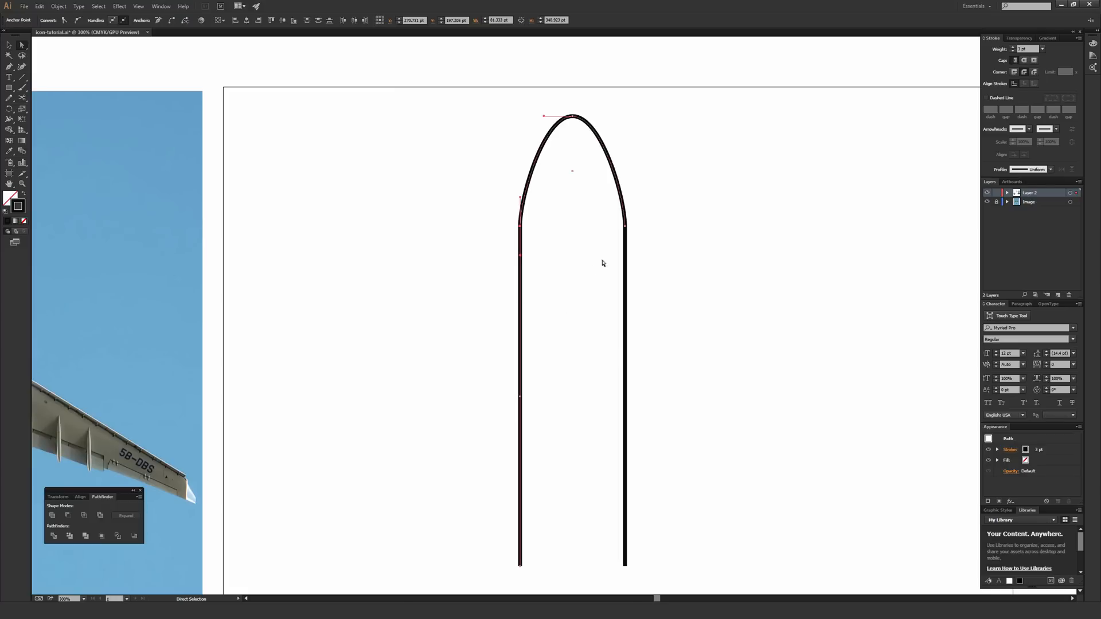
pyautogui.click(577, 320)
pyautogui.moveTo(534, 220); pyautogui.dragTo(506, 147)
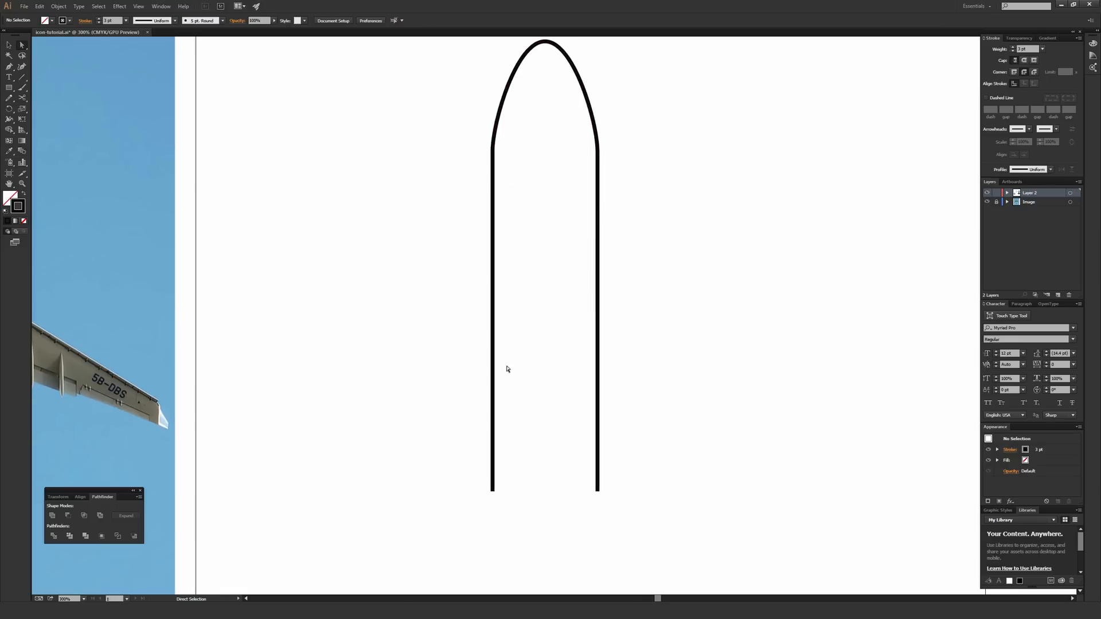
pyautogui.moveTo(554, 211); pyautogui.dragTo(558, 274)
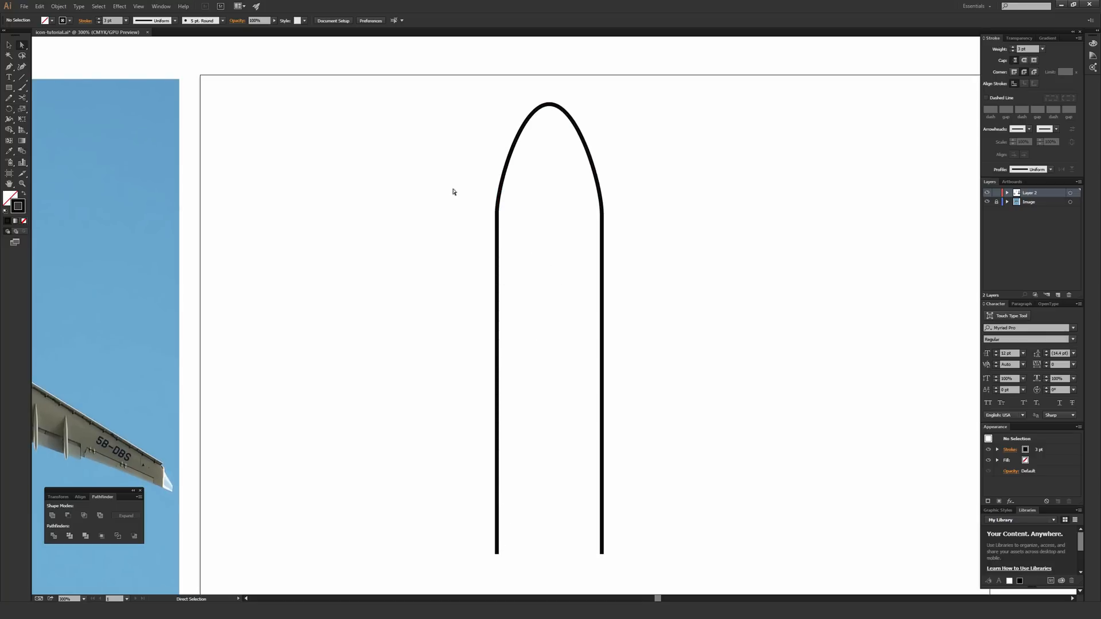
# - Duplicate the nose arch straight down to the lower end of the fuselage sides
pyautogui.hotkey('ctrl', '-')
pyautogui.click(546, 151)
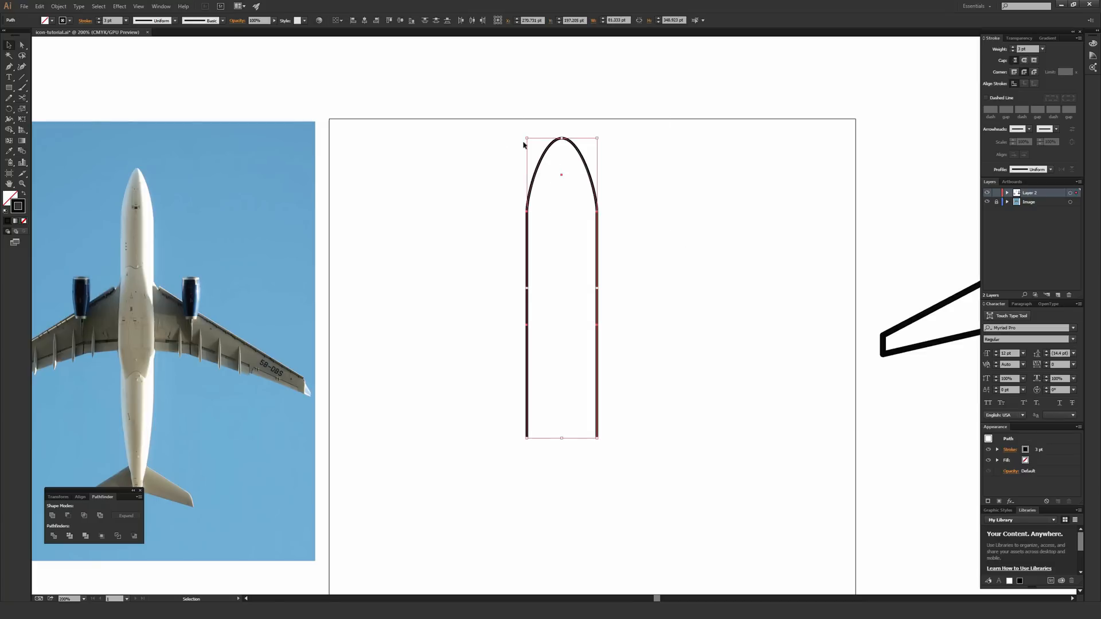
pyautogui.moveTo(564, 241); pyautogui.dragTo(588, 193)
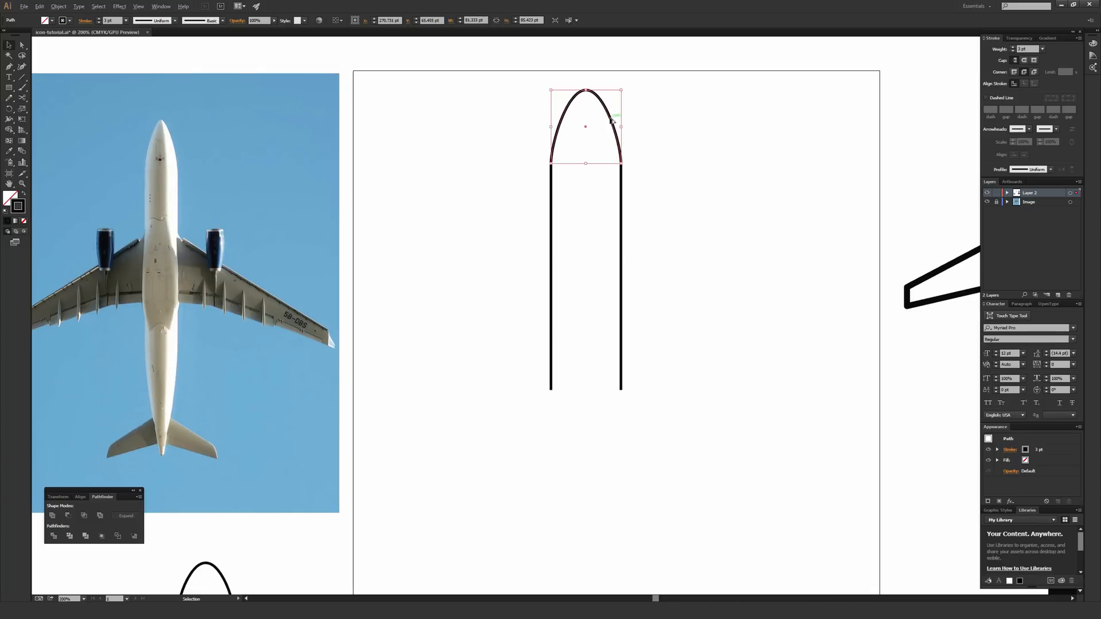
pyautogui.moveTo(611, 118); pyautogui.dragTo(635, 413)
pyautogui.click(660, 403)
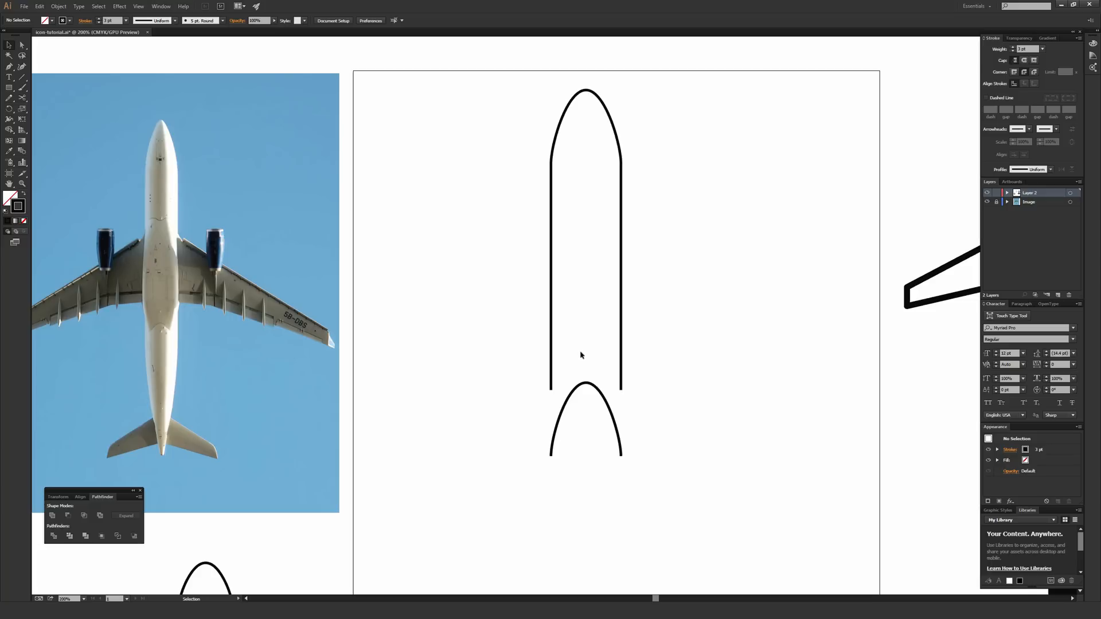
# - Flip the arch copy upside down and place it just below the open ends of the fuselage sides
pyautogui.click(591, 380)
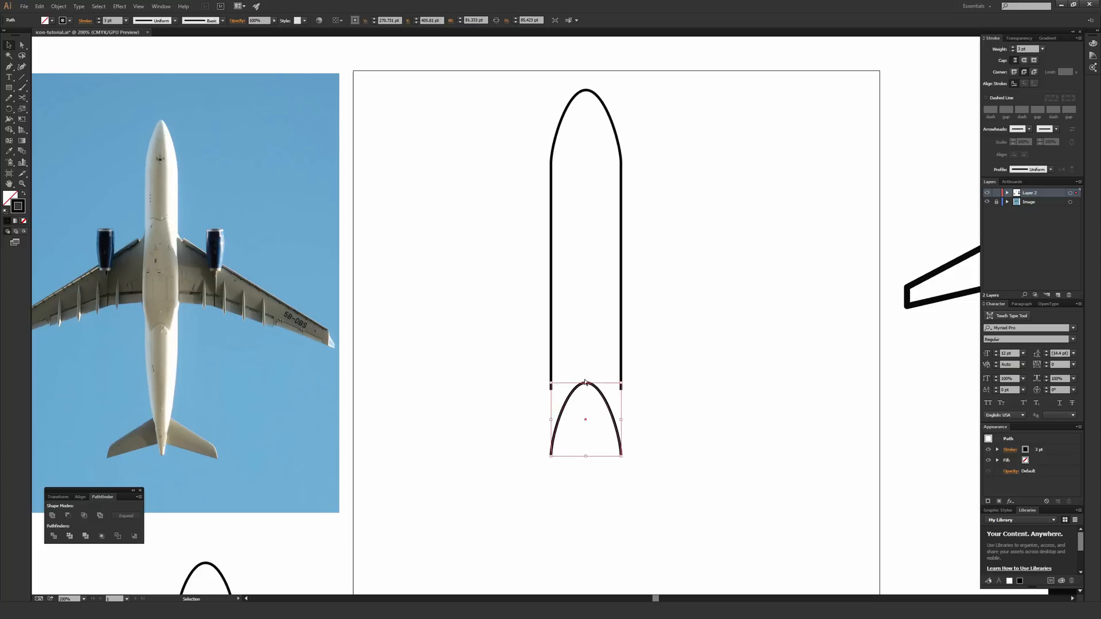
pyautogui.scroll(3, 554, 317)
pyautogui.moveTo(646, 496); pyautogui.dragTo(528, 201)
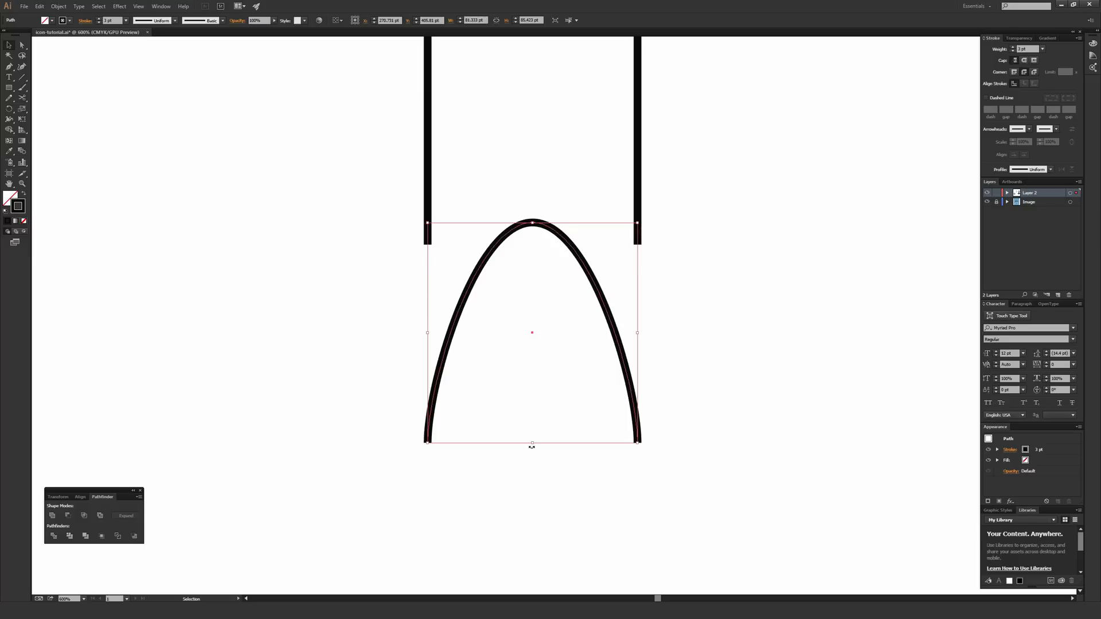
pyautogui.moveTo(531, 446); pyautogui.dragTo(525, 236)
pyautogui.click(526, 177)
pyautogui.moveTo(629, 303); pyautogui.dragTo(623, 365)
pyautogui.click(561, 268)
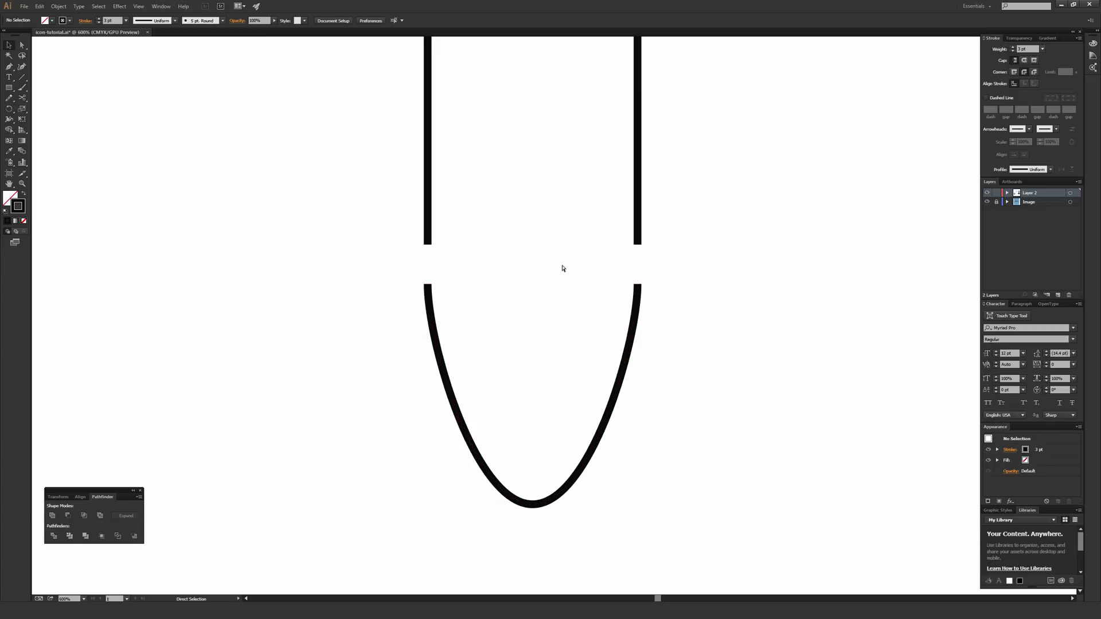
# - Lengthen the flipped arch into a tapered tail about 142 pt tall by moving only its bottom anchor point straight down
pyautogui.hotkey('ctrl', '-')
pyautogui.hotkey('ctrl', '-')
pyautogui.hotkey('ctrl', '-')
pyautogui.moveTo(576, 221); pyautogui.dragTo(691, 298)
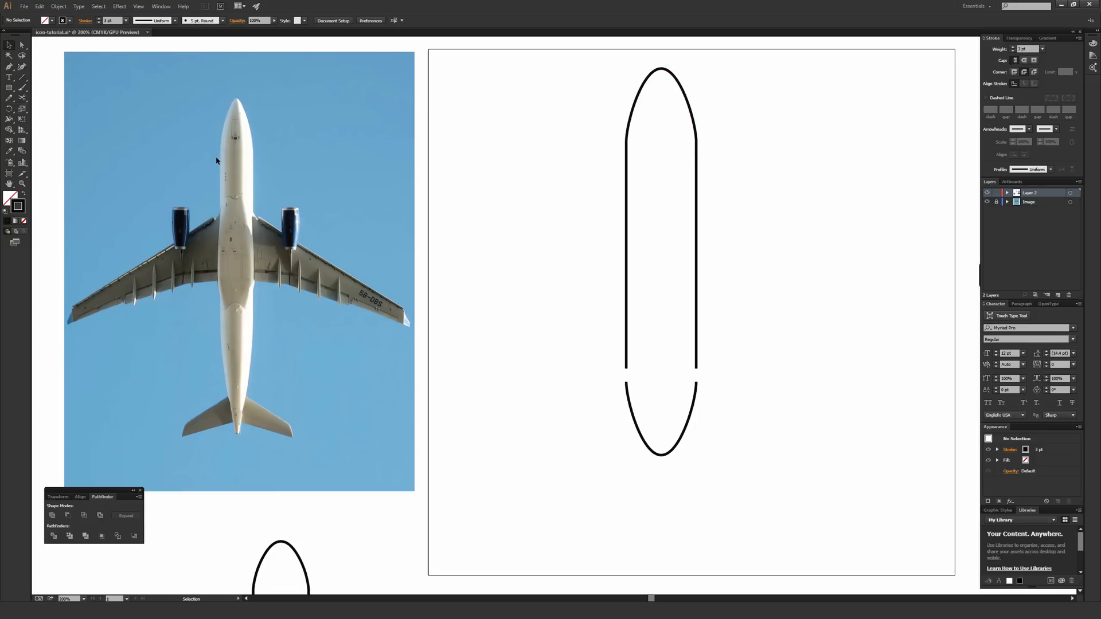
pyautogui.press('a')
pyautogui.moveTo(524, 393); pyautogui.dragTo(442, 389)
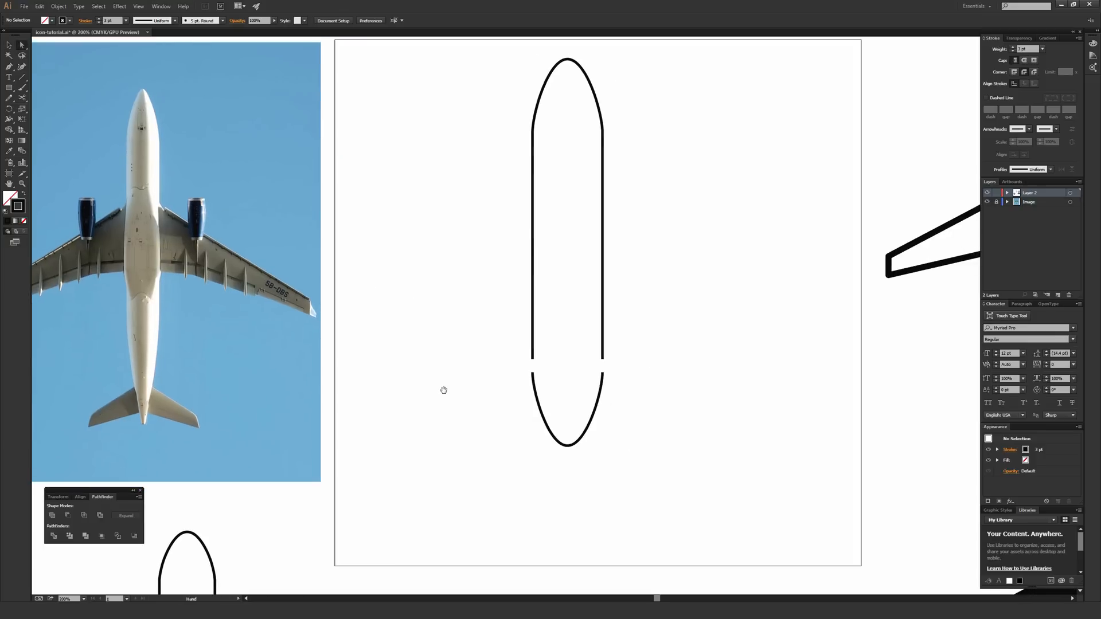
pyautogui.click(567, 447)
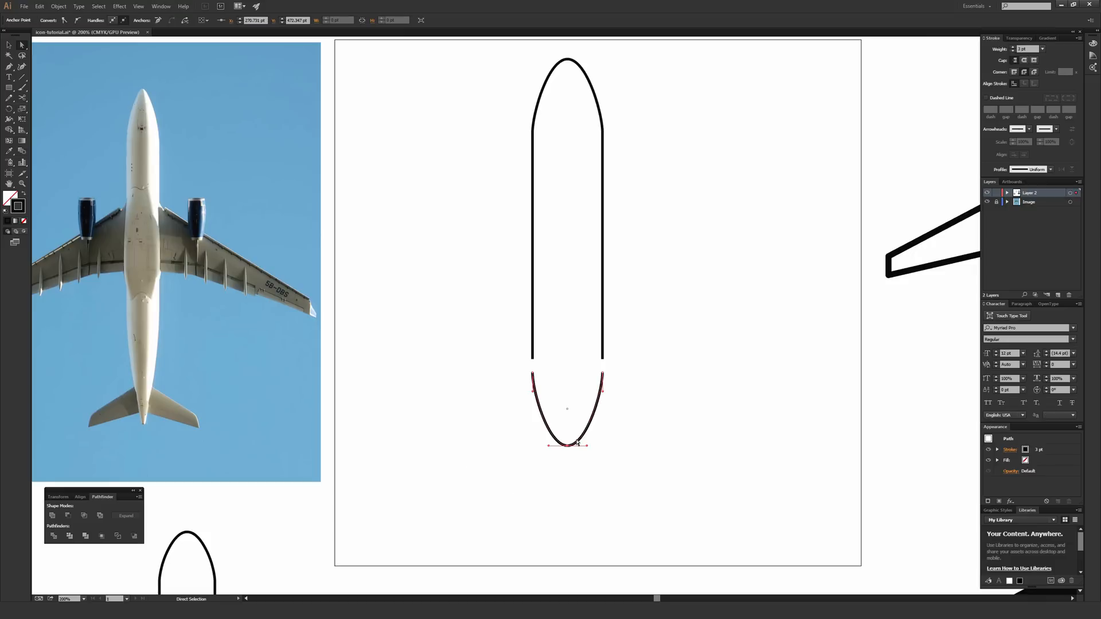
pyautogui.moveTo(568, 446); pyautogui.dragTo(568, 498)
pyautogui.press('v')
pyautogui.click(512, 442)
pyautogui.press('space')
pyautogui.moveTo(489, 386); pyautogui.dragTo(543, 407)
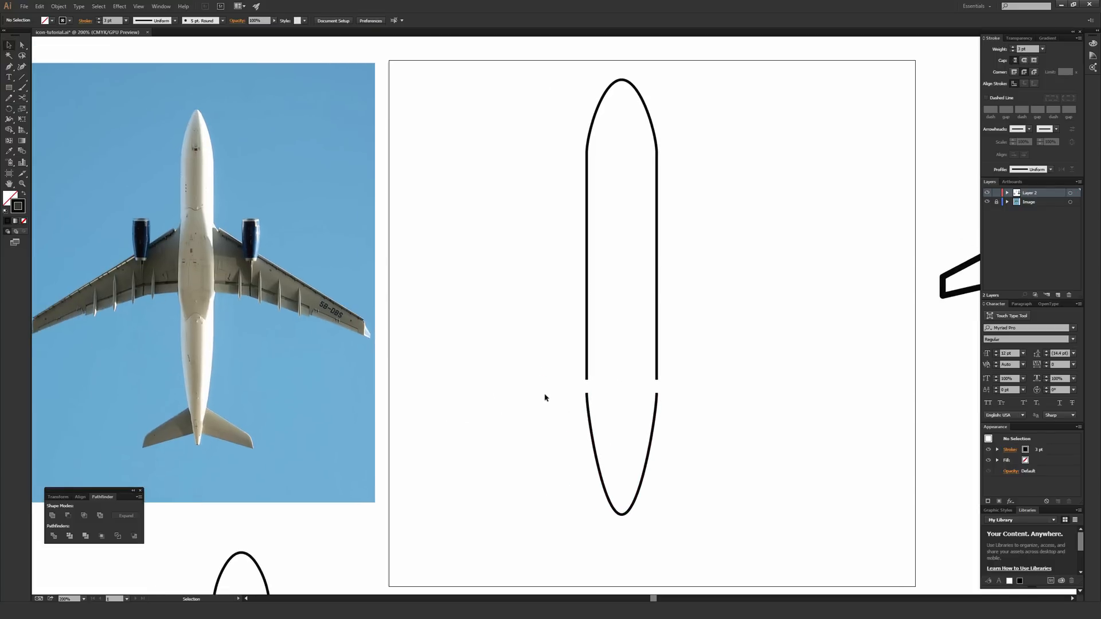
# - Move the tail curve straight up so its upper endpoints snap onto the lower ends of the fuselage sides
pyautogui.hotkey('ctrl', '+')
pyautogui.hotkey('ctrl', '+')
pyautogui.hotkey('ctrl', '+')
pyautogui.press('space')
pyautogui.moveTo(622, 448); pyautogui.dragTo(563, 325)
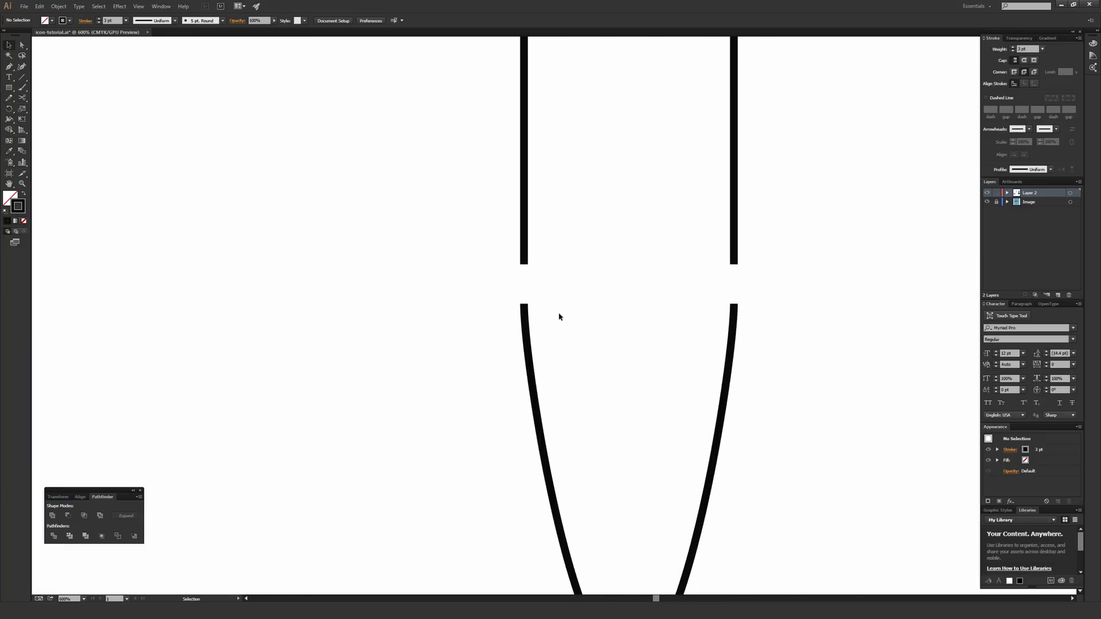
pyautogui.hotkey('ctrl', '-')
pyautogui.hotkey('ctrl', '-')
pyautogui.hotkey('ctrl', '-')
pyautogui.hotkey('ctrl', '+')
pyautogui.hotkey('ctrl', '+')
pyautogui.hotkey('ctrl', '+')
pyautogui.hotkey('ctrl', '+')
pyautogui.hotkey('ctrl', '-')
pyautogui.hotkey('ctrl', '-')
pyautogui.hotkey('ctrl', '+')
pyautogui.hotkey('ctrl', '+')
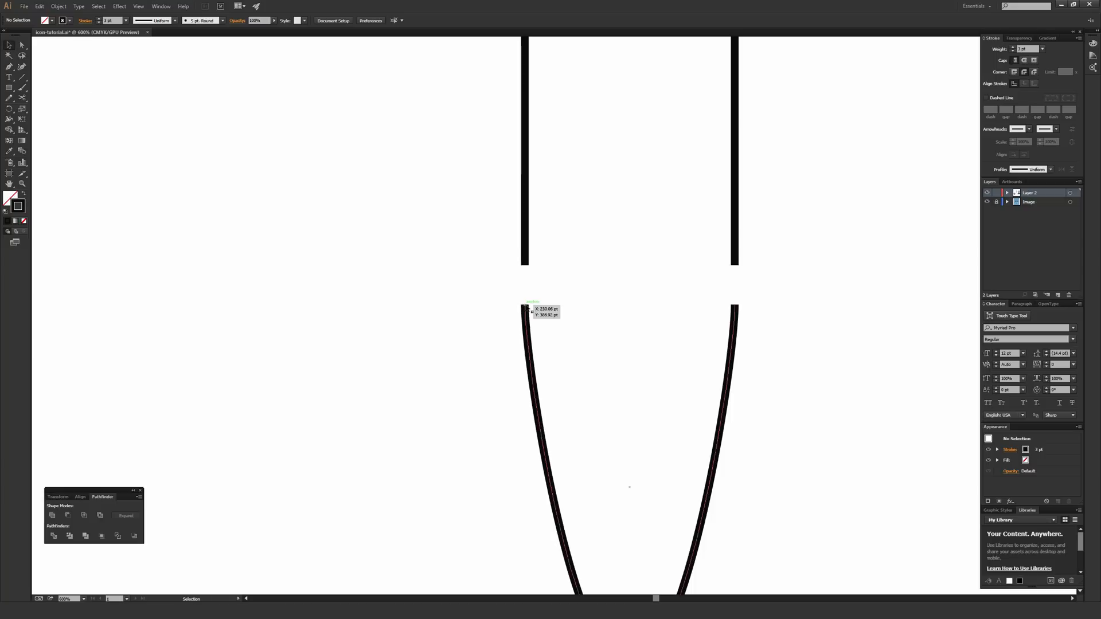
pyautogui.moveTo(528, 308); pyautogui.dragTo(527, 267)
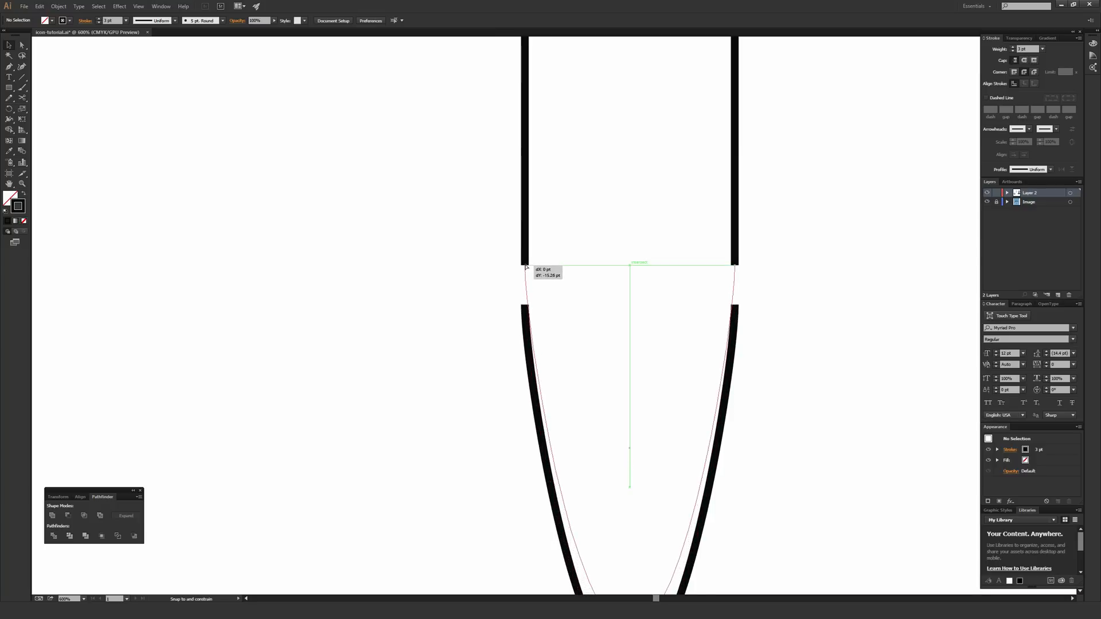
pyautogui.moveTo(527, 266); pyautogui.dragTo(526, 265)
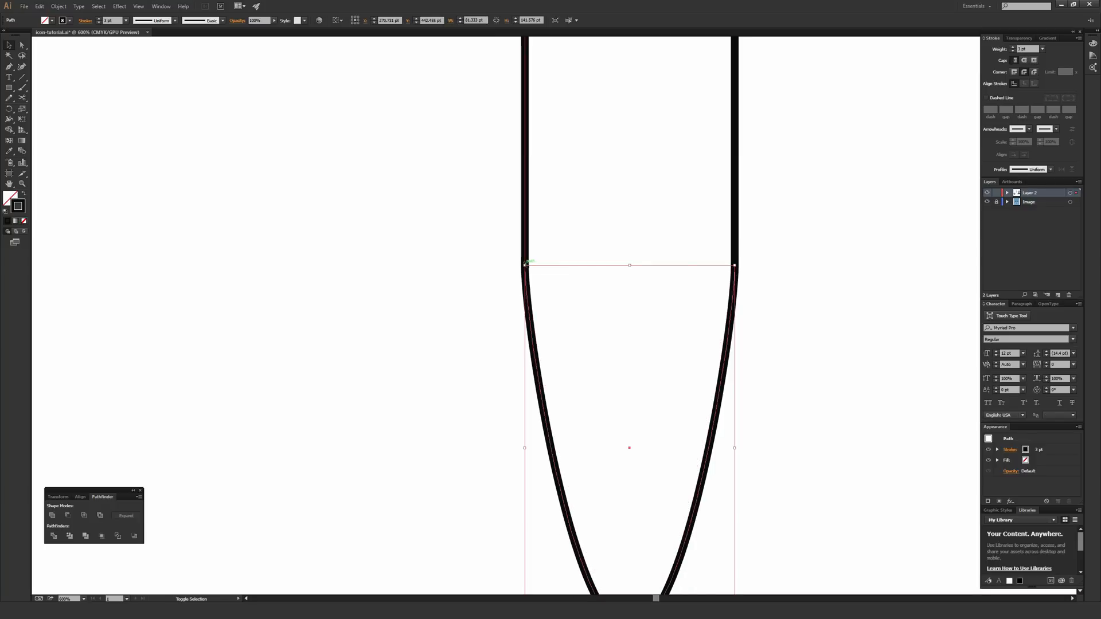
pyautogui.click(489, 274)
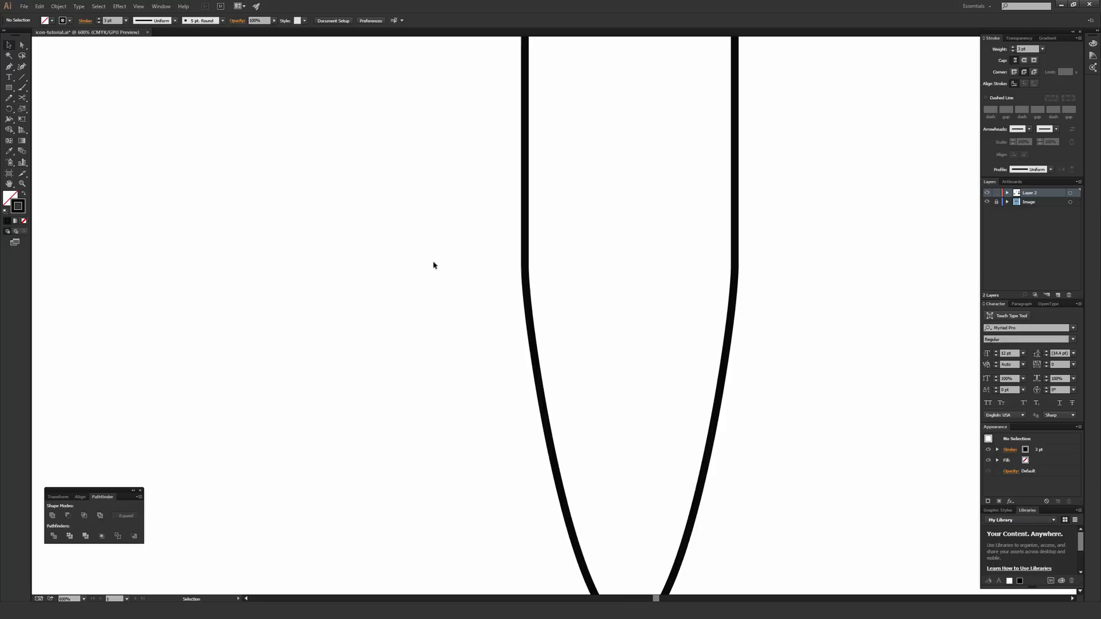
# - Join the nose curve to the fuselage's straight sides at both upper pairs of overlapping endpoints
pyautogui.press('a')
pyautogui.hotkey('ctrl', '-')
pyautogui.hotkey('ctrl', '-')
pyautogui.hotkey('ctrl', '-')
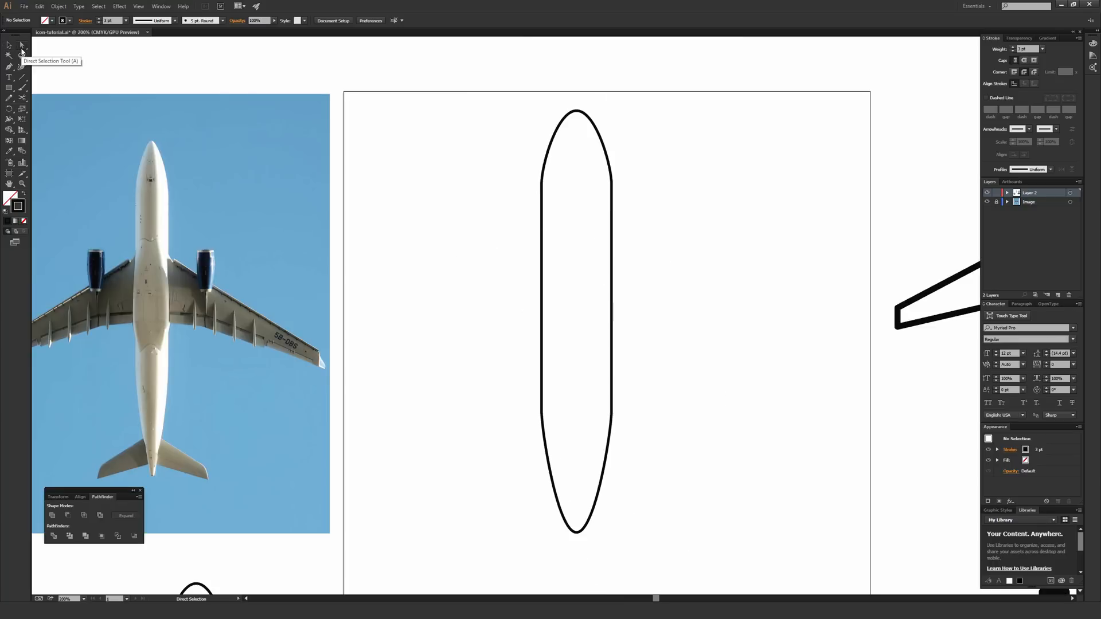
pyautogui.moveTo(508, 166); pyautogui.dragTo(571, 208)
pyautogui.click(542, 185)
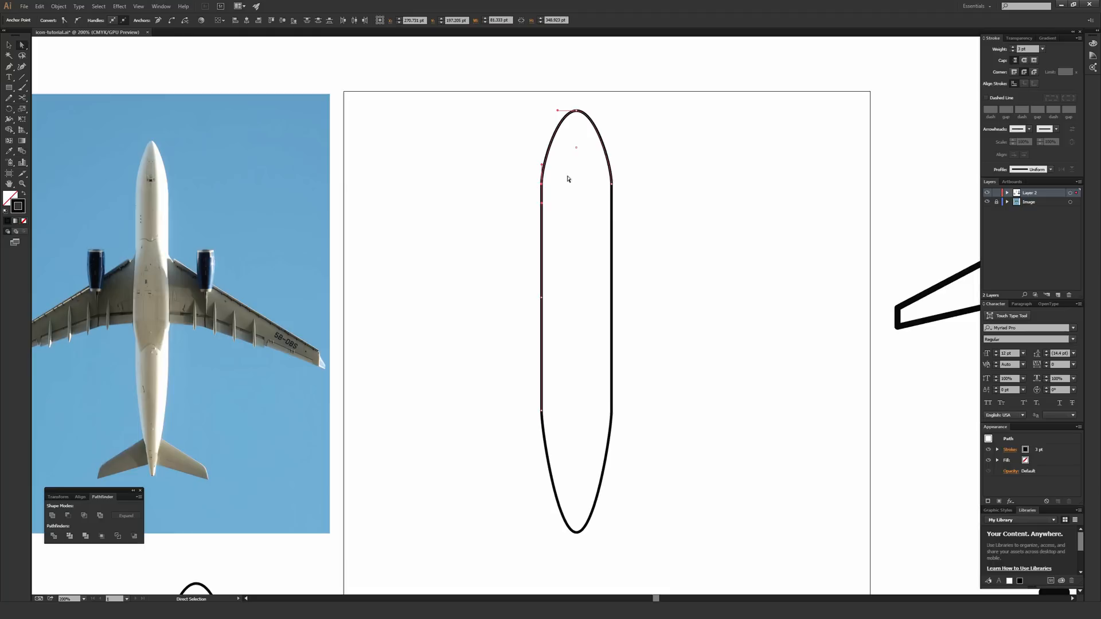
pyautogui.click(542, 185)
pyautogui.rightClick(543, 186)
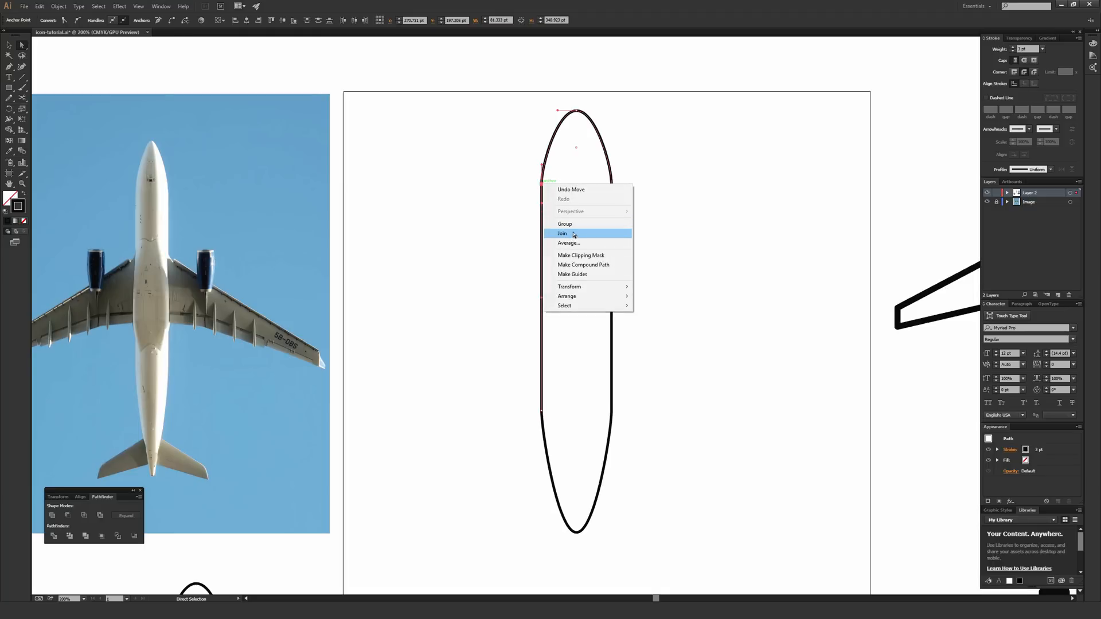
pyautogui.click(574, 234)
pyautogui.click(612, 183)
pyautogui.rightClick(613, 184)
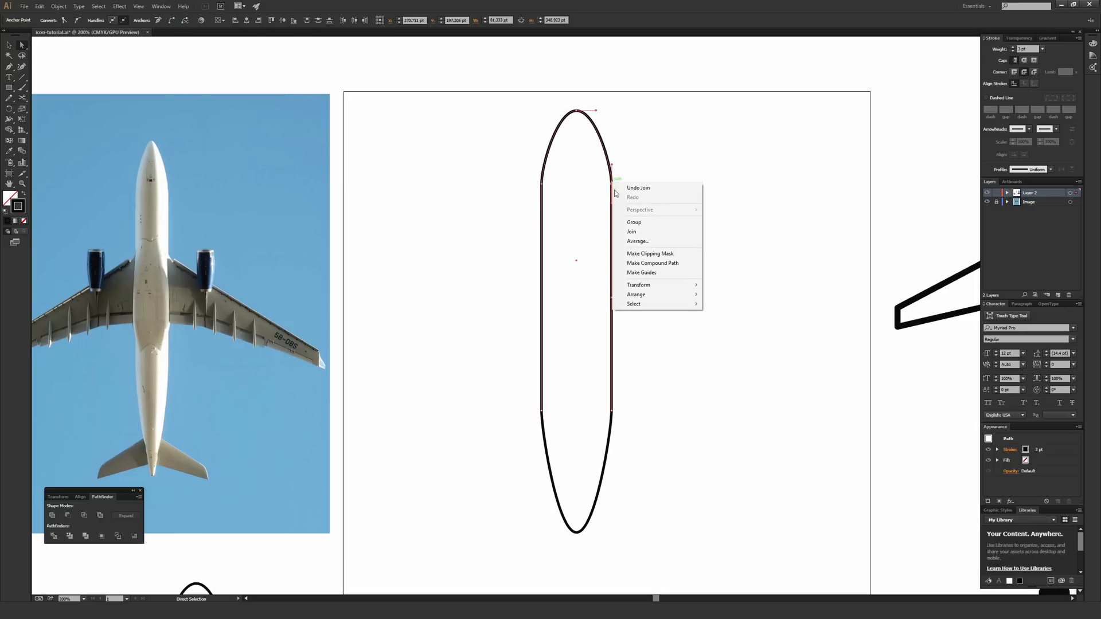
pyautogui.click(631, 232)
# - Join the tail curve to the lower ends of both fuselage sides, making the body one closed path
pyautogui.moveTo(507, 381); pyautogui.dragTo(553, 423)
pyautogui.rightClick(542, 412)
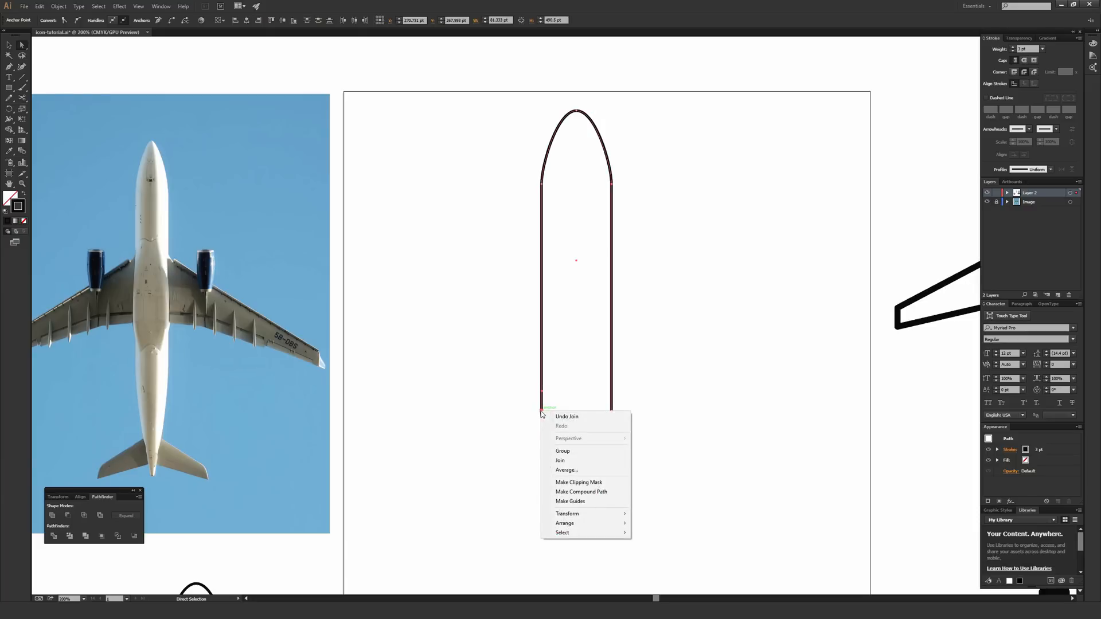
pyautogui.click(565, 459)
pyautogui.moveTo(591, 389); pyautogui.dragTo(621, 419)
pyautogui.rightClick(611, 411)
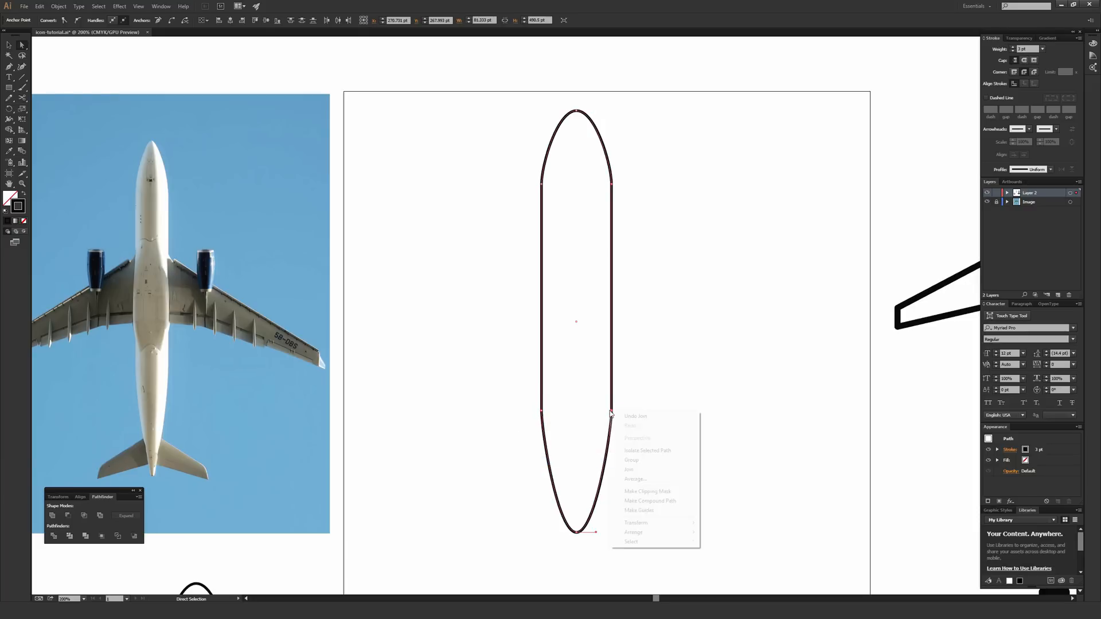
pyautogui.click(631, 466)
pyautogui.click(665, 390)
# - Draw a long horizontal rectangle for the wing, extending outward from the fuselage's left side slightly above its middle
pyautogui.press('v')
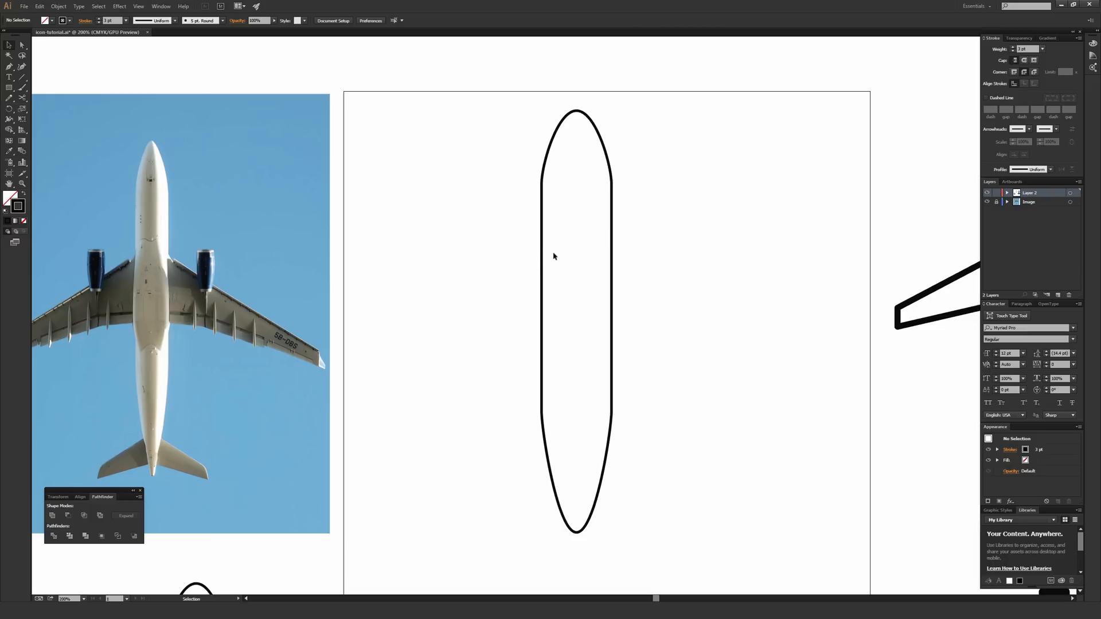
pyautogui.moveTo(550, 268); pyautogui.dragTo(612, 270)
pyautogui.click(558, 287)
pyautogui.click(577, 262)
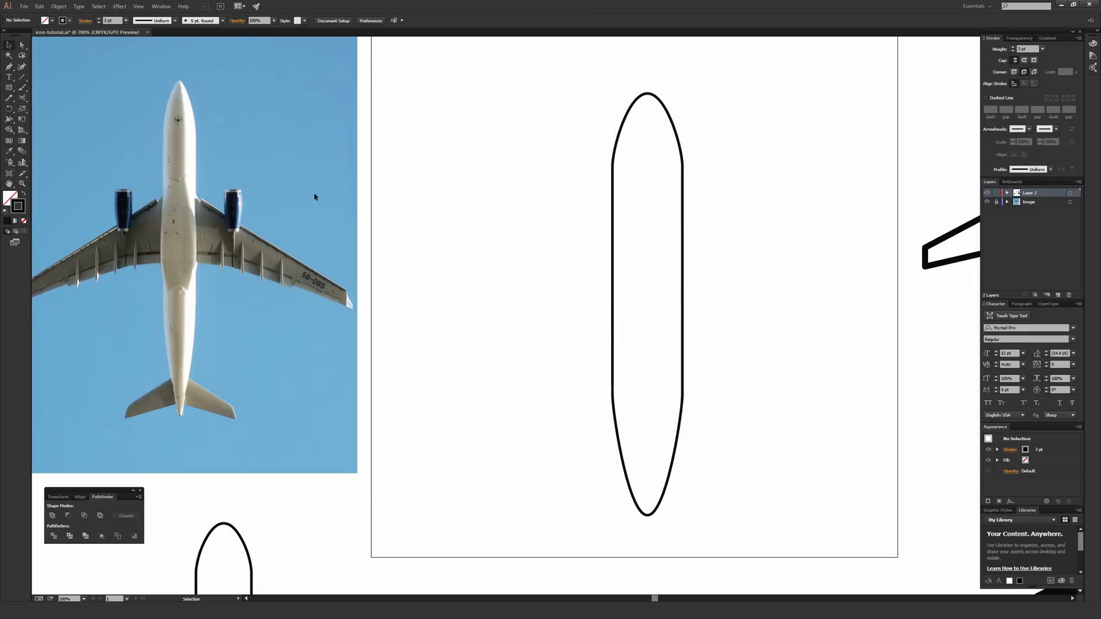
pyautogui.click(8, 88)
pyautogui.moveTo(602, 220); pyautogui.dragTo(510, 290)
pyautogui.press('a')
pyautogui.click(554, 169)
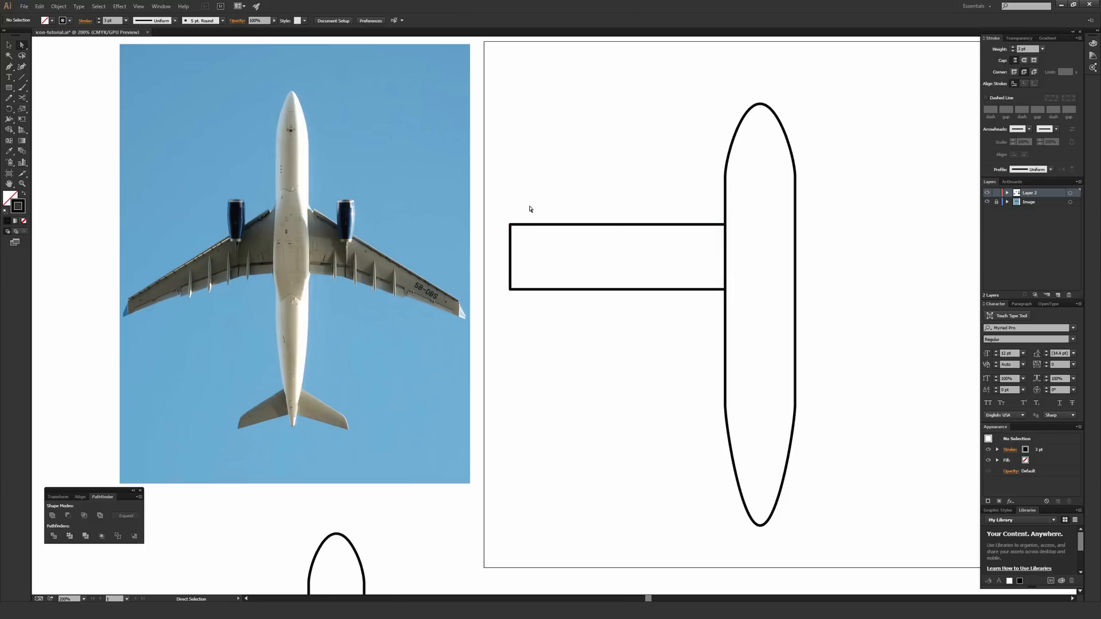
# - Taper the wing rectangle by lowering its outer upper corner, and sweep it back by moving both tip corners straight down
pyautogui.moveTo(510, 224); pyautogui.dragTo(515, 254)
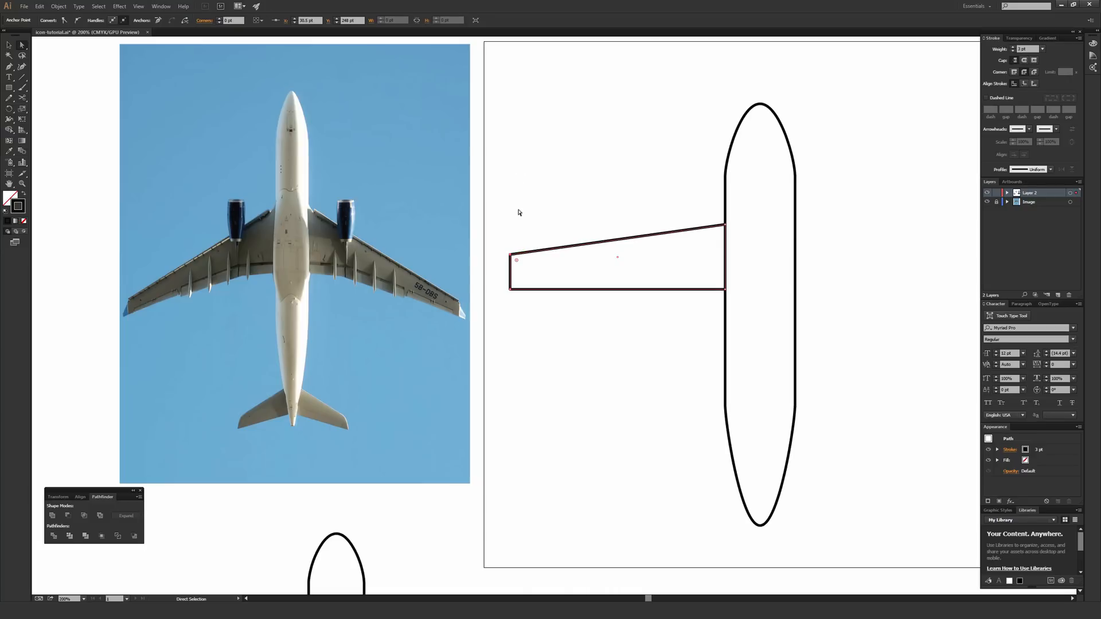
pyautogui.moveTo(492, 234); pyautogui.dragTo(518, 330)
pyautogui.click(543, 187)
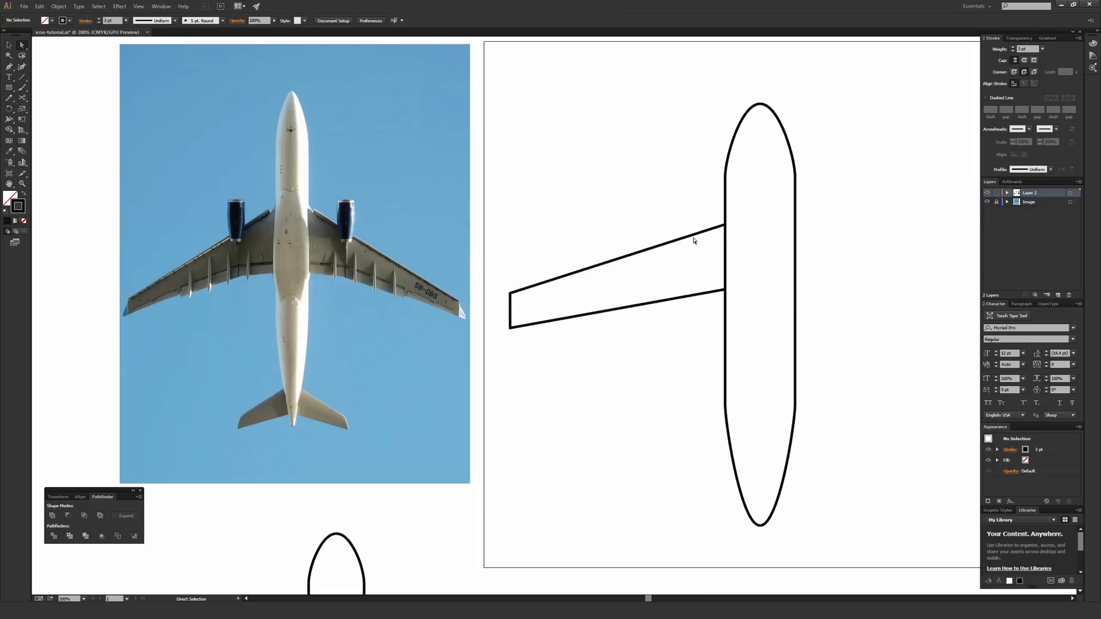
# - Deepen the wing's root along the fuselage, and sweep the wing further back by repositioning both tip corners lower
pyautogui.moveTo(725, 226); pyautogui.dragTo(681, 254)
pyautogui.press('v')
pyautogui.click(661, 204)
pyautogui.press('a')
pyautogui.moveTo(489, 300); pyautogui.dragTo(515, 358)
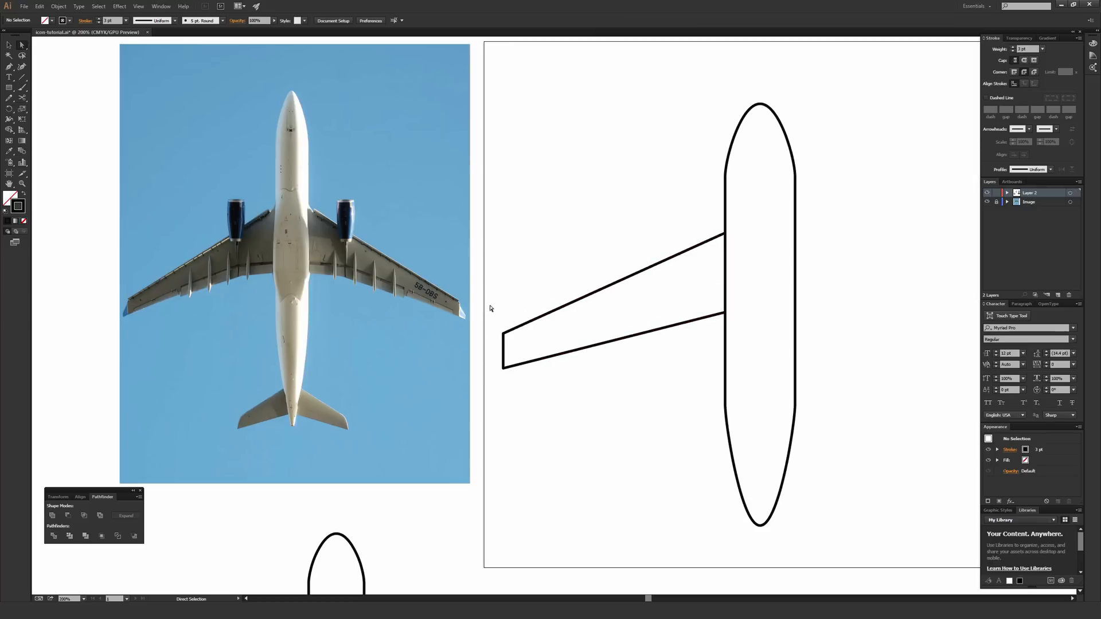
pyautogui.moveTo(490, 308); pyautogui.dragTo(509, 367)
pyautogui.click(510, 287)
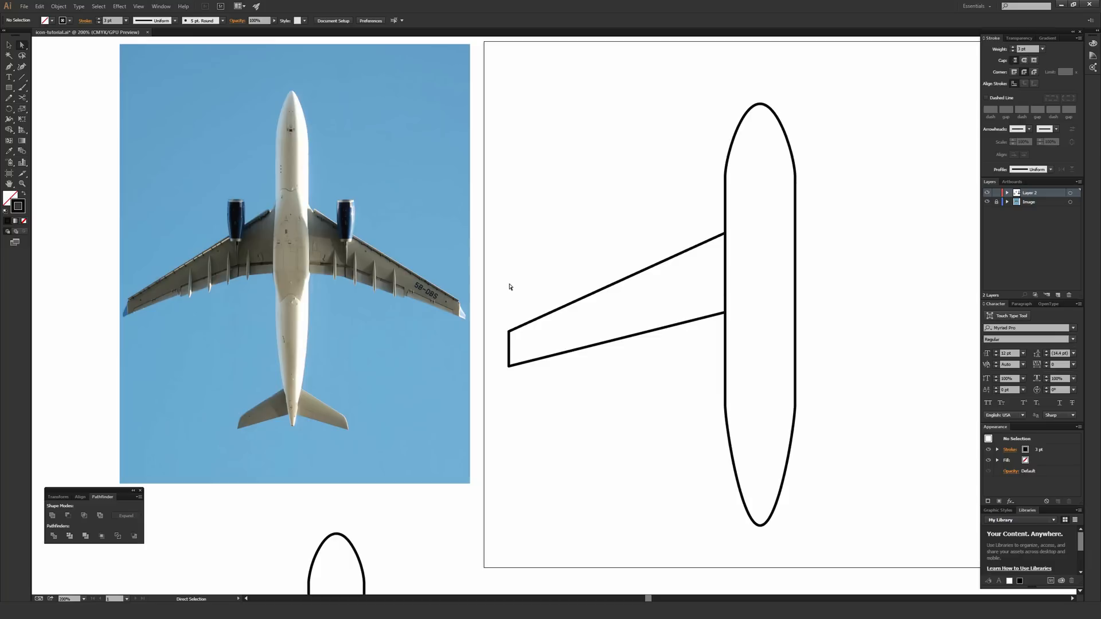
pyautogui.moveTo(491, 305); pyautogui.dragTo(529, 368)
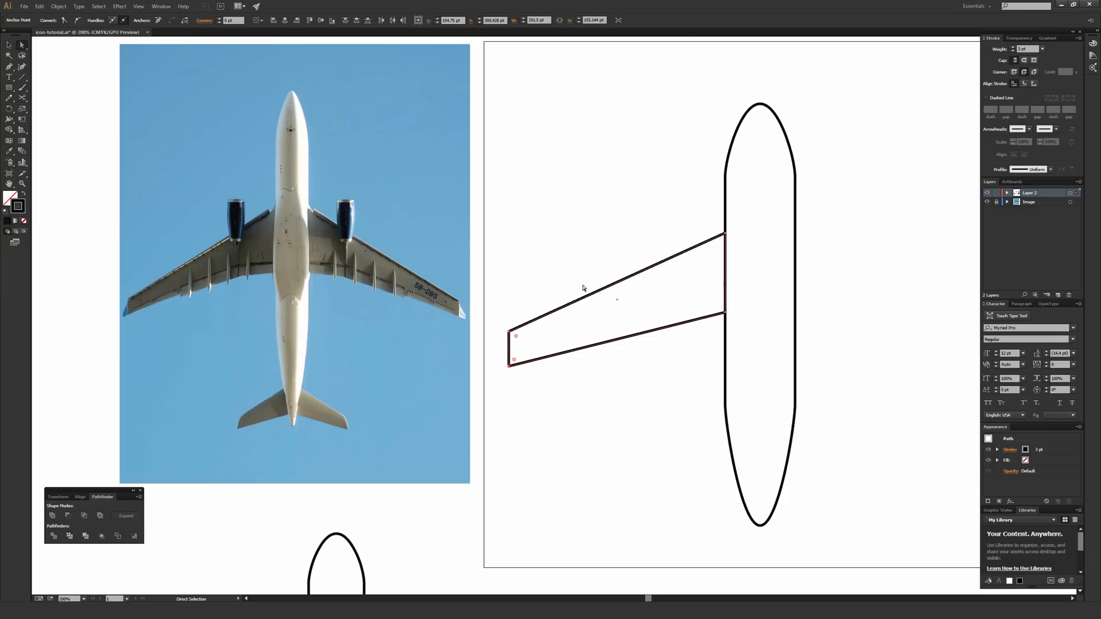
pyautogui.click(687, 380)
# - Examine the shape of the wing's trailing edge near the fuselage in the reference photo
pyautogui.hotkey('ctrl', '+')
pyautogui.hotkey('ctrl', '+')
pyautogui.hotkey('ctrl', '+')
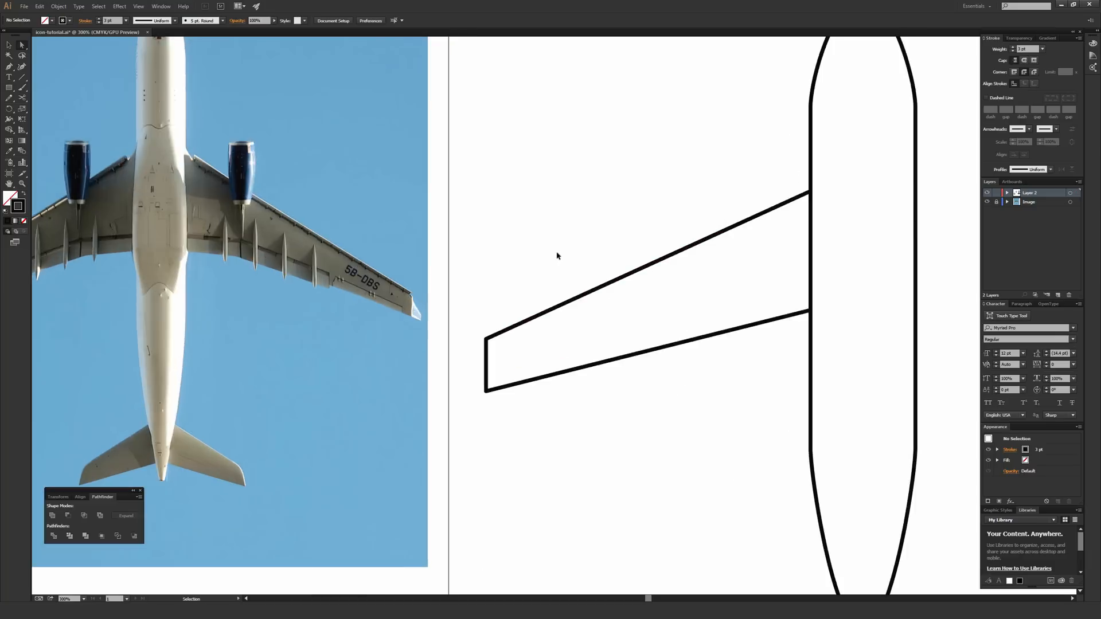
pyautogui.moveTo(210, 327); pyautogui.dragTo(711, 337)
pyautogui.moveTo(211, 238); pyautogui.dragTo(581, 309)
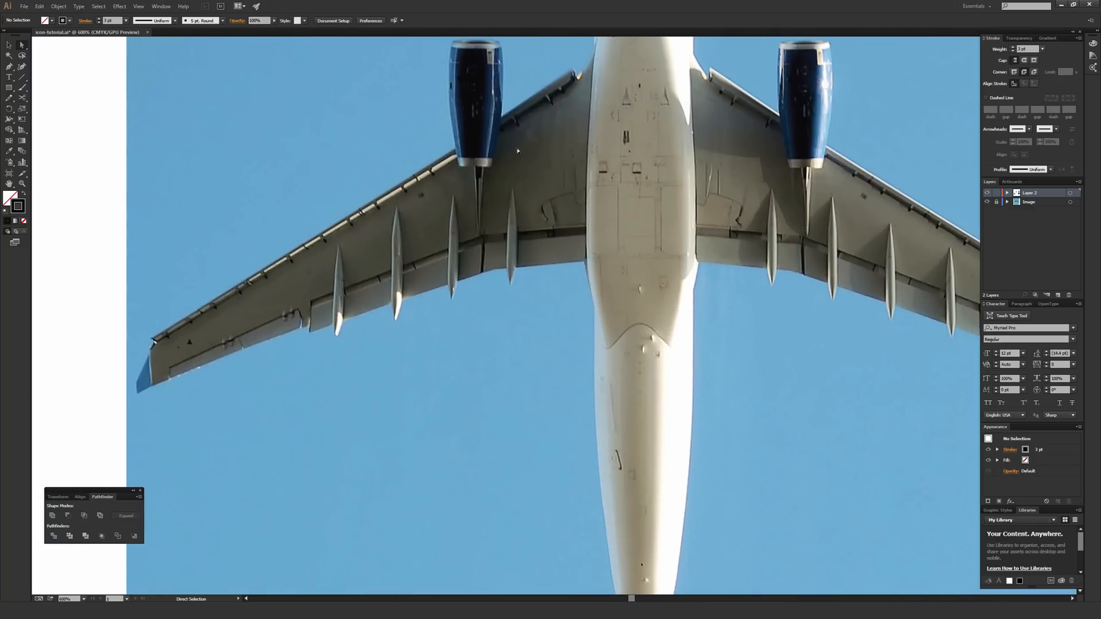
pyautogui.moveTo(744, 312); pyautogui.dragTo(125, 259)
pyautogui.hotkey('ctrl', '-')
pyautogui.hotkey('ctrl', '-')
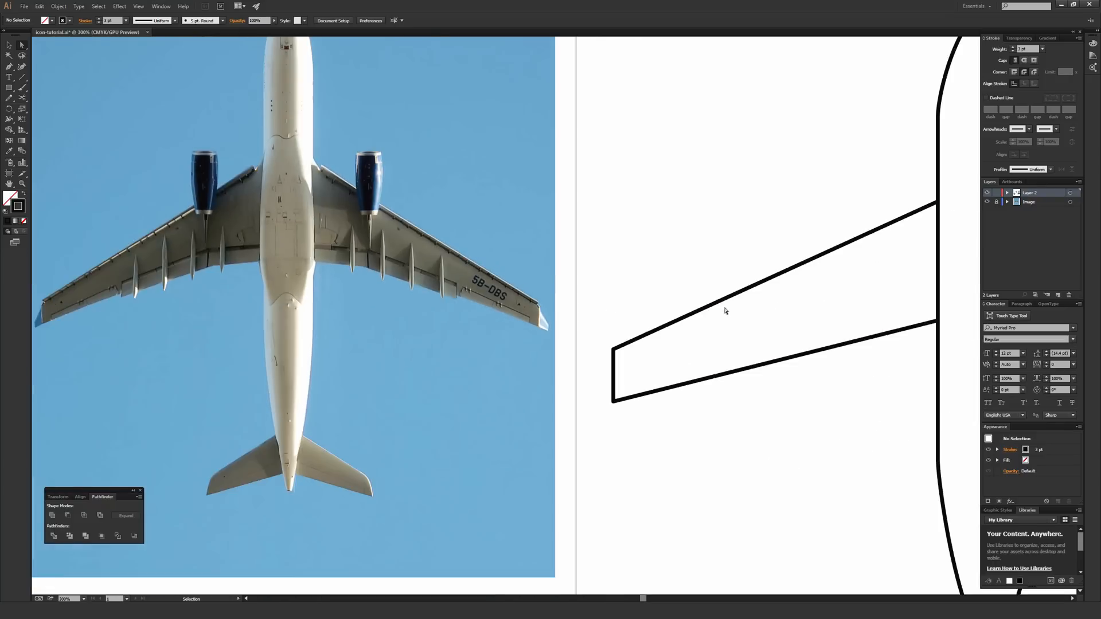
# - Add an anchor point on the wing's trailing edge, about a fifth of its length out from the fuselage
pyautogui.moveTo(744, 296); pyautogui.dragTo(415, 260)
pyautogui.press('+')
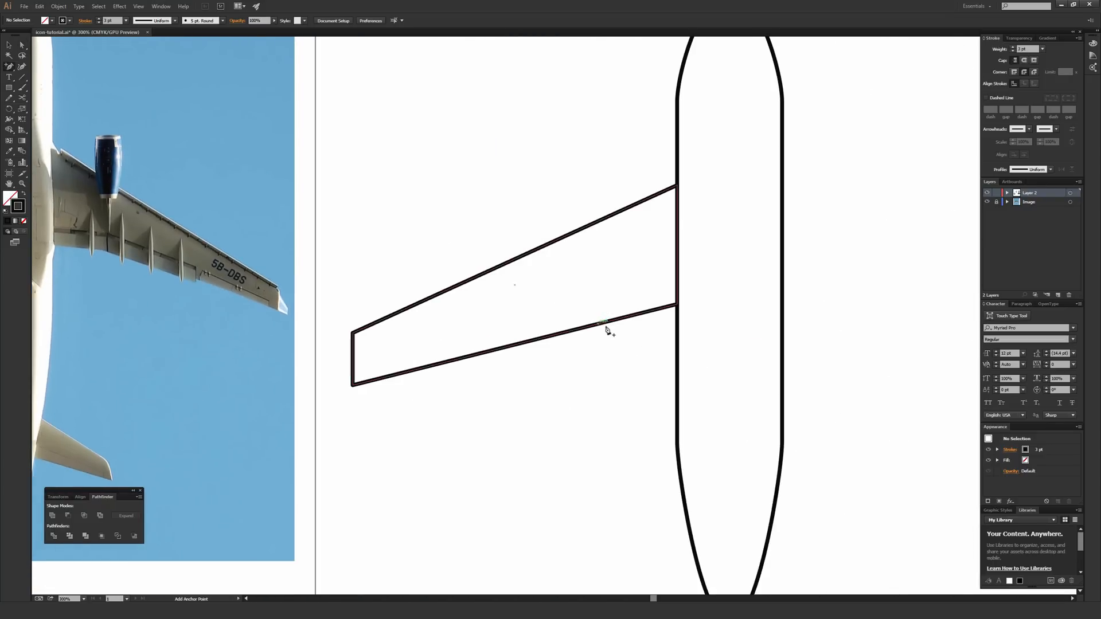
pyautogui.moveTo(10, 67); pyautogui.dragTo(35, 65)
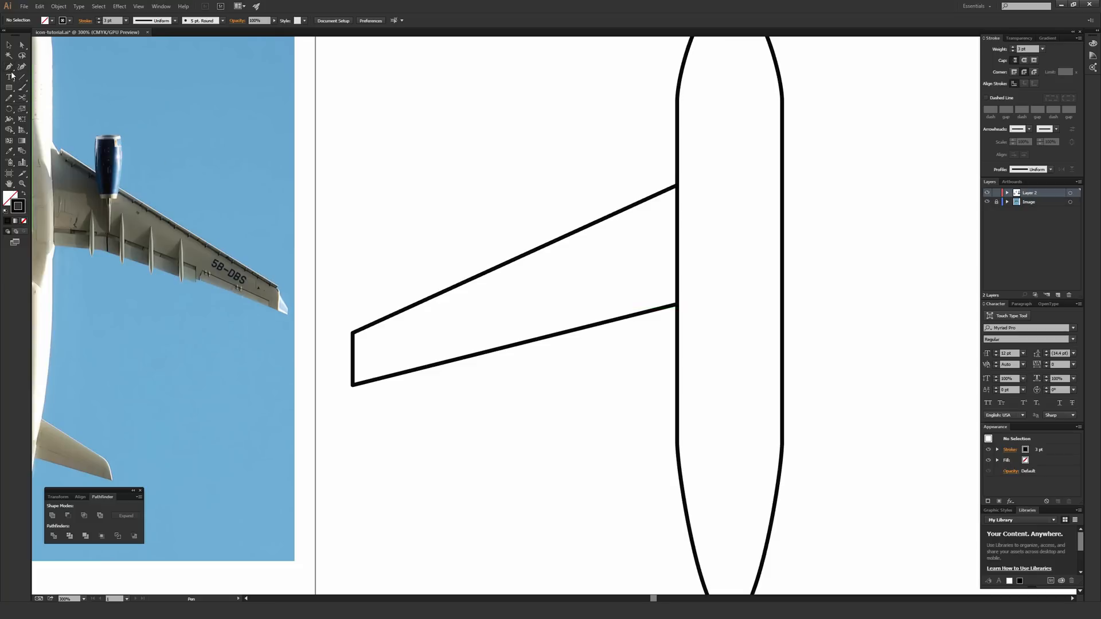
pyautogui.moveTo(10, 70); pyautogui.dragTo(61, 81)
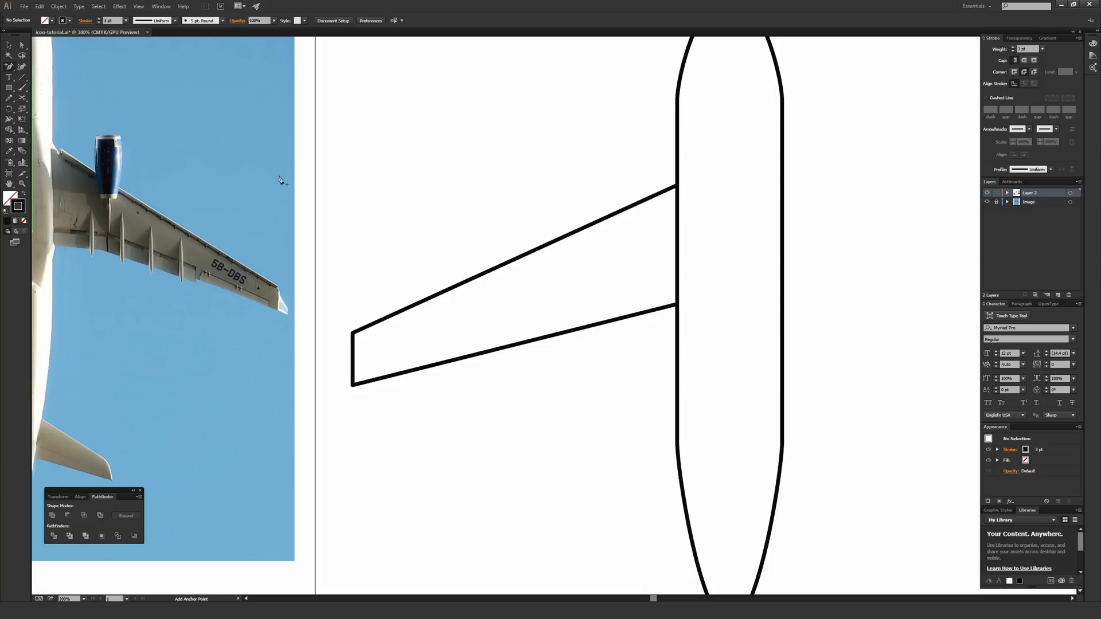
pyautogui.click(611, 321)
pyautogui.press('a')
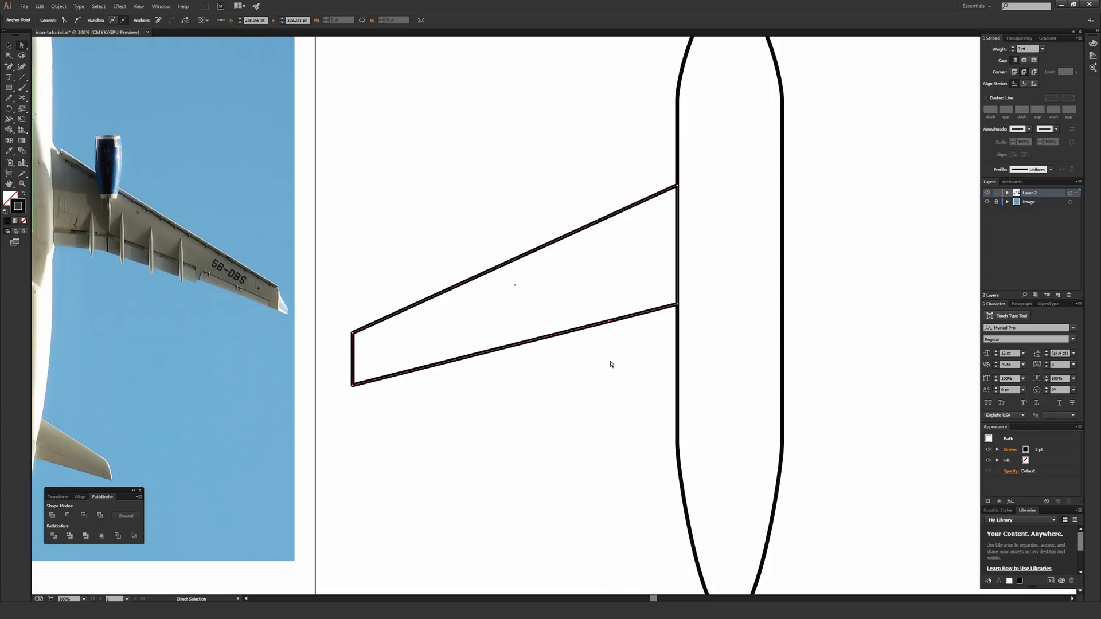
pyautogui.click(611, 361)
# - Move the wing's lower root corner down level with the added anchor point, making the inner trailing edge horizontal
pyautogui.hotkey('ctrl', '-')
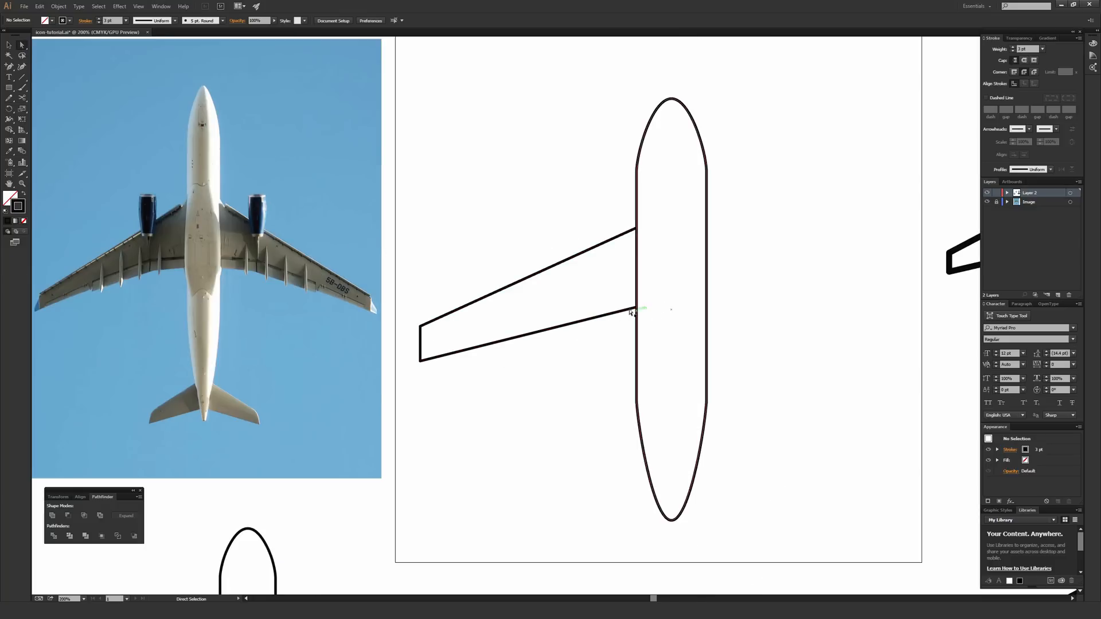
pyautogui.click(637, 310)
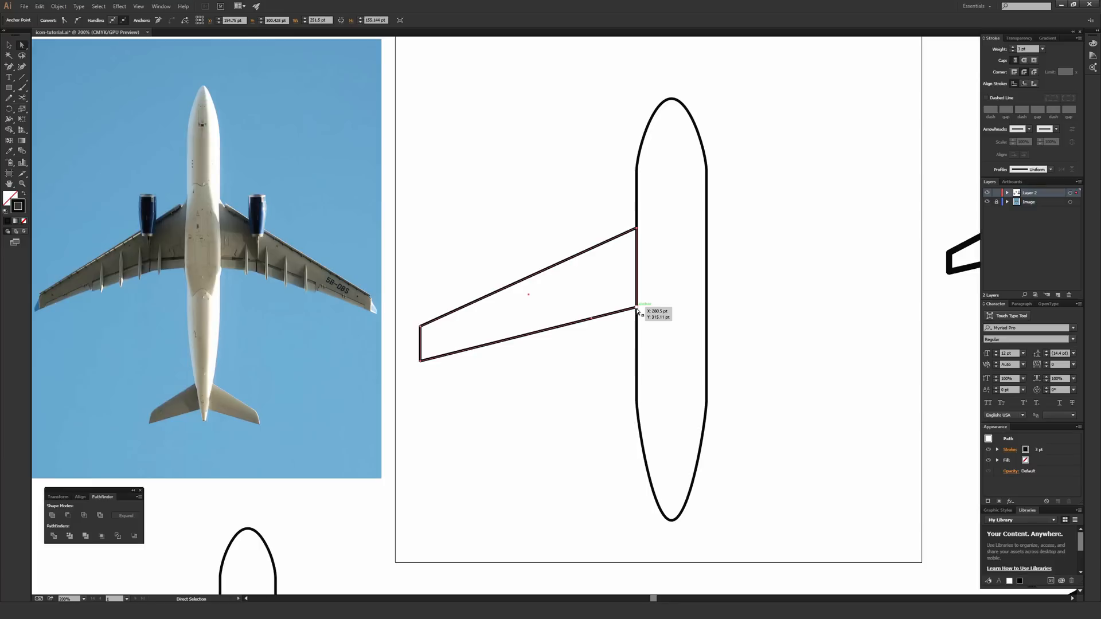
pyautogui.hotkey('ctrl', '+')
pyautogui.hotkey('ctrl', '+')
pyautogui.hotkey('ctrl', '+')
pyautogui.click(666, 360)
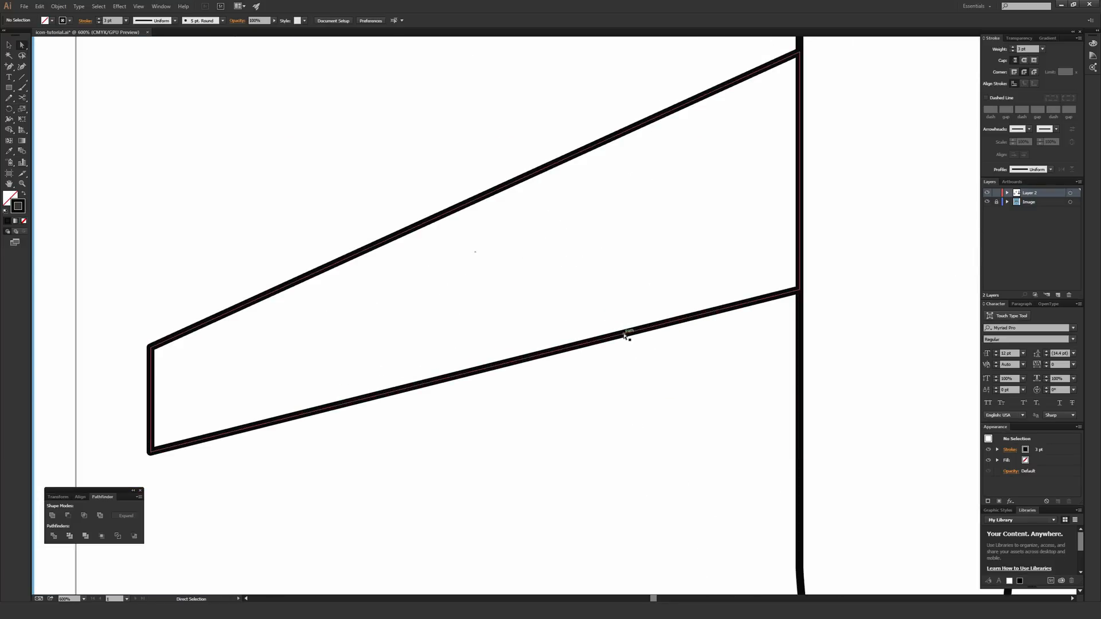
pyautogui.click(547, 354)
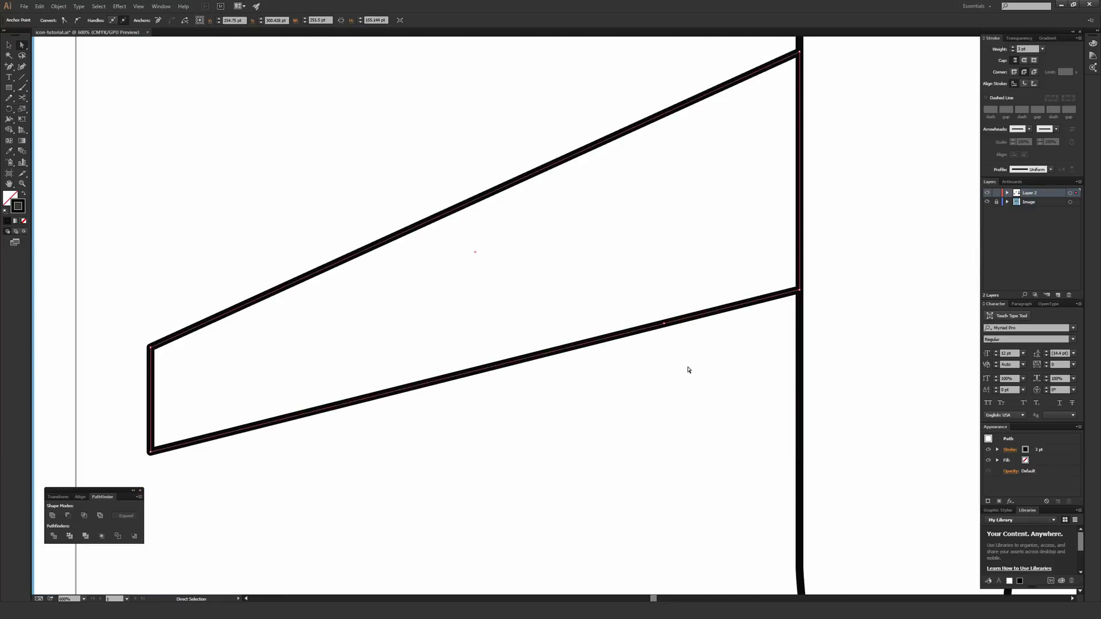
pyautogui.moveTo(803, 297); pyautogui.dragTo(801, 325)
pyautogui.click(747, 365)
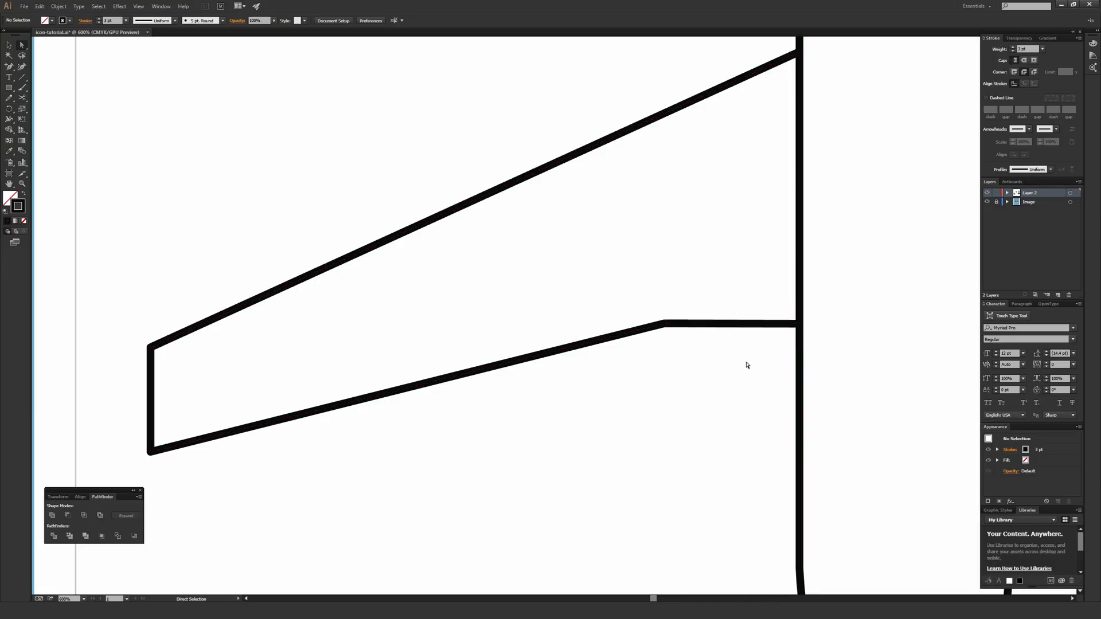
# - Narrow the wingtip by moving its upper corner straight down
pyautogui.hotkey('ctrl', '-')
pyautogui.hotkey('ctrl', '-')
pyautogui.hotkey('ctrl', '-')
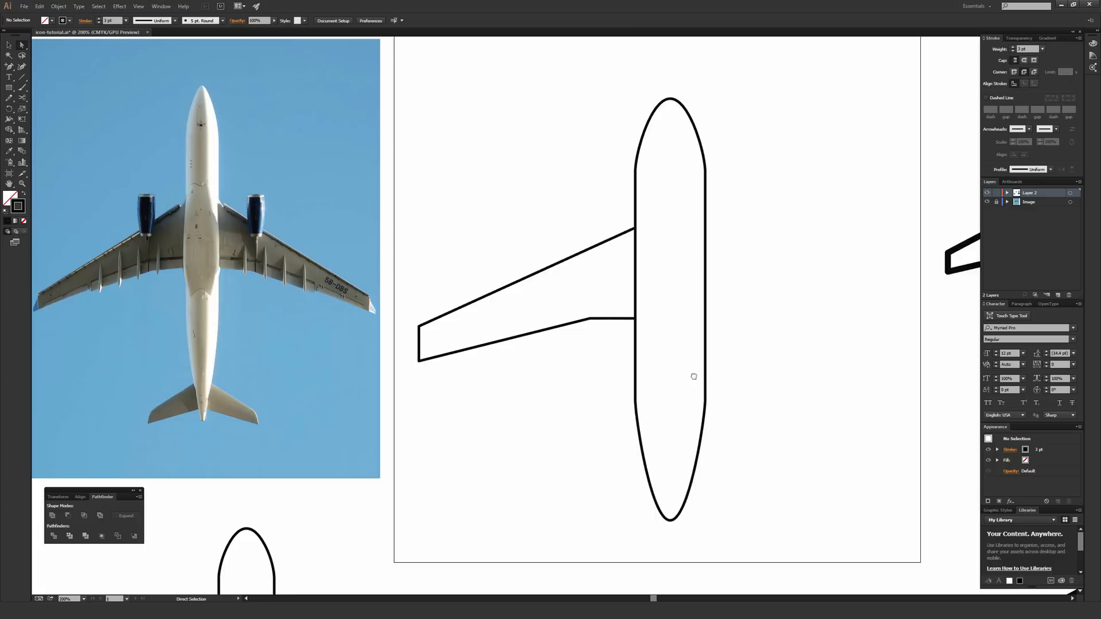
pyautogui.moveTo(679, 374); pyautogui.dragTo(719, 381)
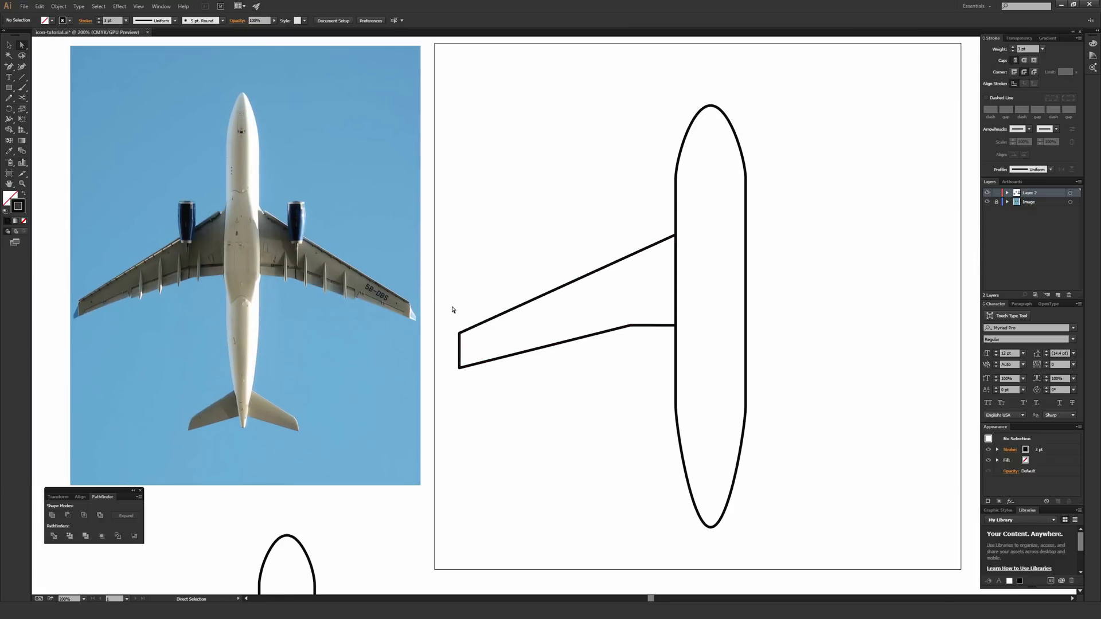
pyautogui.moveTo(459, 332); pyautogui.dragTo(459, 344)
# - Nudge the whole wing straight up along the side of the fuselage
pyautogui.press('v')
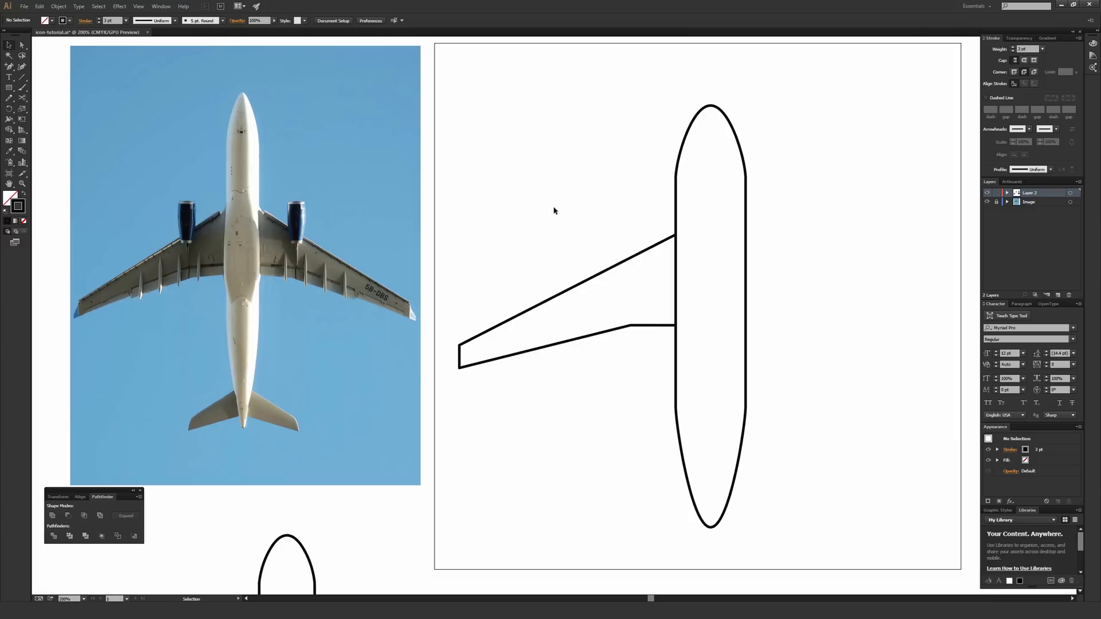
pyautogui.moveTo(518, 204); pyautogui.dragTo(605, 376)
pyautogui.press('Up')
pyautogui.press('Up')
pyautogui.press('Up')
pyautogui.press('Up')
pyautogui.press('Up')
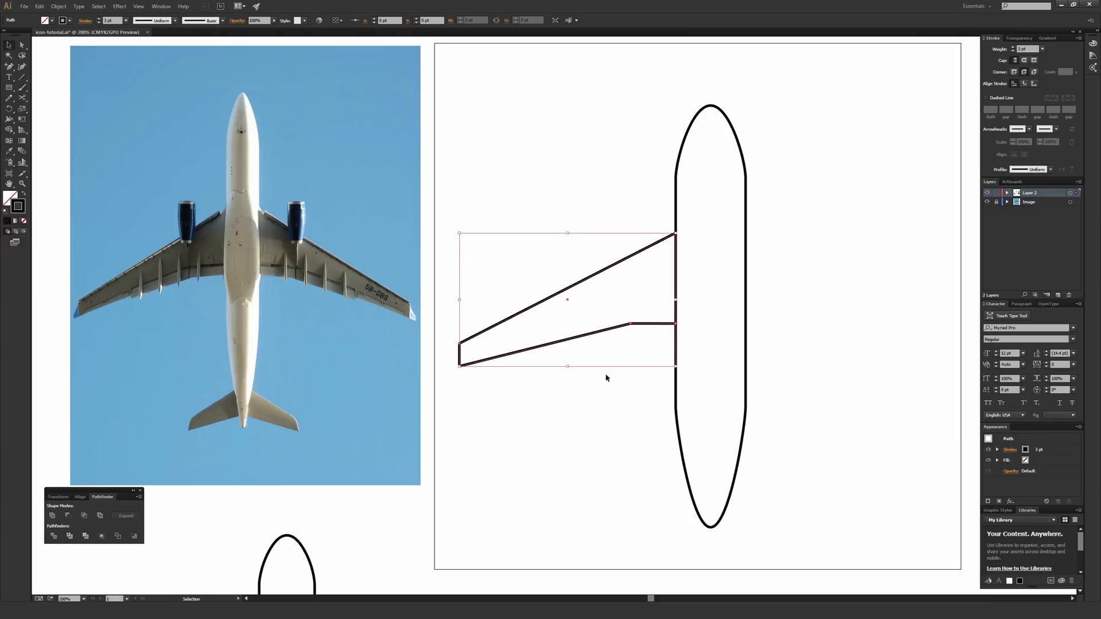
pyautogui.press('Up')
pyautogui.press('Up')
pyautogui.click(612, 398)
# - Move the kink point on the wing's trailing edge slightly outward to lengthen the horizontal inner section
pyautogui.press('a')
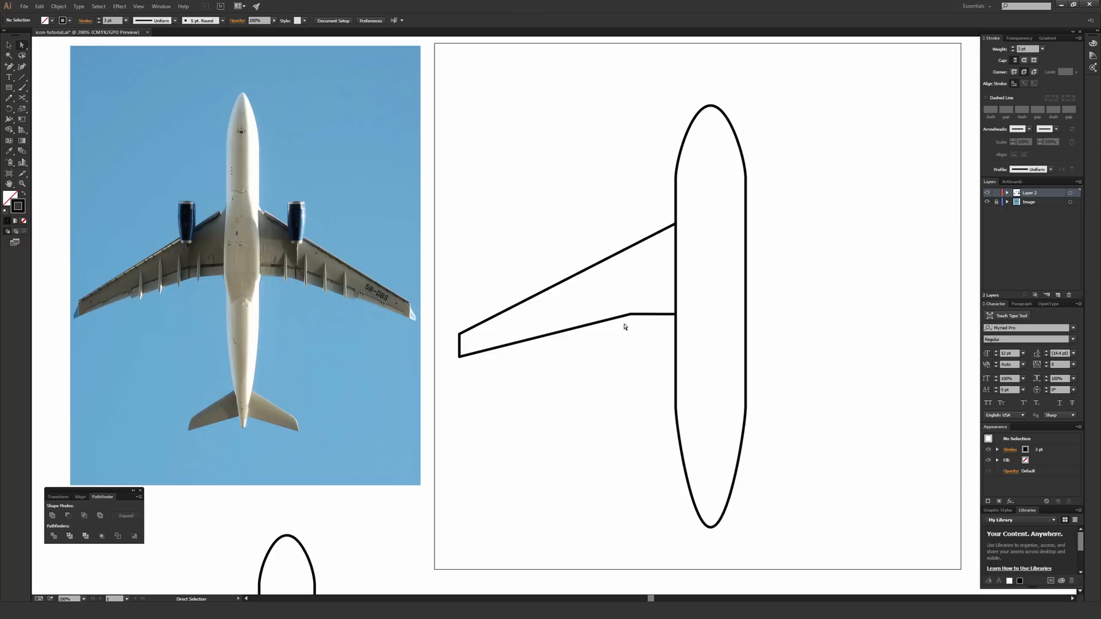
pyautogui.moveTo(631, 315); pyautogui.dragTo(622, 315)
pyautogui.click(610, 361)
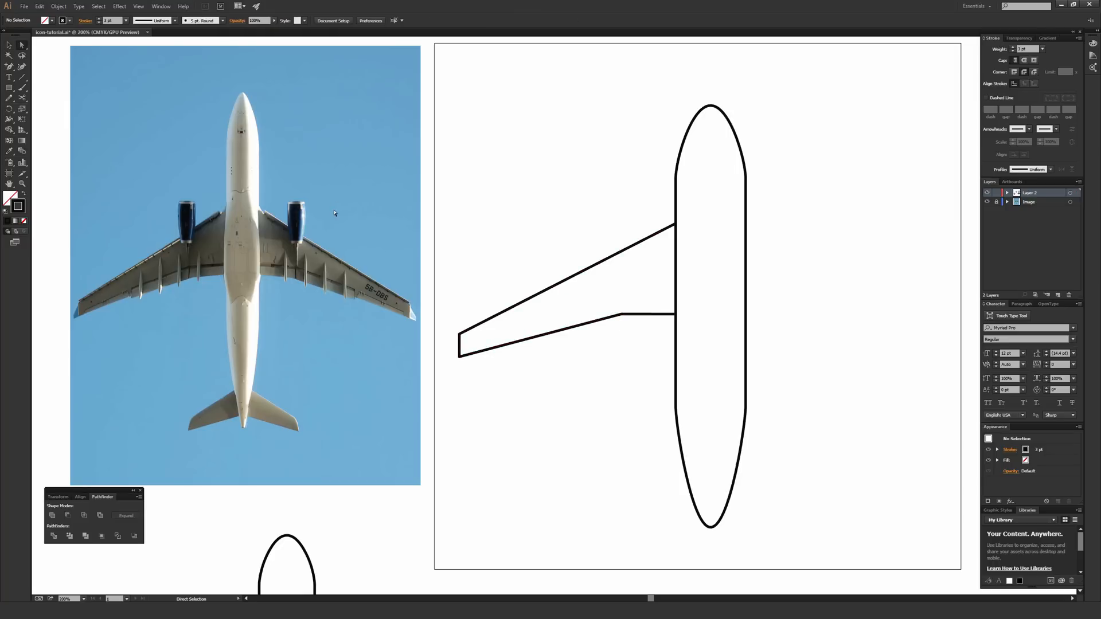
# - Lower the wingtip's upper corner slightly more to make the tip thinner
pyautogui.hotkey('ctrl', '-')
pyautogui.hotkey('ctrl', '-')
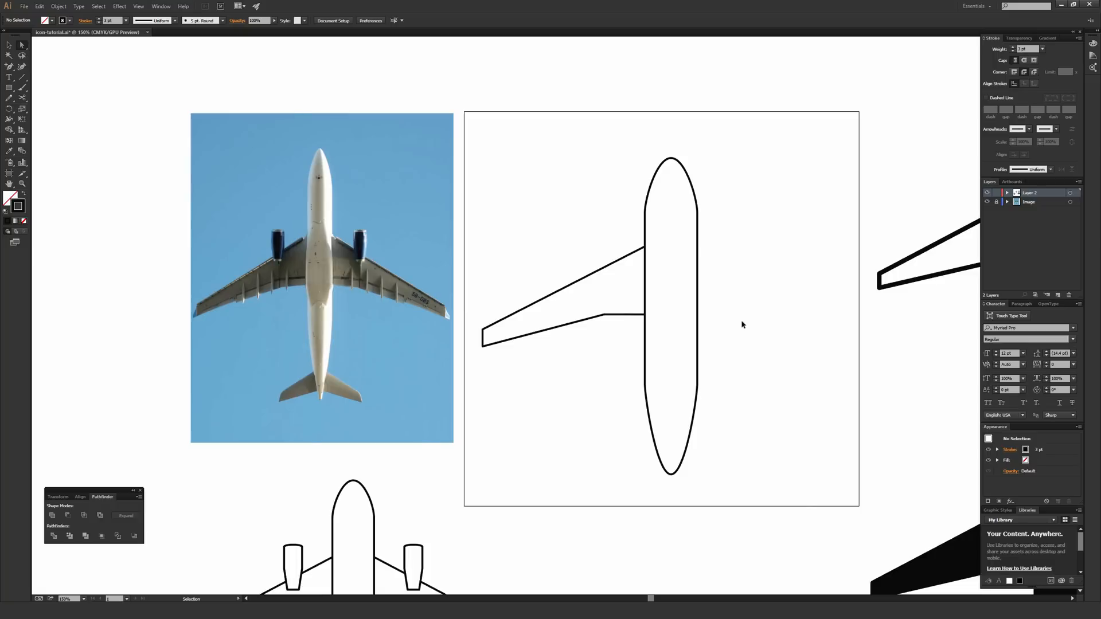
pyautogui.hotkey('ctrl', '+')
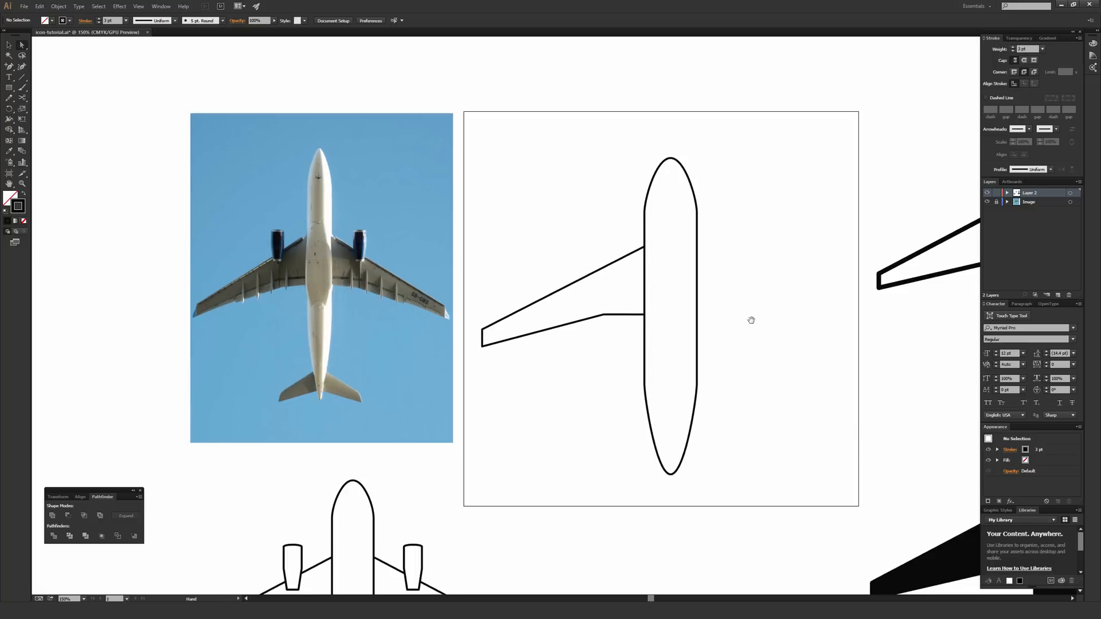
pyautogui.moveTo(752, 320); pyautogui.dragTo(694, 343)
pyautogui.moveTo(421, 339); pyautogui.dragTo(431, 356)
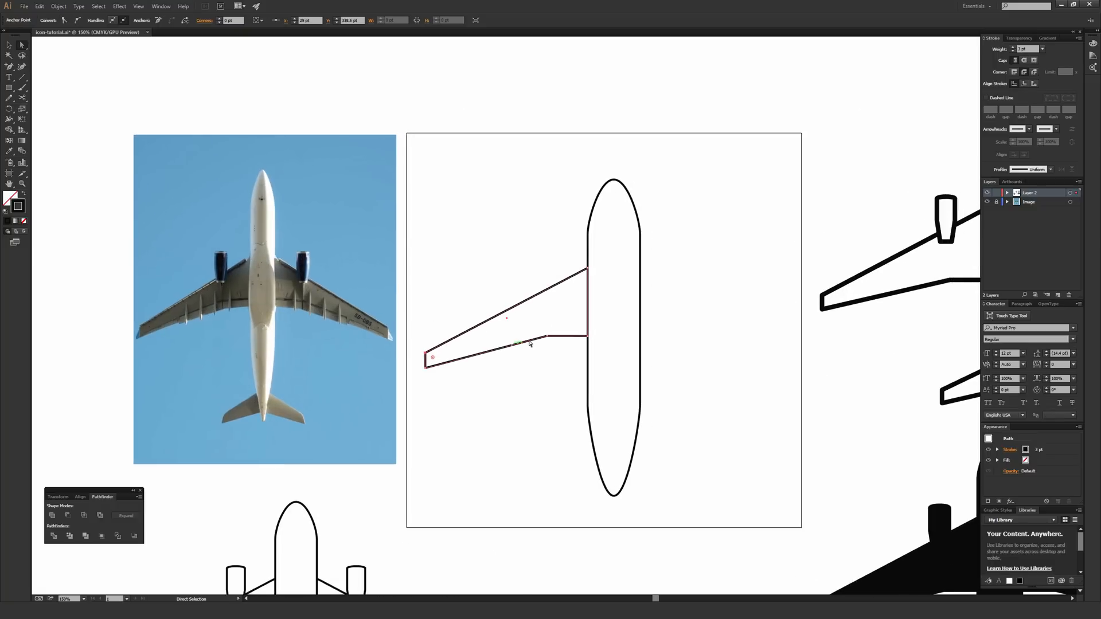
# - Nudge the kink point on the wing's trailing edge toward the fuselage to shorten the horizontal inner section
pyautogui.moveTo(533, 325); pyautogui.dragTo(556, 345)
pyautogui.press('Right')
pyautogui.press('Right')
pyautogui.press('Right')
pyautogui.press('Right')
pyautogui.press('Right')
pyautogui.press('Right')
pyautogui.press('Right')
pyautogui.press('Right')
pyautogui.press('Right')
pyautogui.press('Right')
pyautogui.press('Right')
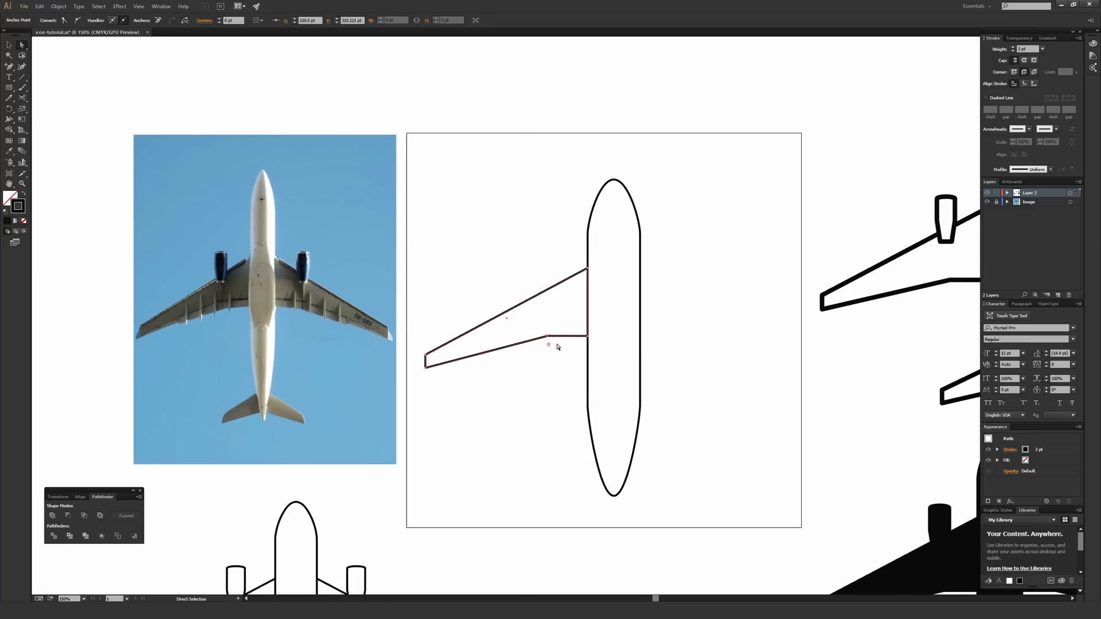
pyautogui.click(548, 313)
pyautogui.moveTo(542, 319); pyautogui.dragTo(564, 349)
pyautogui.press('Left')
pyautogui.press('Left')
pyautogui.click(558, 318)
pyautogui.press('v')
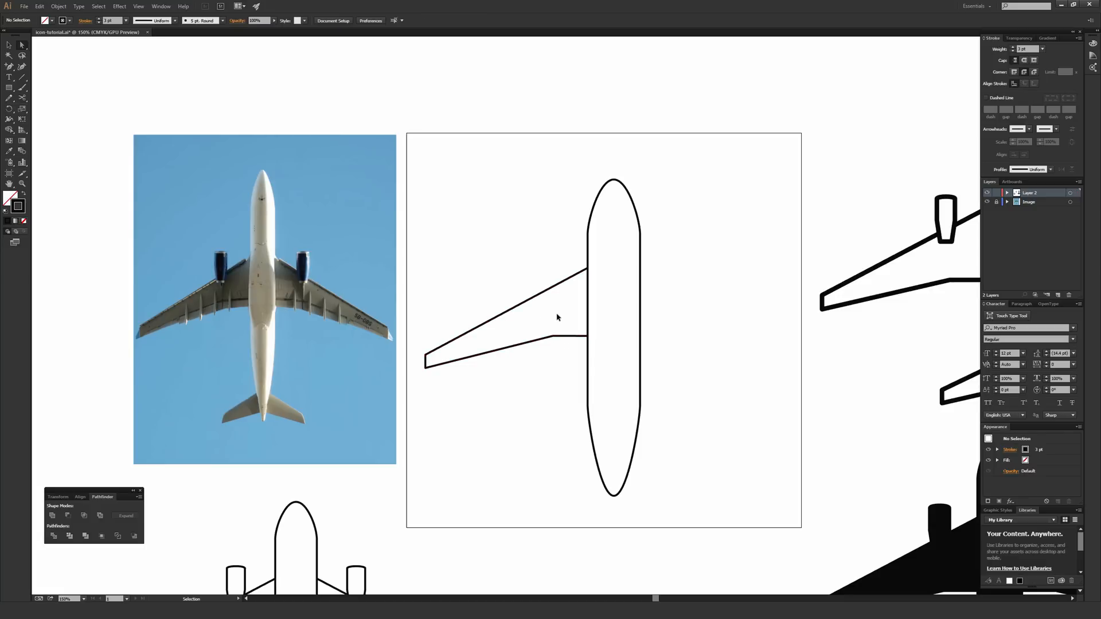
# - Draw a rectangle beside the rear fuselage and lower its outer upper corner to make a tapered tailplane
pyautogui.scroll(1, 556, 317)
pyautogui.press('a')
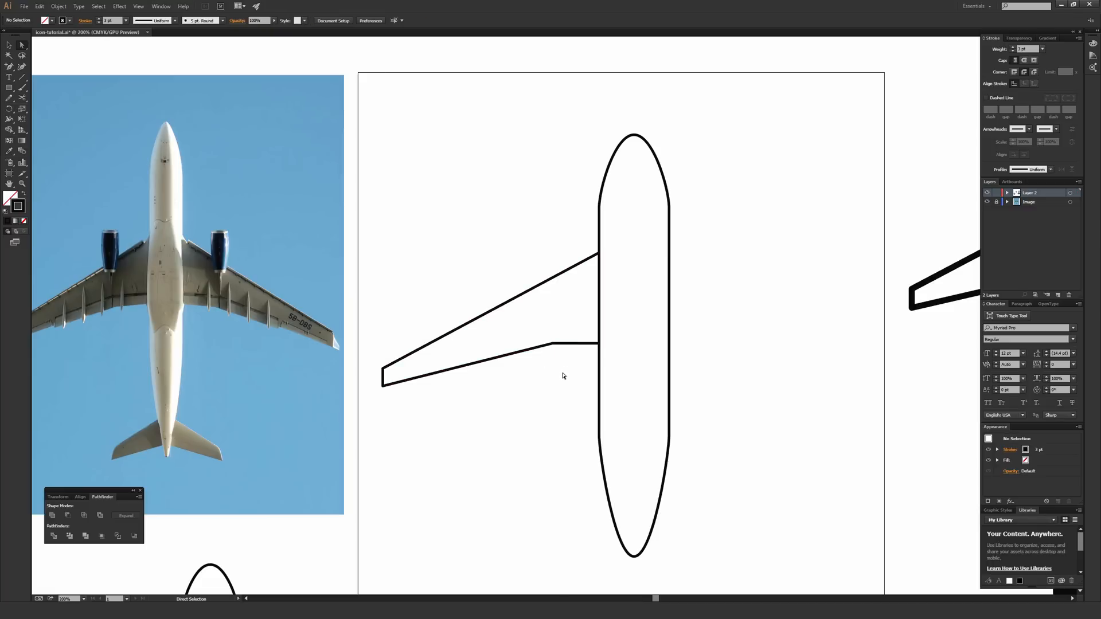
pyautogui.press('space')
pyautogui.moveTo(531, 334)
pyautogui.mouseDown()
pyautogui.moveTo(538, 302)
pyautogui.moveTo(602, 260)
pyautogui.mouseUp()
pyautogui.moveTo(628, 341); pyautogui.dragTo(606, 303)
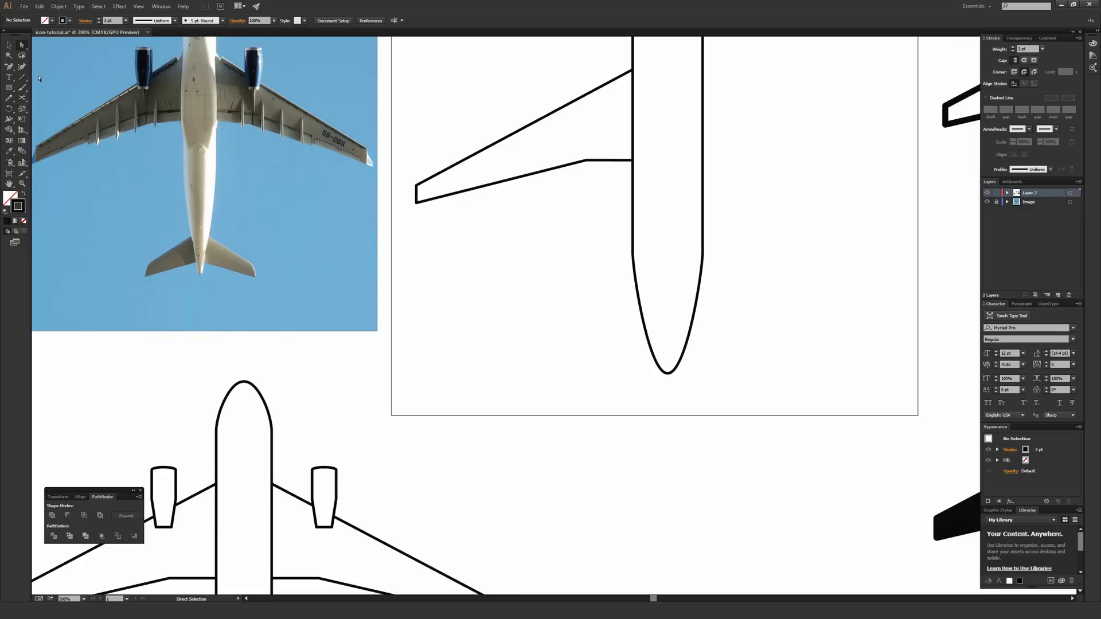
pyautogui.click(9, 90)
pyautogui.moveTo(643, 317)
pyautogui.mouseDown()
pyautogui.moveTo(578, 363)
pyautogui.moveTo(564, 355)
pyautogui.mouseUp()
pyautogui.press('a')
pyautogui.click(560, 292)
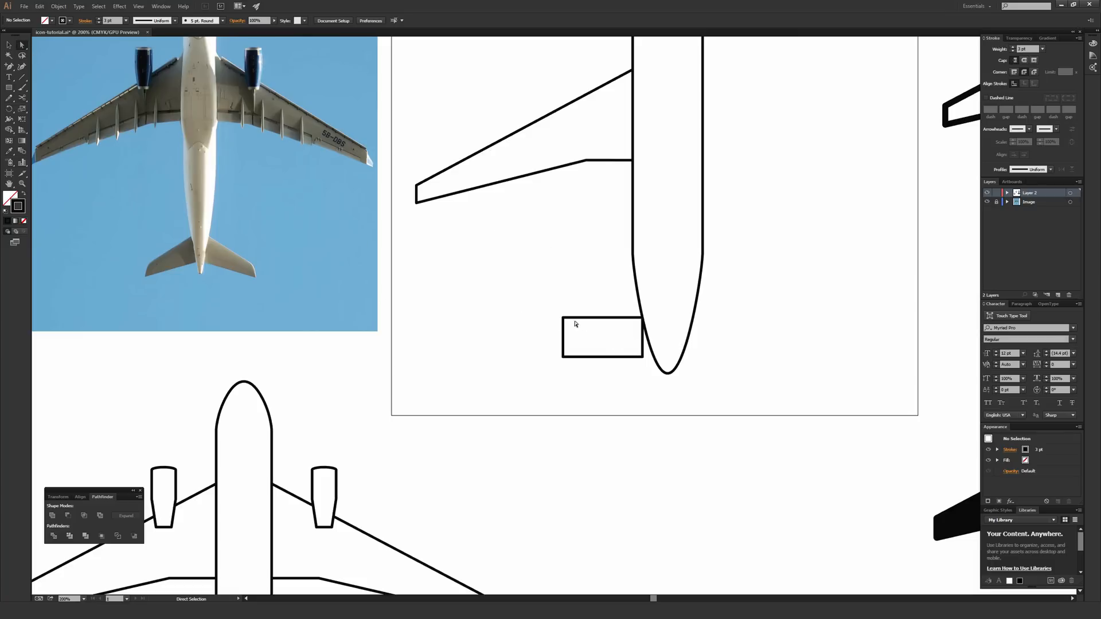
pyautogui.moveTo(562, 318); pyautogui.dragTo(564, 338)
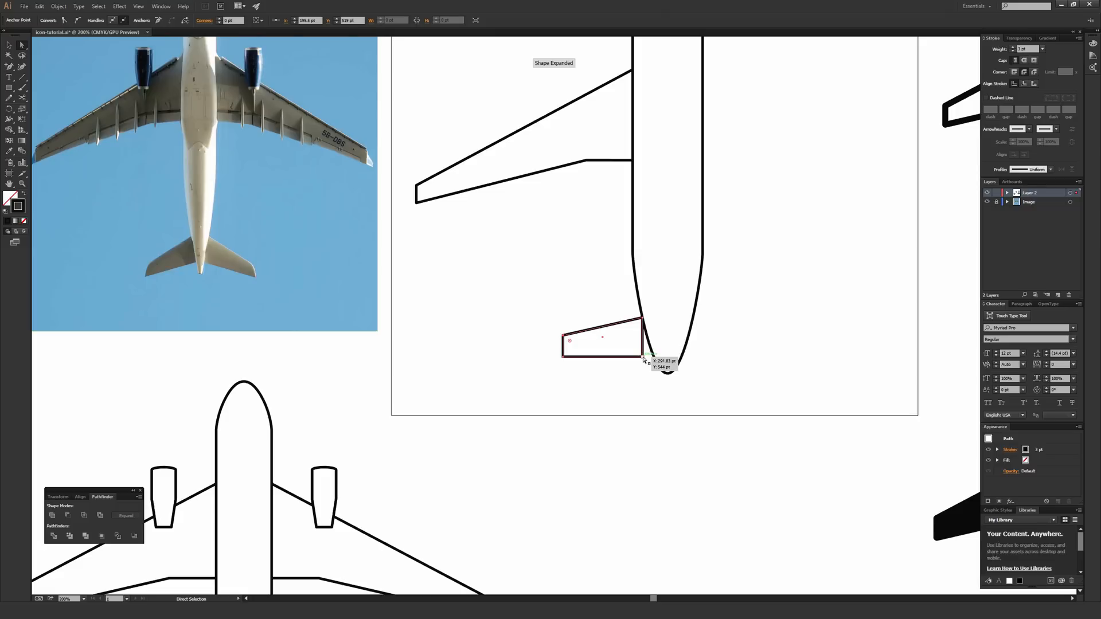
pyautogui.click(656, 380)
# - Cut the tailplane's inner vertical edge with the Scissors tool and delete that edge
pyautogui.press('v')
pyautogui.hotkey('ctrl', '+')
pyautogui.moveTo(662, 382); pyautogui.dragTo(493, 348)
pyautogui.press('c')
pyautogui.hotkey('ctrl', '+')
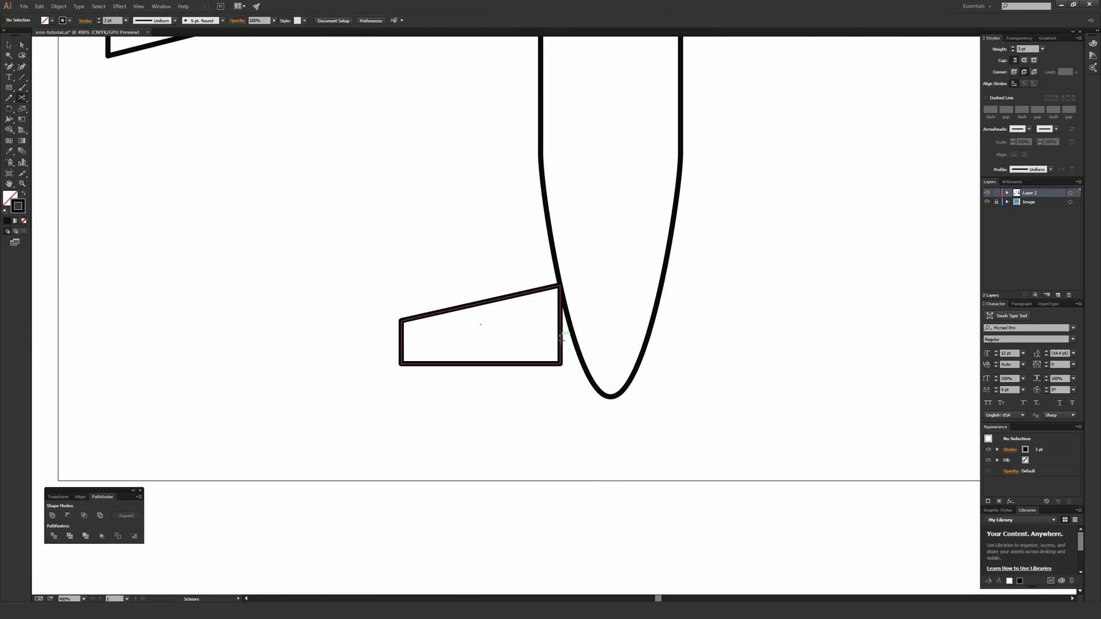
pyautogui.click(560, 333)
pyautogui.press('a')
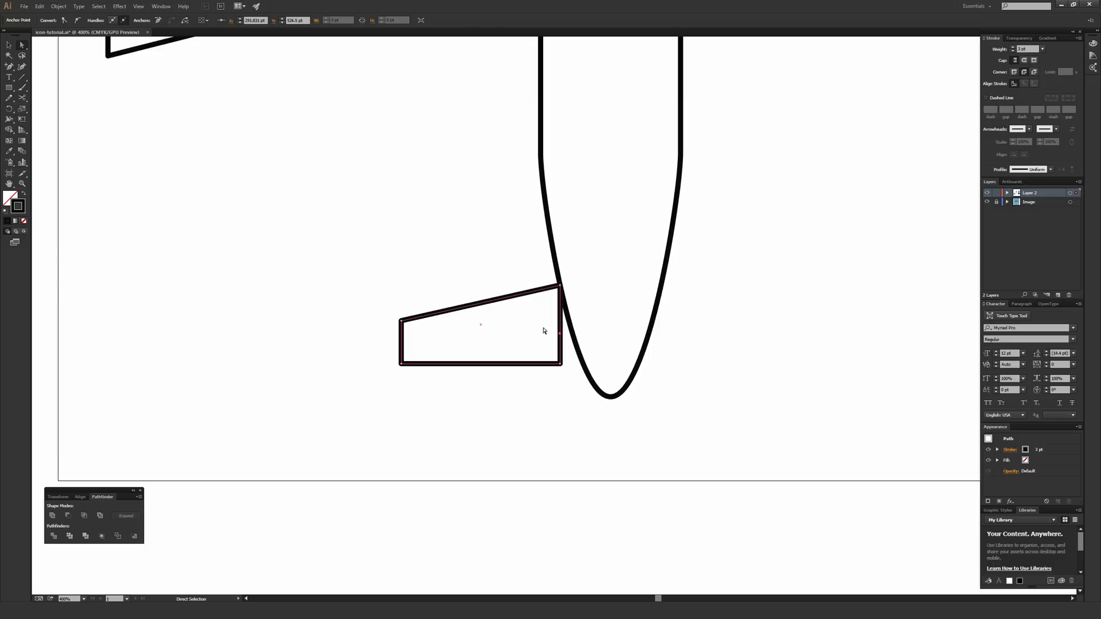
pyautogui.click(539, 400)
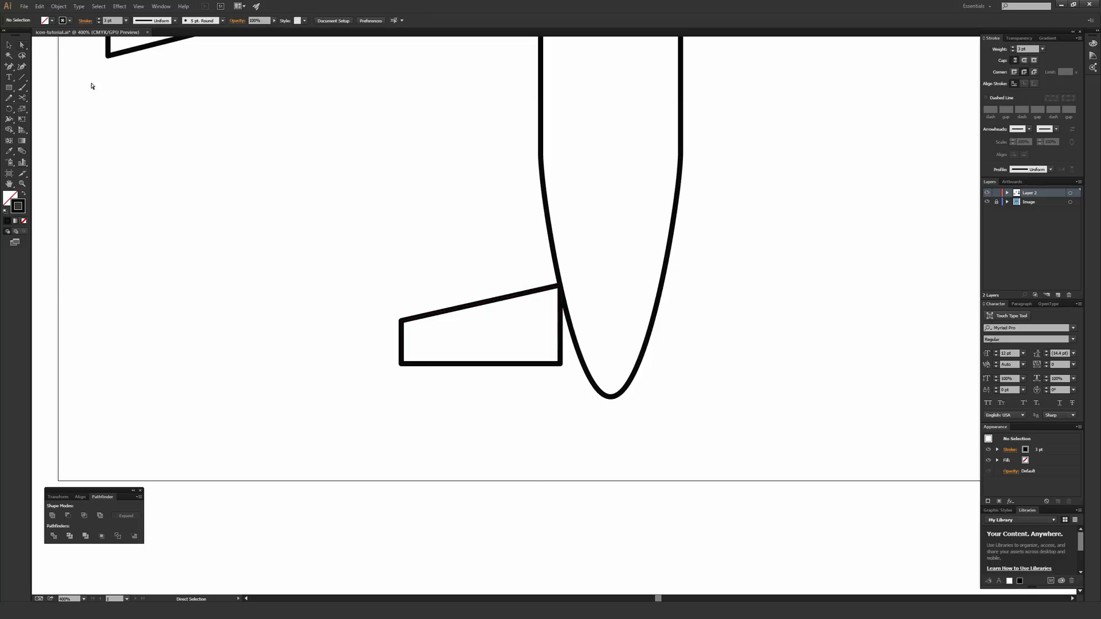
pyautogui.click(559, 346)
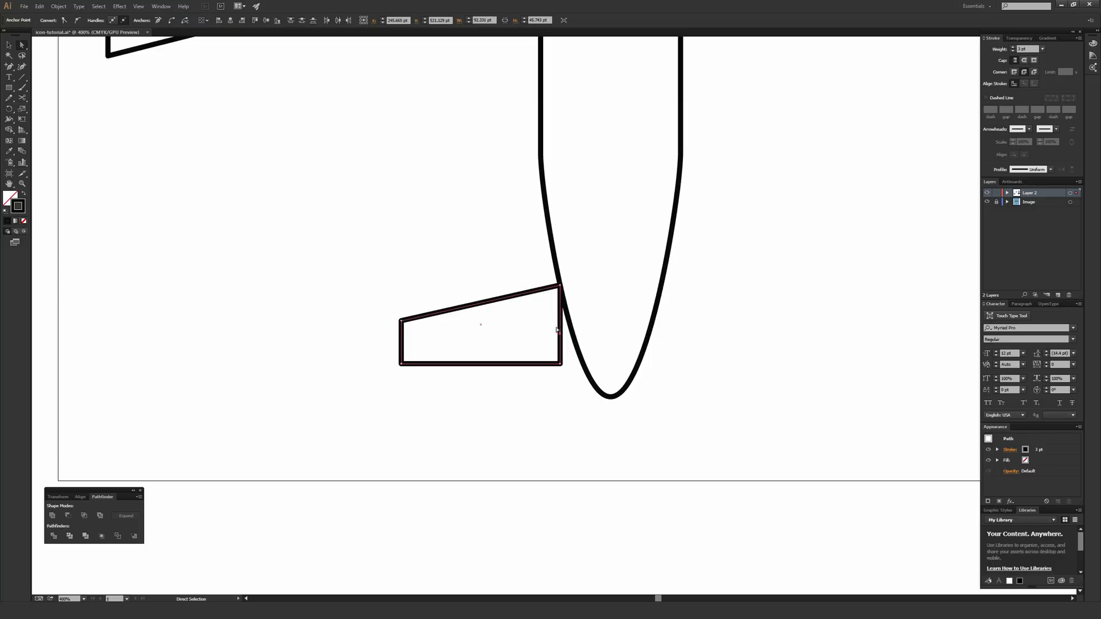
pyautogui.press('Delete')
pyautogui.click(476, 246)
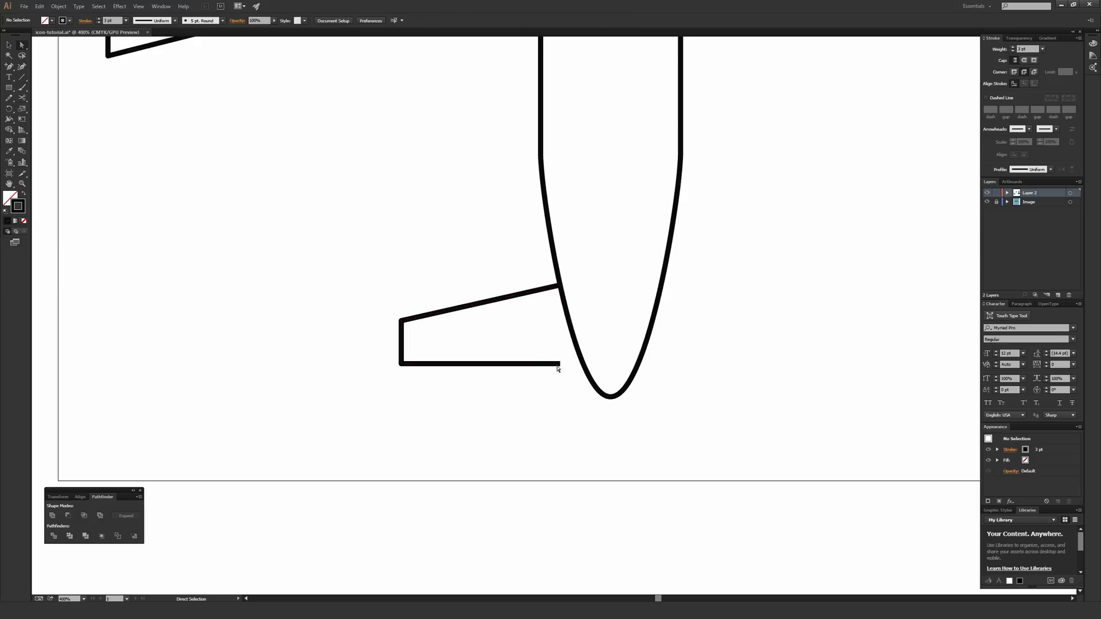
# - Extend the tailplane's lower edge horizontally until it meets the fuselage outline
pyautogui.moveTo(560, 366); pyautogui.dragTo(584, 366)
pyautogui.hotkey('ctrl', '-')
pyautogui.hotkey('ctrl', '-')
pyautogui.moveTo(623, 287); pyautogui.dragTo(645, 336)
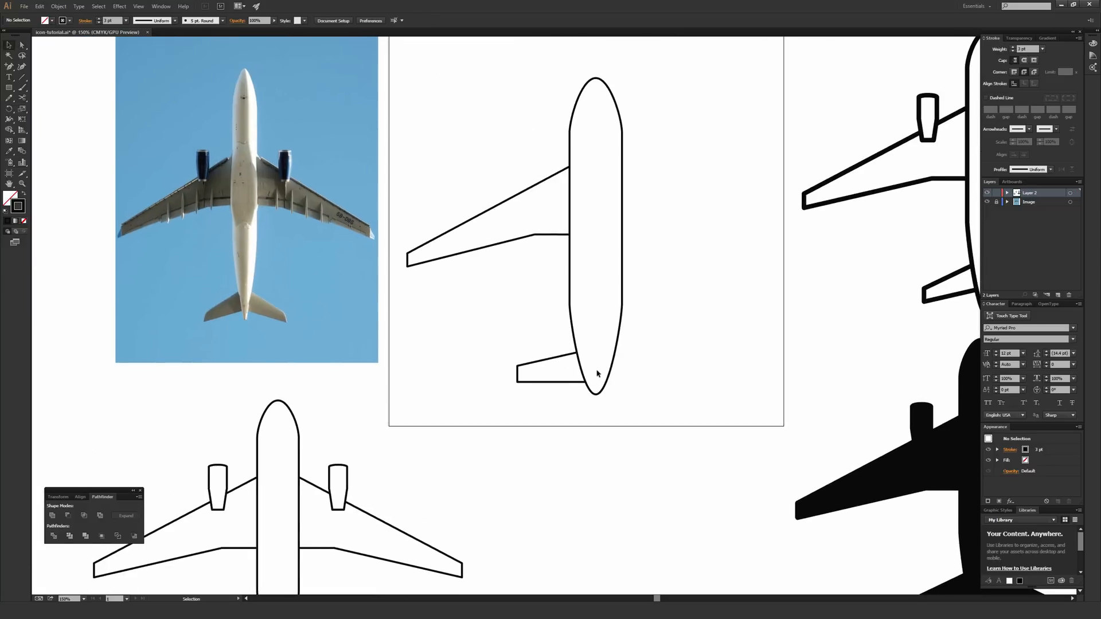
# - Move the tailplane's two inner endpoints up along the fuselage outline so both edges slope backward toward the tip
pyautogui.press('a')
pyautogui.click(585, 383)
pyautogui.moveTo(585, 383); pyautogui.dragTo(547, 317)
pyautogui.click(583, 357)
pyautogui.hotkey('ctrl', '+')
pyautogui.hotkey('ctrl', '+')
pyautogui.click(505, 337)
pyautogui.click(493, 290)
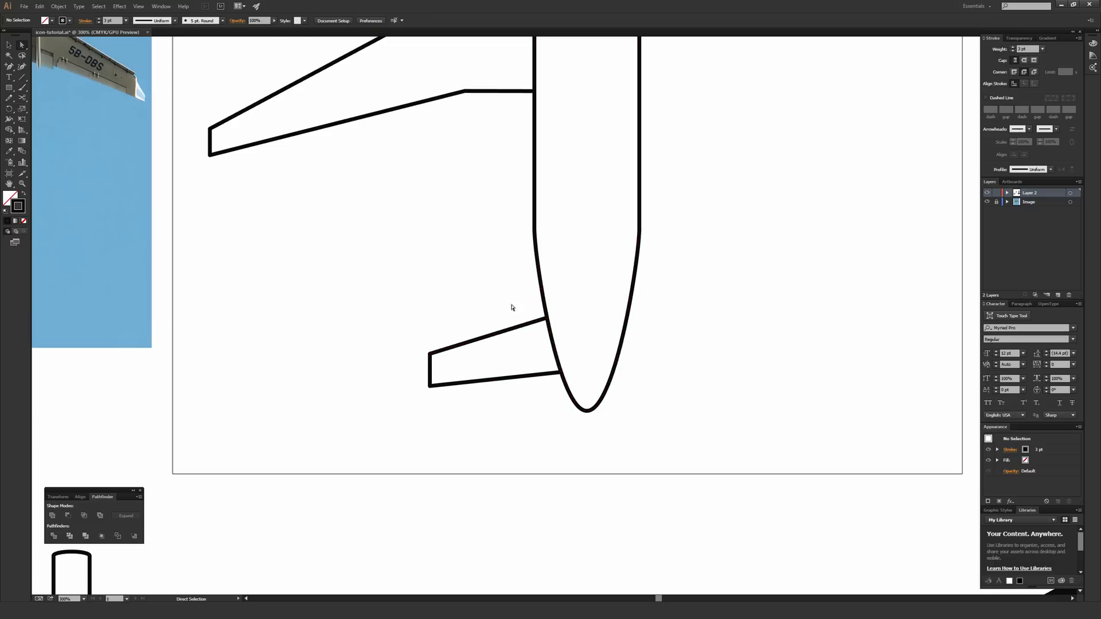
# - Narrow the tailplane's tip and nudge it slightly inward and down
pyautogui.hotkey('ctrl', '-')
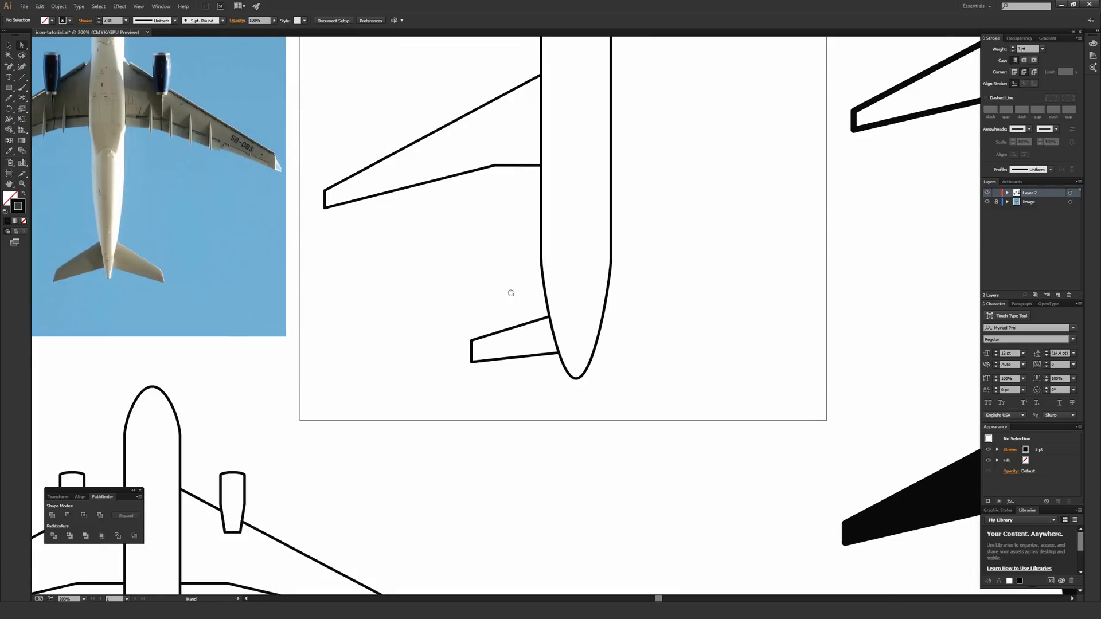
pyautogui.moveTo(501, 287); pyautogui.dragTo(533, 308)
pyautogui.moveTo(490, 338); pyautogui.dragTo(519, 388)
pyautogui.press('Right')
pyautogui.press('Right')
pyautogui.press('Right')
pyautogui.press('Right')
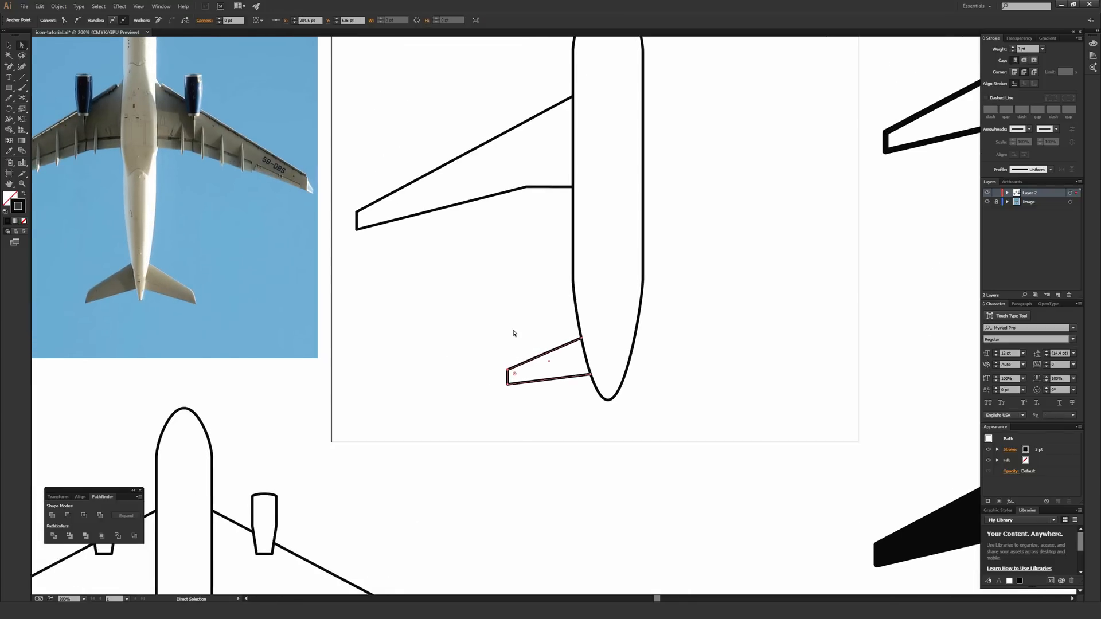
pyautogui.click(496, 369)
pyautogui.moveTo(484, 338); pyautogui.dragTo(527, 394)
pyautogui.press('Right')
pyautogui.press('Down')
pyautogui.press('Down')
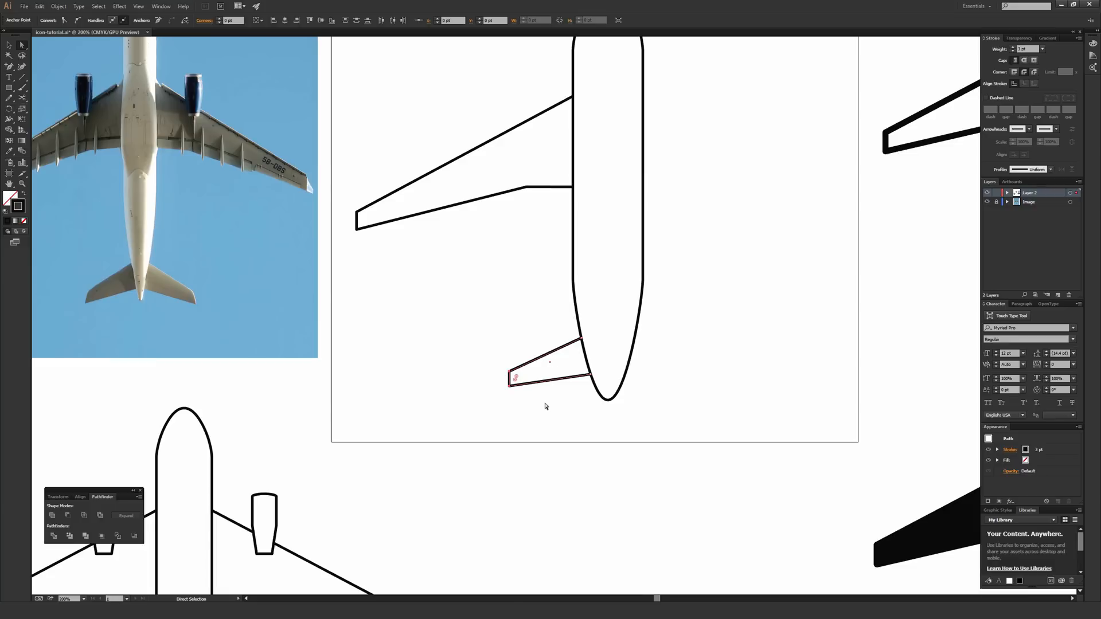
# - Shift the tailplane down along the rear fuselage and move its tip slightly inward and lower to increase the sweep
pyautogui.click(520, 338)
pyautogui.press('v')
pyautogui.moveTo(552, 352); pyautogui.dragTo(592, 385)
pyautogui.click(540, 344)
pyautogui.press('a')
pyautogui.click(536, 337)
pyautogui.moveTo(490, 364); pyautogui.dragTo(514, 409)
pyautogui.moveTo(507, 397); pyautogui.dragTo(521, 397)
pyautogui.click(476, 349)
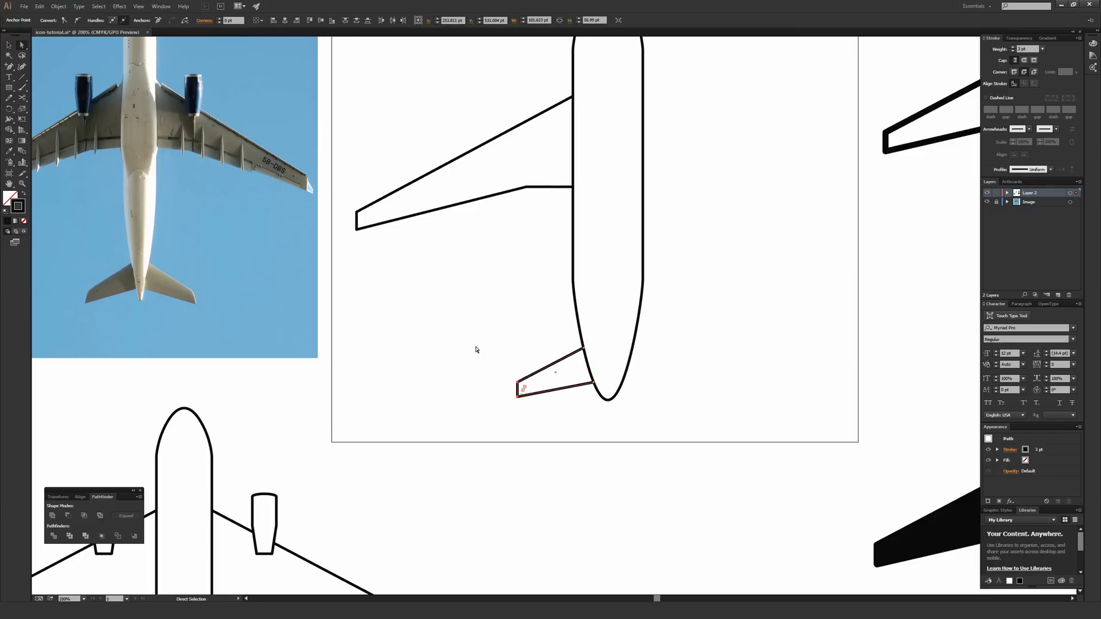
# - Compare the proportions of the drawn fuselage, wing and tailplane with the finished airplane icon and the reference photo
pyautogui.hotkey('ctrl', '-')
pyautogui.moveTo(537, 347); pyautogui.dragTo(534, 423)
pyautogui.moveTo(721, 391); pyautogui.dragTo(618, 381)
pyautogui.moveTo(582, 332); pyautogui.dragTo(513, 334)
pyautogui.press('space')
pyautogui.moveTo(538, 188); pyautogui.dragTo(606, 213)
pyautogui.moveTo(784, 148); pyautogui.dragTo(812, 174)
pyautogui.click(658, 193)
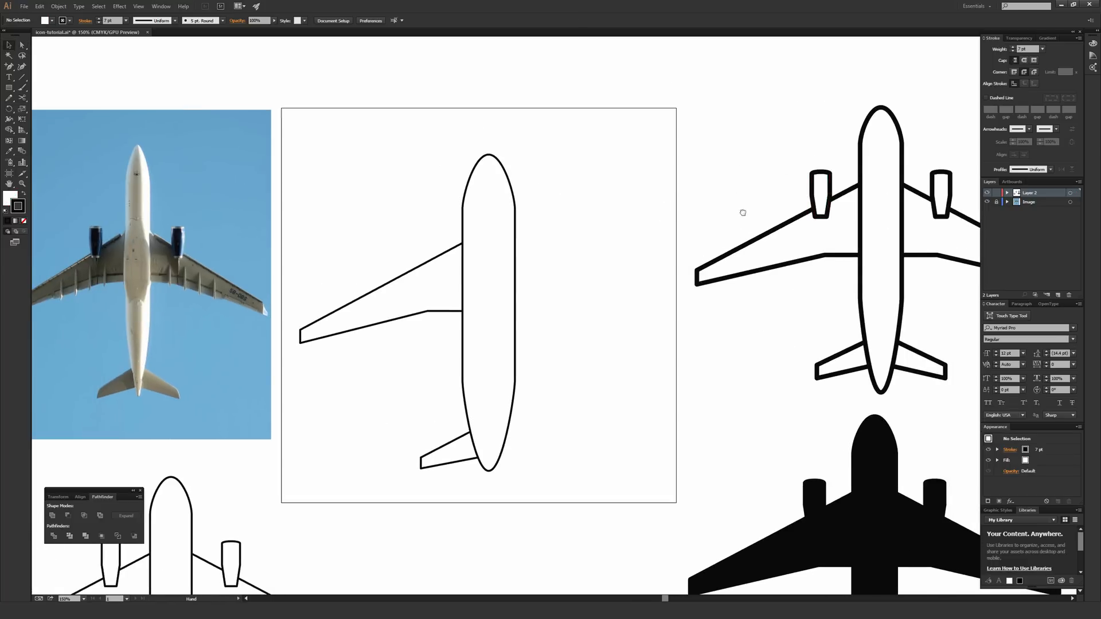
pyautogui.press('space')
pyautogui.moveTo(599, 248); pyautogui.dragTo(733, 229)
pyautogui.moveTo(475, 120); pyautogui.dragTo(608, 449)
pyautogui.moveTo(478, 175); pyautogui.dragTo(574, 388)
pyautogui.click(489, 202)
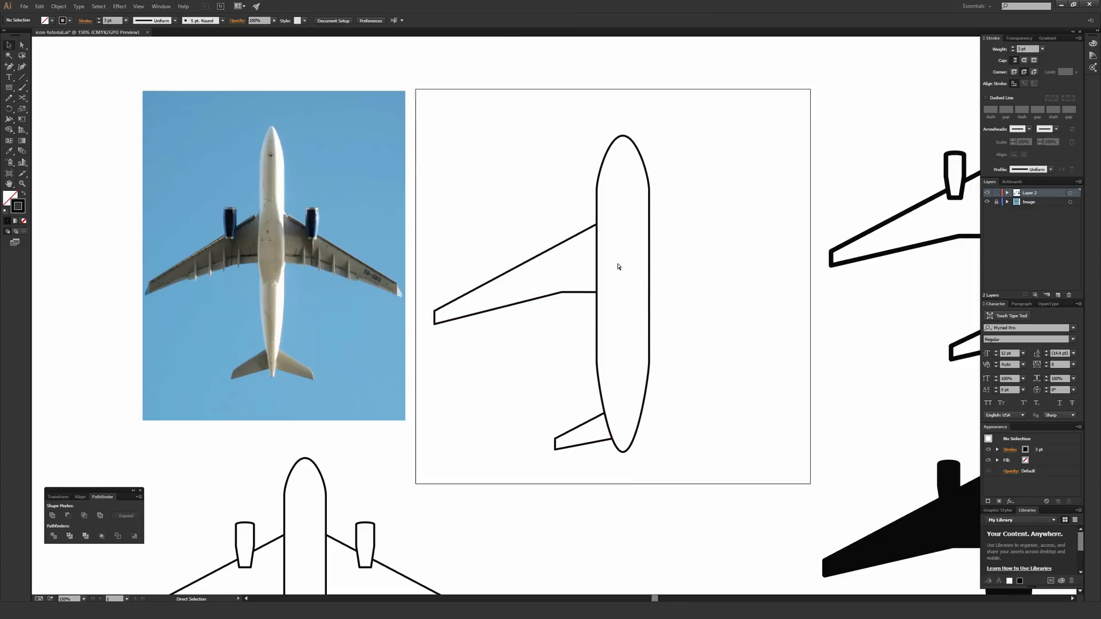
# - Draw one side of the engine above the wing as an open path about 43 pt tall, vertical above and slanting inward below
pyautogui.hotkey('ctrl', '+')
pyautogui.hotkey('ctrl', '+')
pyautogui.press('space')
pyautogui.moveTo(560, 244); pyautogui.dragTo(673, 351)
pyautogui.moveTo(724, 315); pyautogui.dragTo(807, 318)
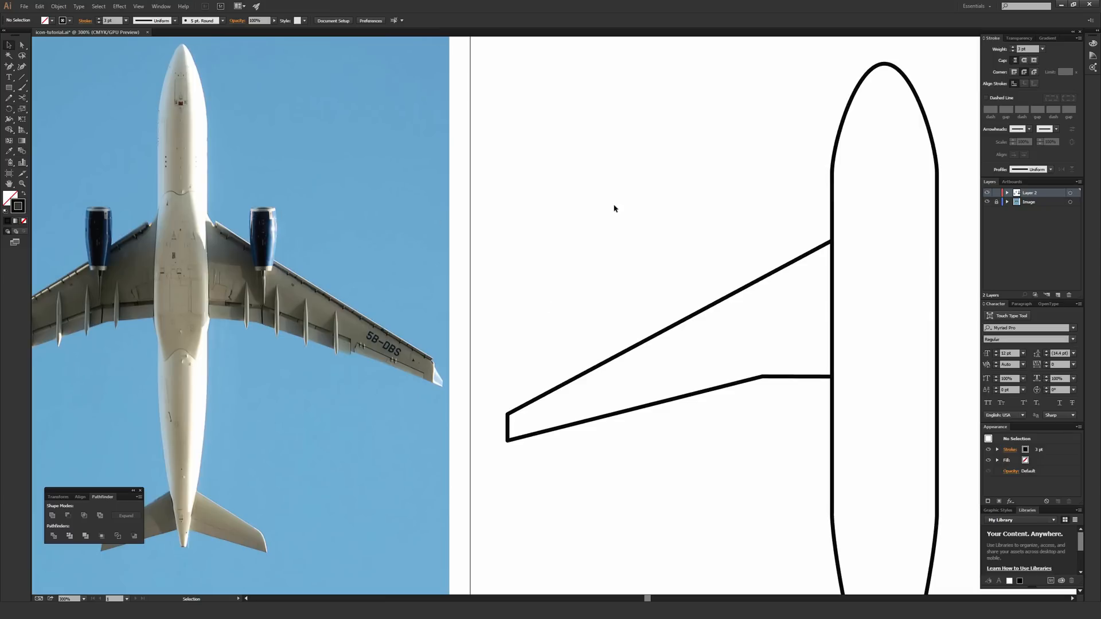
pyautogui.press('p')
pyautogui.click(676, 186)
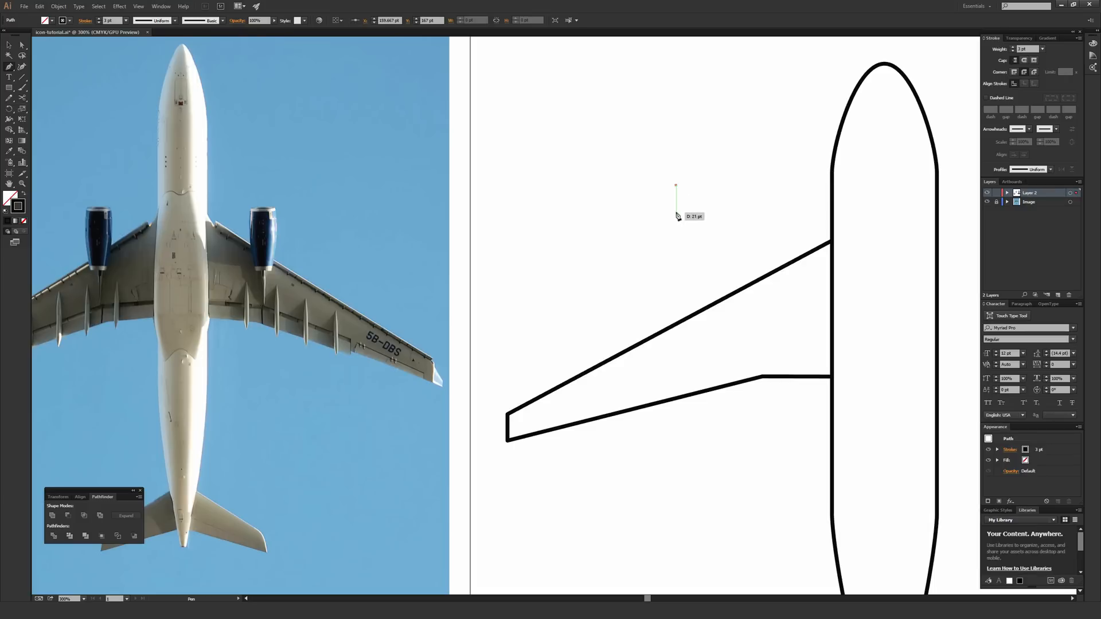
pyautogui.click(676, 213)
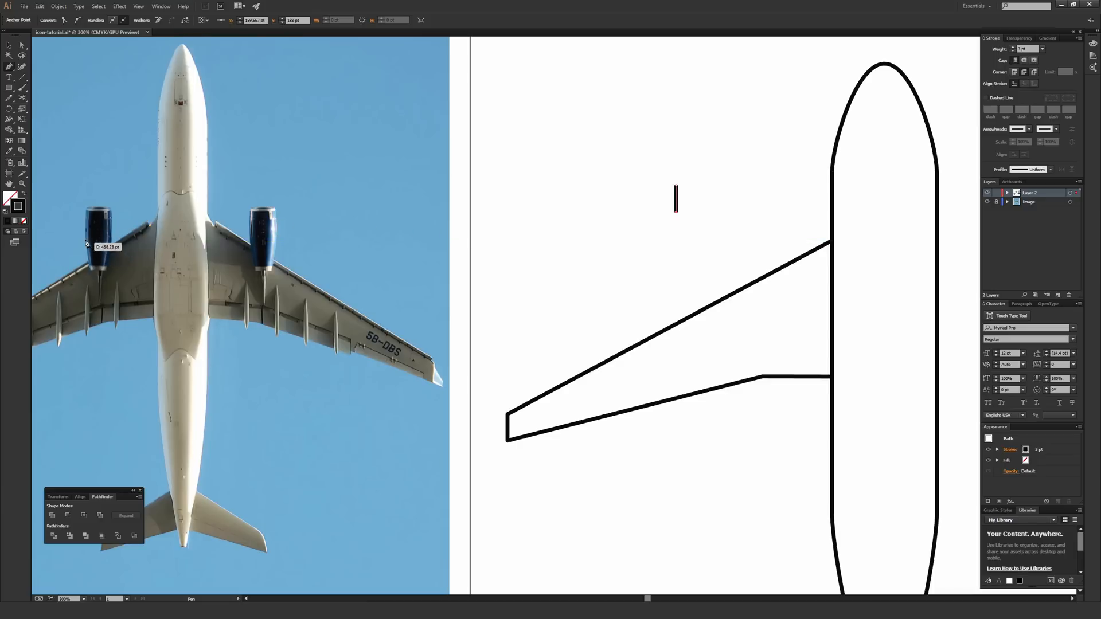
pyautogui.click(681, 242)
pyautogui.keyDown('ctrl'); pyautogui.click(720, 204); pyautogui.keyUp('ctrl')
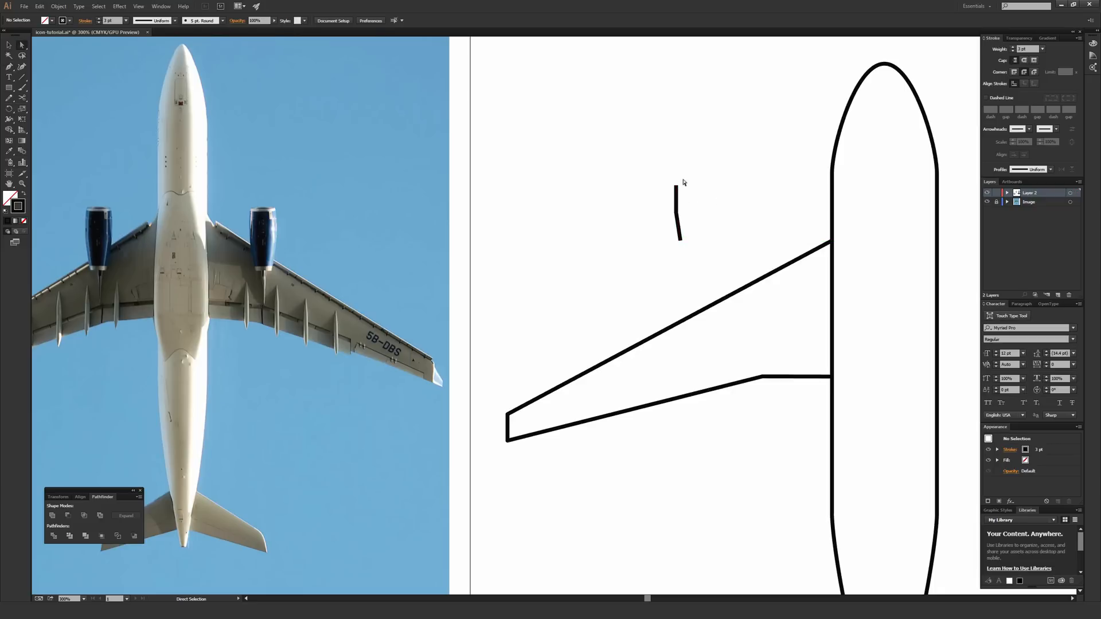
# - Duplicate the engine side path horizontally toward the fuselage and reflect the copy across the vertical axis
pyautogui.press('v')
pyautogui.click(675, 207)
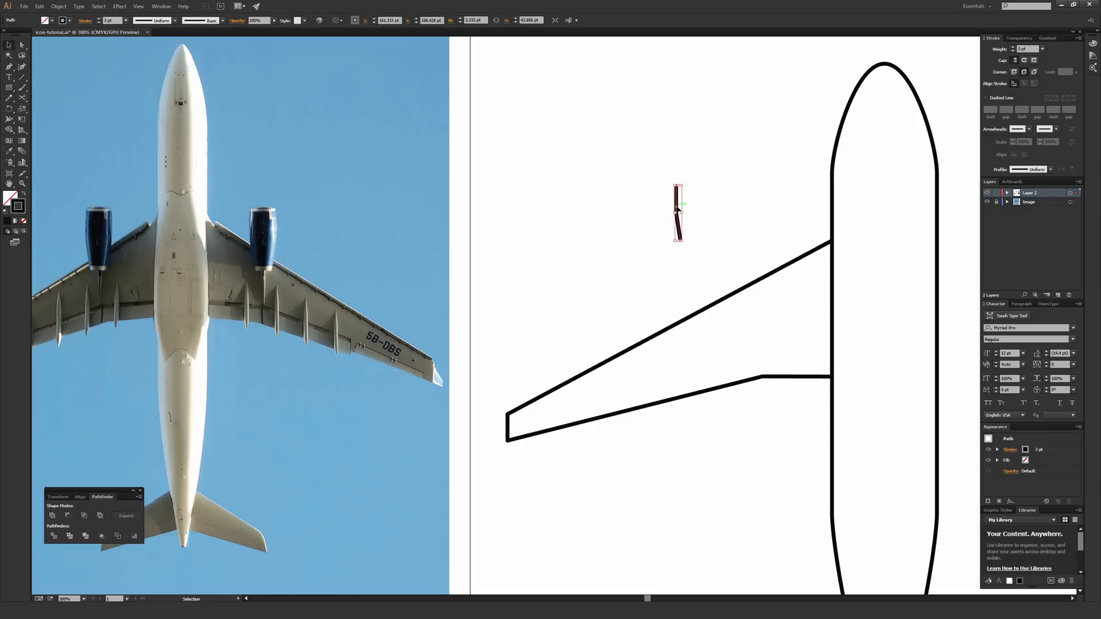
pyautogui.moveTo(680, 211); pyautogui.dragTo(721, 204)
pyautogui.moveTo(742, 167); pyautogui.dragTo(711, 215)
pyautogui.rightClick(703, 201)
pyautogui.moveTo(736, 317)
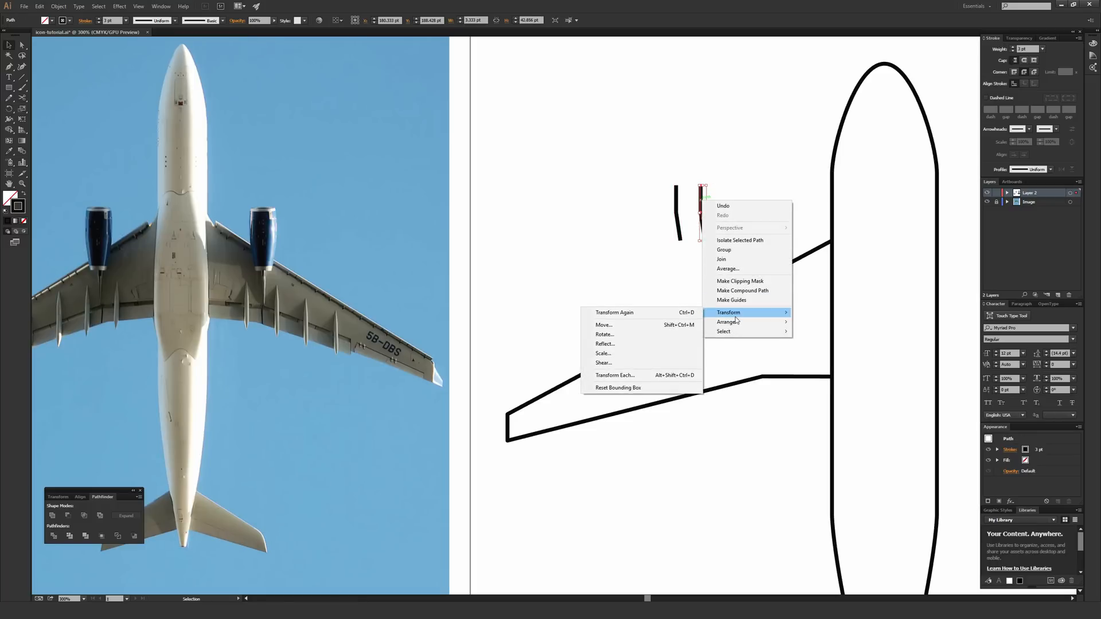
pyautogui.click(650, 344)
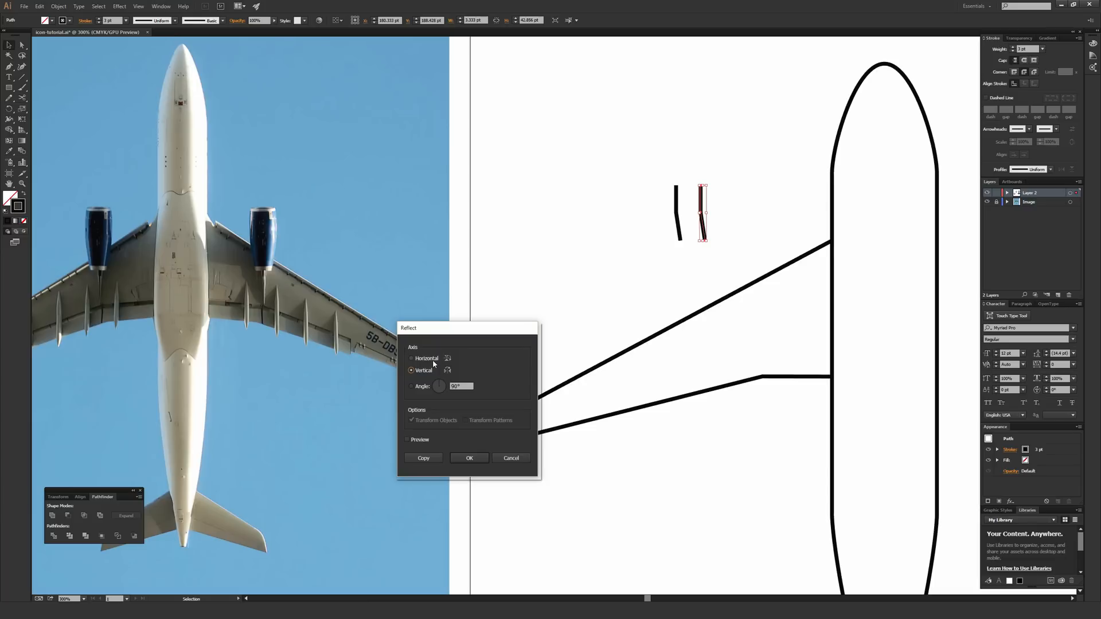
pyautogui.click(469, 457)
# - Nudge the mirrored side path toward the fuselage so the engine is about 23 pt wide
pyautogui.click(572, 270)
pyautogui.moveTo(737, 200); pyautogui.dragTo(692, 221)
pyautogui.press('Right')
pyautogui.click(743, 217)
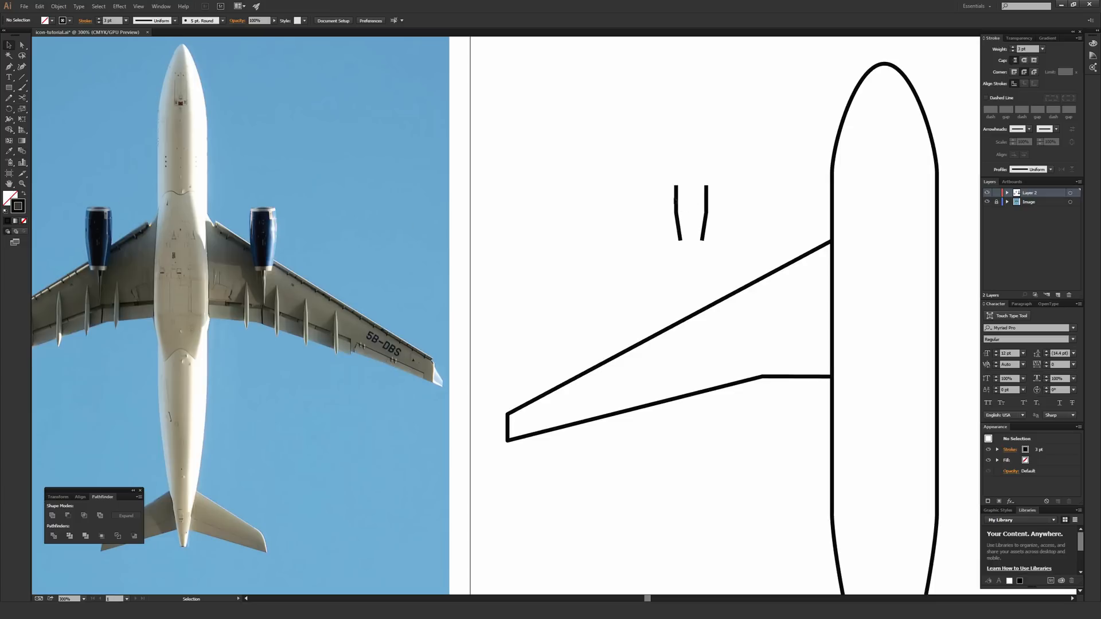
# - Join the upper endpoints and the lower endpoints of the two side paths to close the engine outline
pyautogui.press('a')
pyautogui.moveTo(594, 141); pyautogui.dragTo(739, 203)
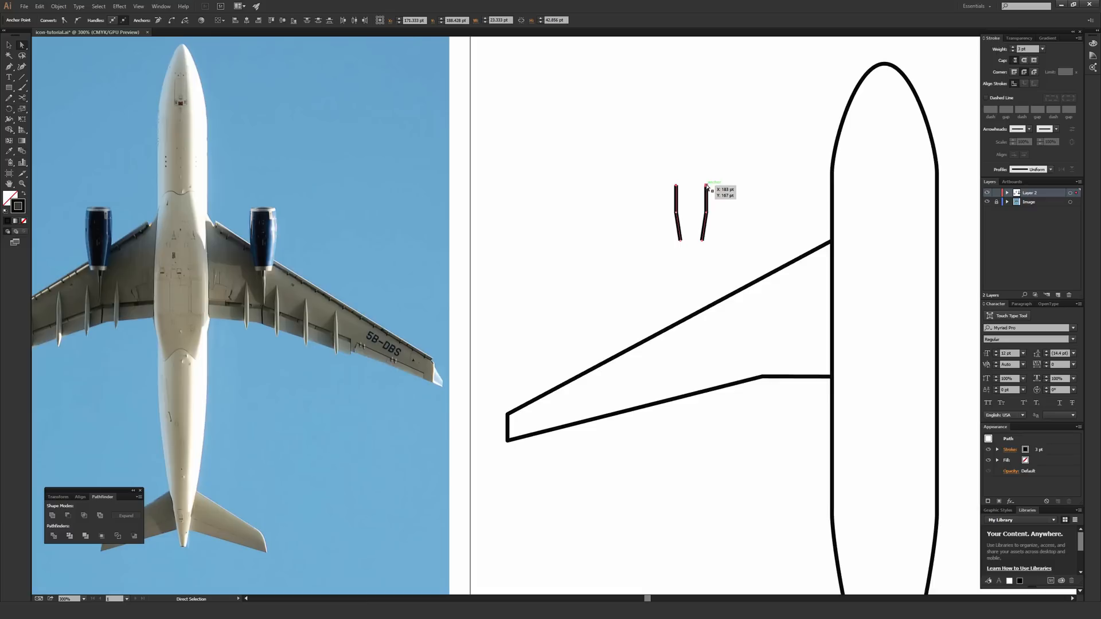
pyautogui.rightClick(707, 185)
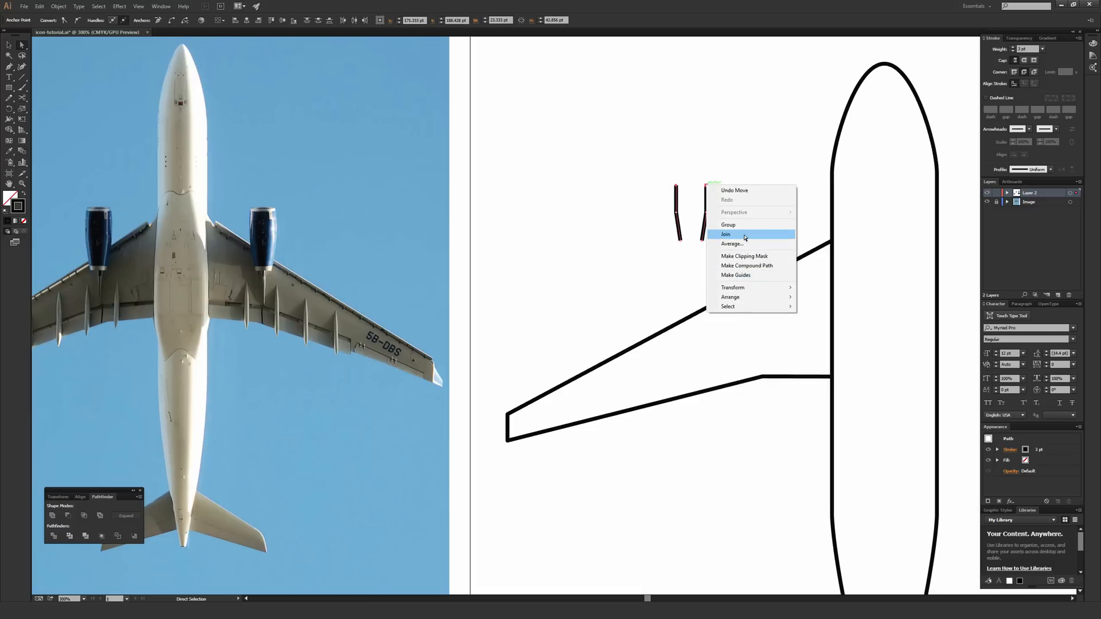
pyautogui.click(744, 237)
pyautogui.click(651, 269)
pyautogui.moveTo(650, 268); pyautogui.dragTo(724, 237)
pyautogui.rightClick(703, 240)
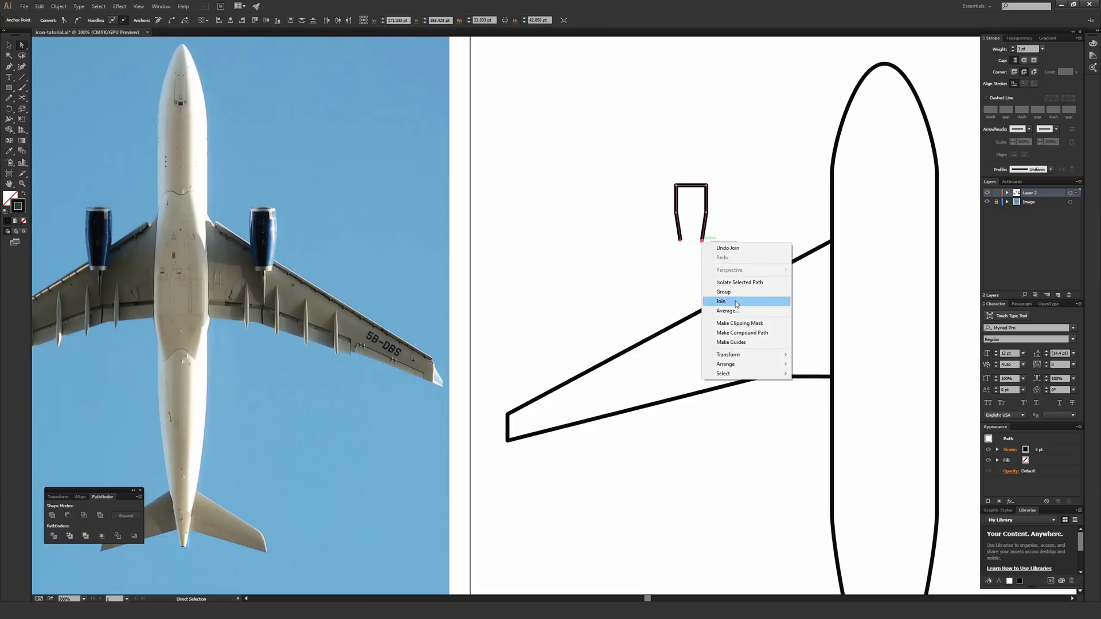
pyautogui.click(736, 303)
pyautogui.click(669, 255)
pyautogui.press('space')
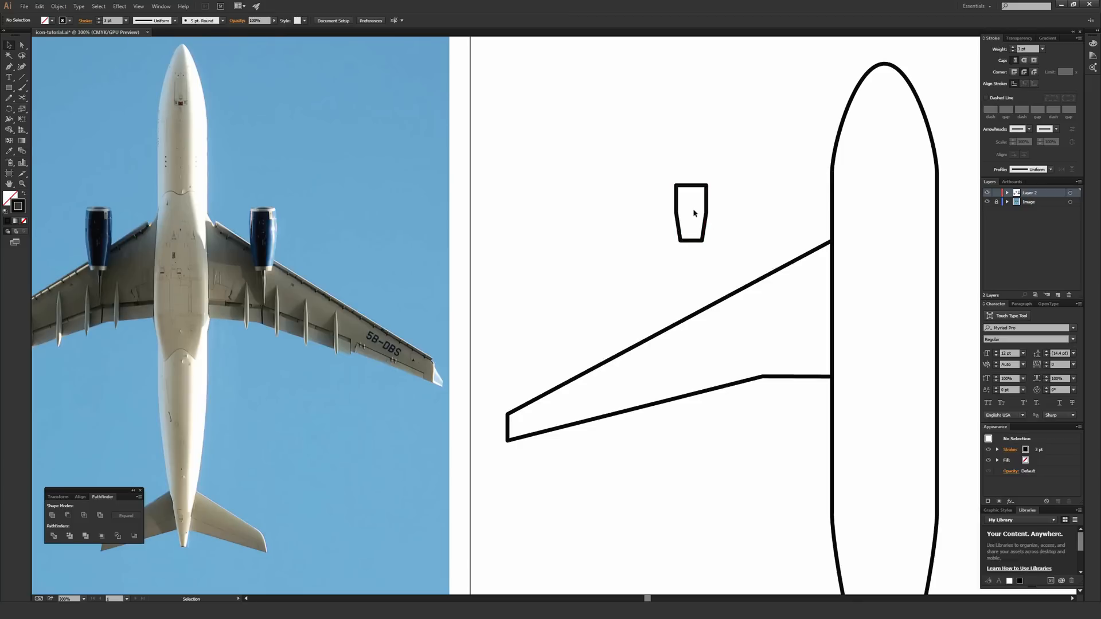
# - Stretch the engine downward to about 50 pt tall and place it across the wing's leading edge
pyautogui.moveTo(599, 113); pyautogui.dragTo(735, 257)
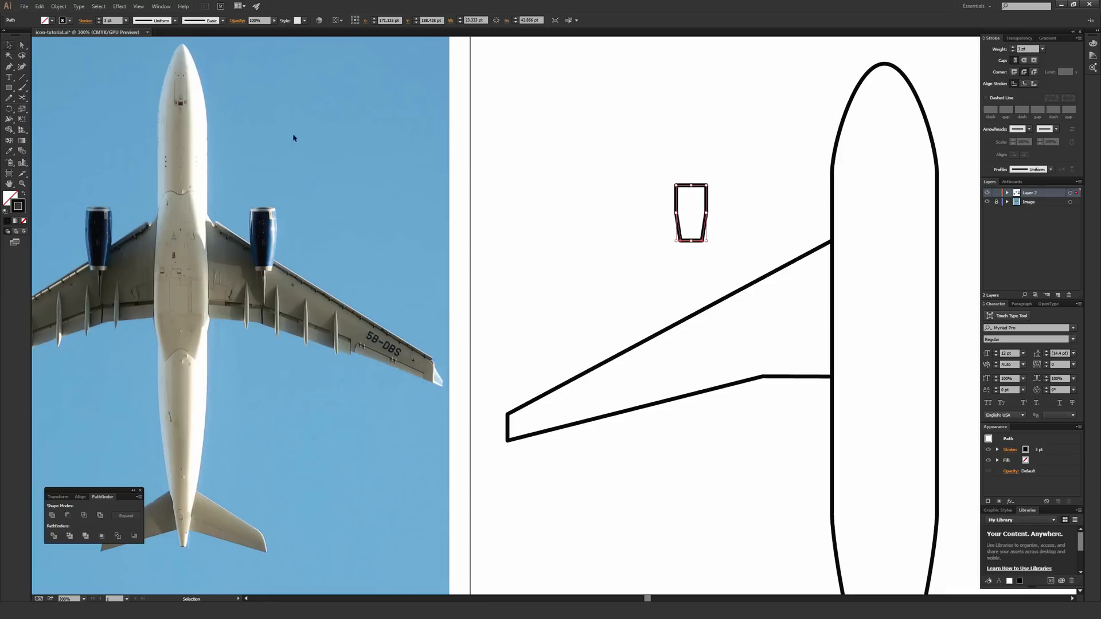
pyautogui.moveTo(691, 243); pyautogui.dragTo(692, 253)
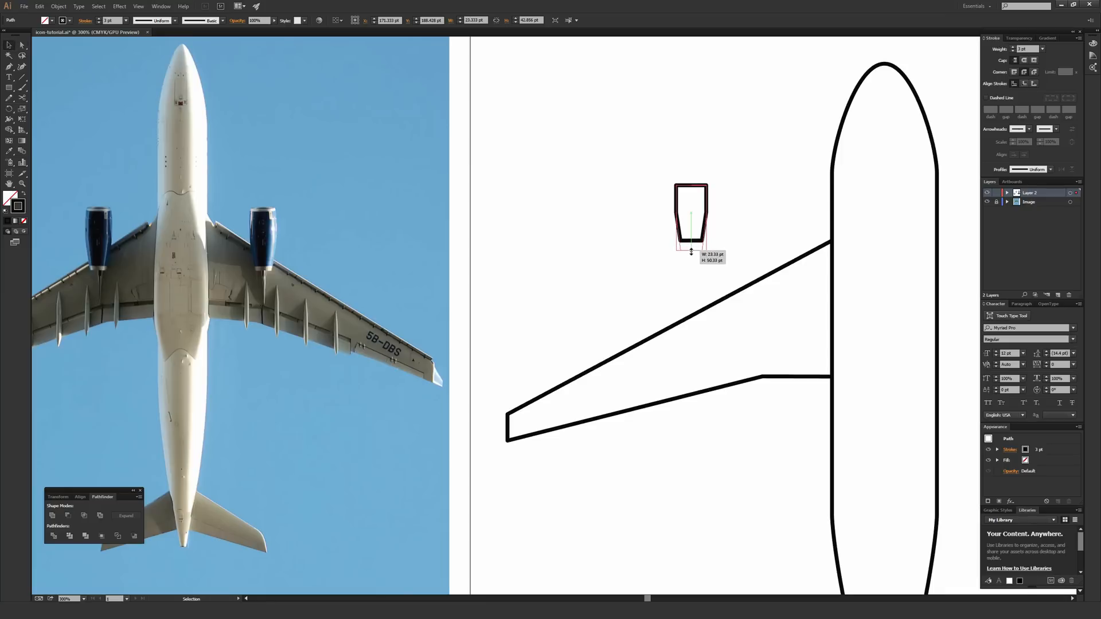
pyautogui.click(569, 254)
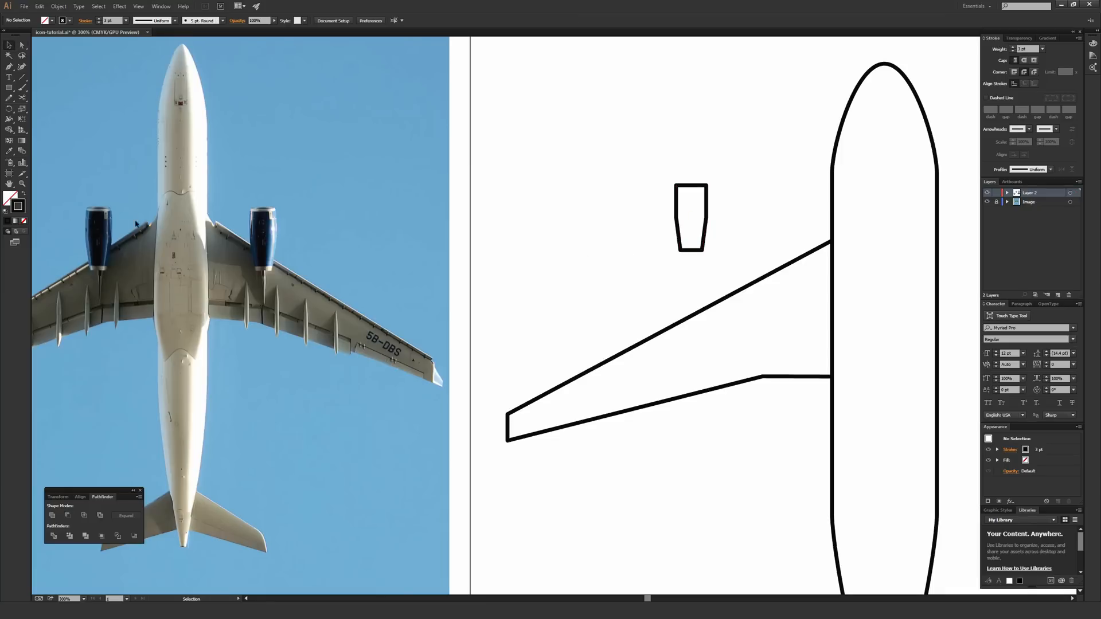
pyautogui.hscroll(2, 617, 232)
pyautogui.moveTo(638, 231); pyautogui.dragTo(704, 286)
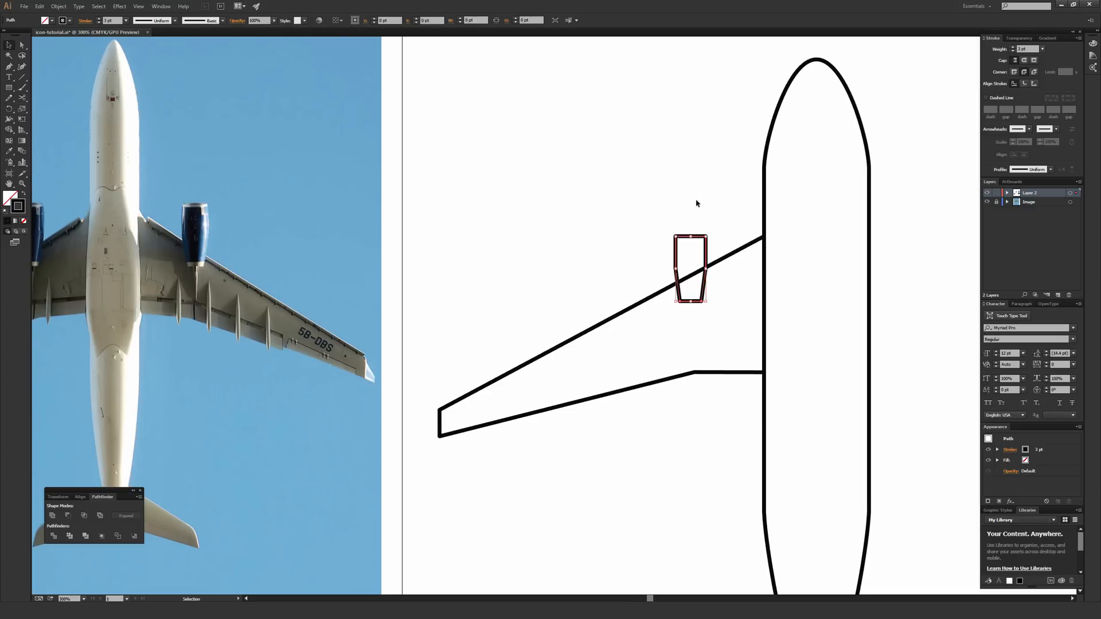
# - Nudge the engine upward on the wing's leading edge and stretch it to about 53 pt tall
pyautogui.press('Up')
pyautogui.press('Up')
pyautogui.press('Up')
pyautogui.hotkey('ctrl', '-')
pyautogui.press('Up')
pyautogui.press('Up')
pyautogui.press('Up')
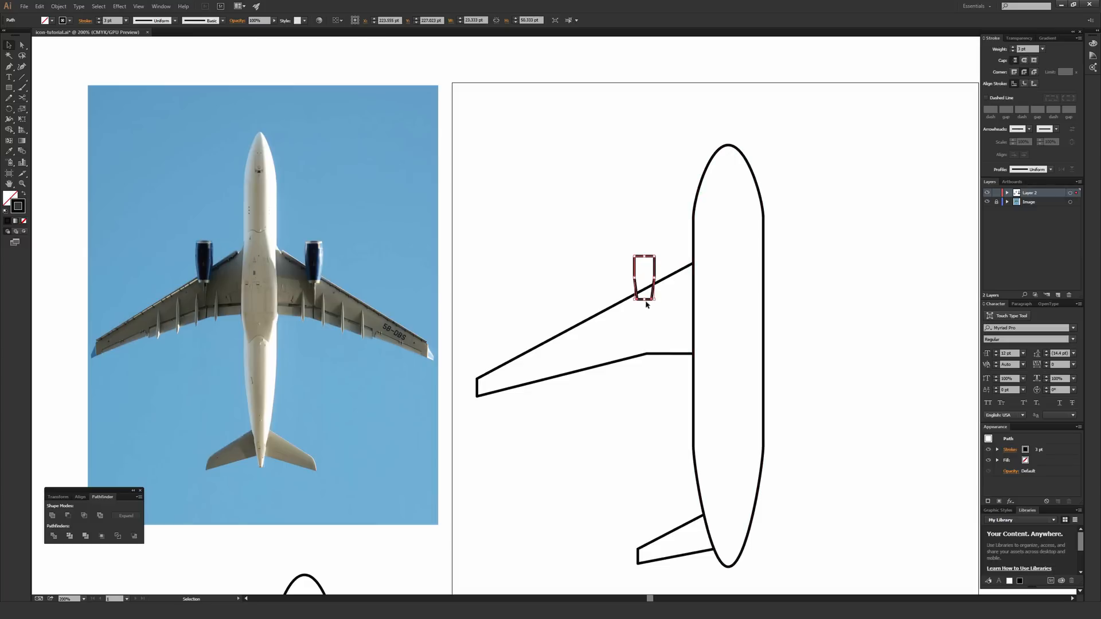
pyautogui.press('Up')
pyautogui.click(664, 226)
pyautogui.moveTo(621, 220); pyautogui.dragTo(611, 253)
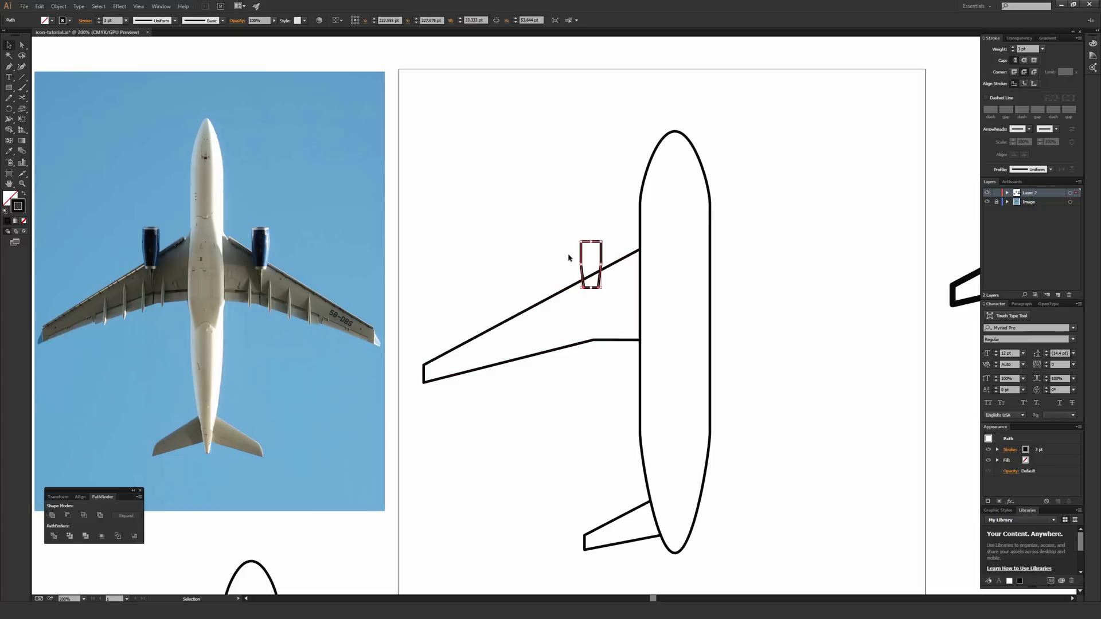
# - Fill the engine shape with white so it covers the wing's leading edge behind it
pyautogui.click(16, 196)
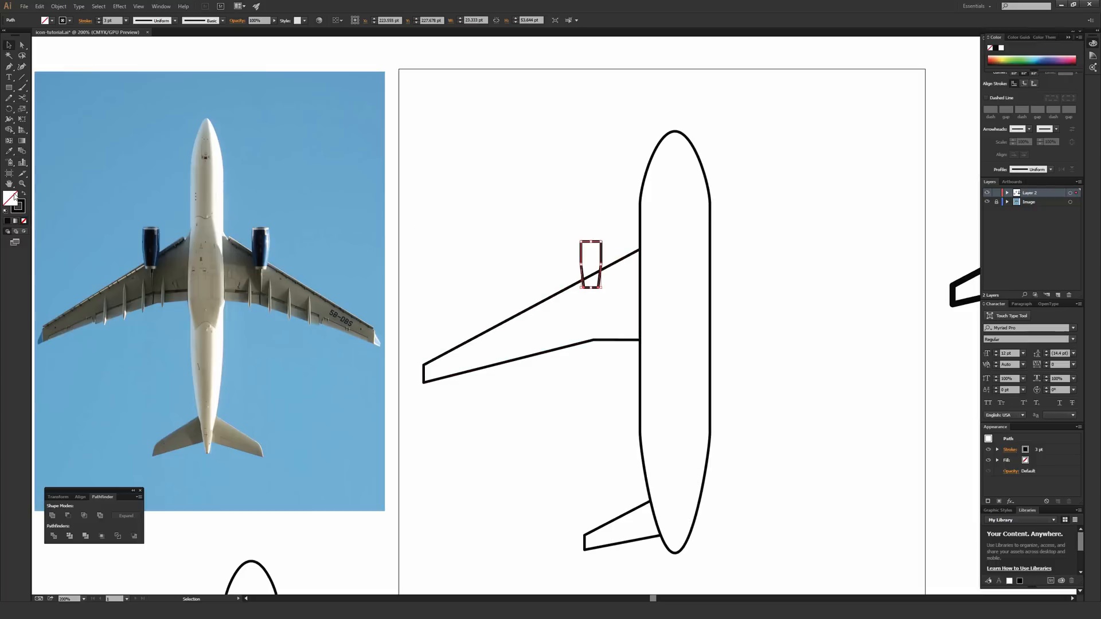
pyautogui.doubleClick(10, 198)
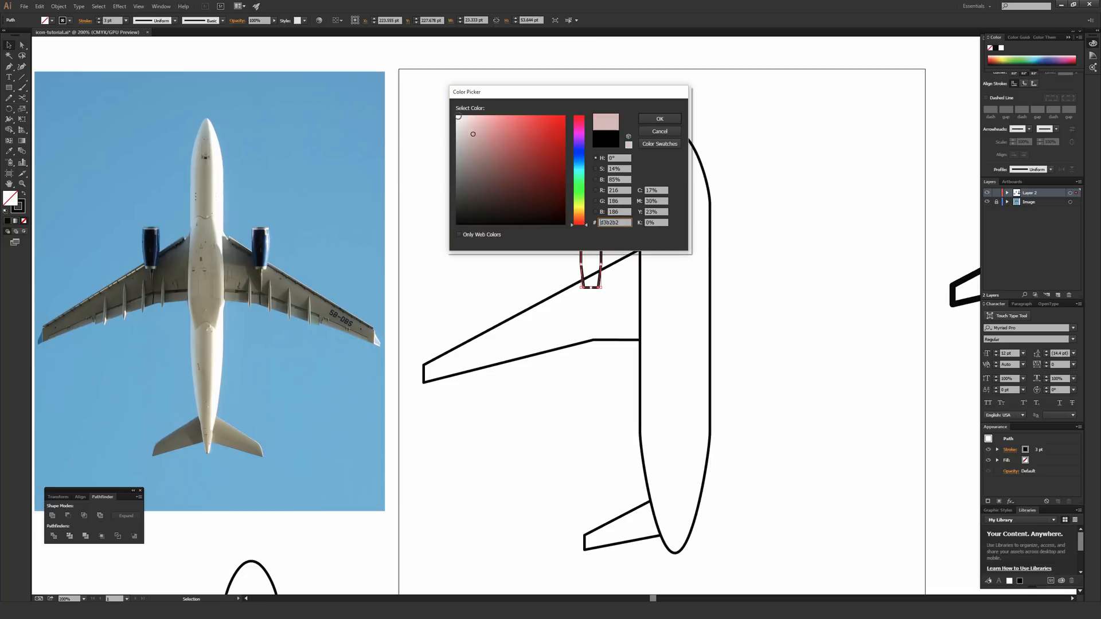
pyautogui.click(661, 119)
pyautogui.click(553, 161)
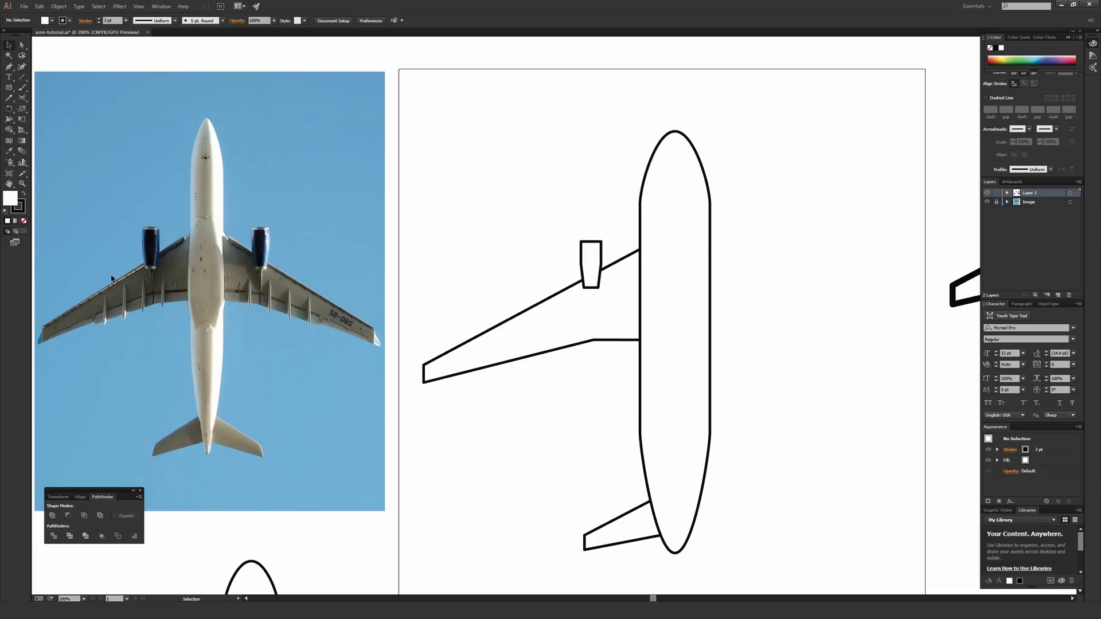
# - Enlarge the engine slightly and nudge it outward along the wing
pyautogui.click(592, 287)
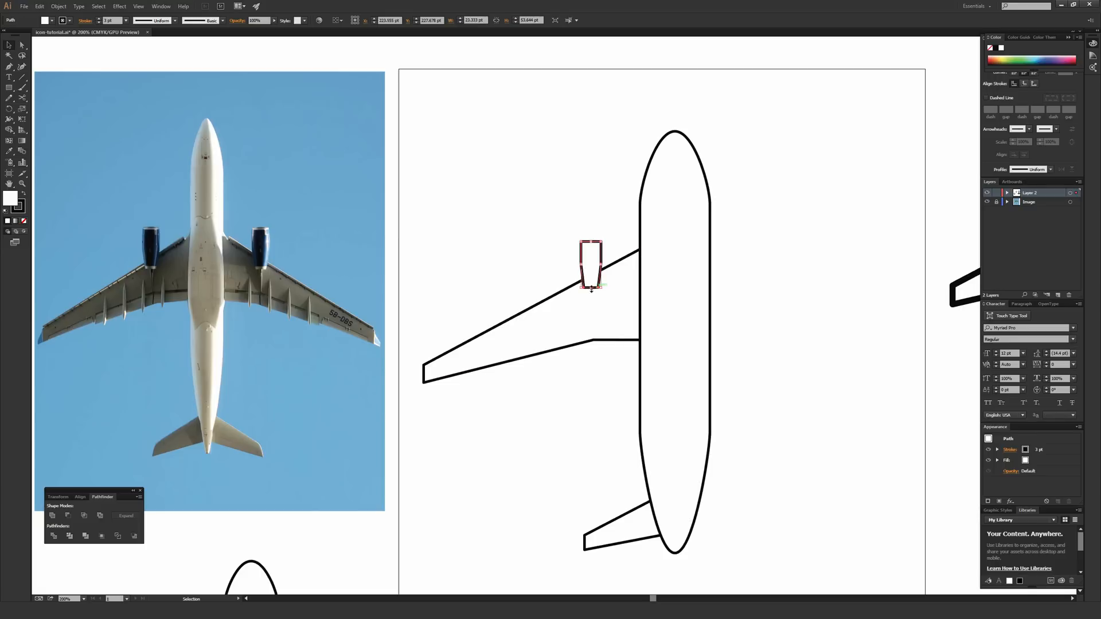
pyautogui.moveTo(603, 265); pyautogui.dragTo(570, 200)
pyautogui.click(580, 197)
pyautogui.press('Left')
pyautogui.press('Left')
pyautogui.press('Left')
pyautogui.click(603, 198)
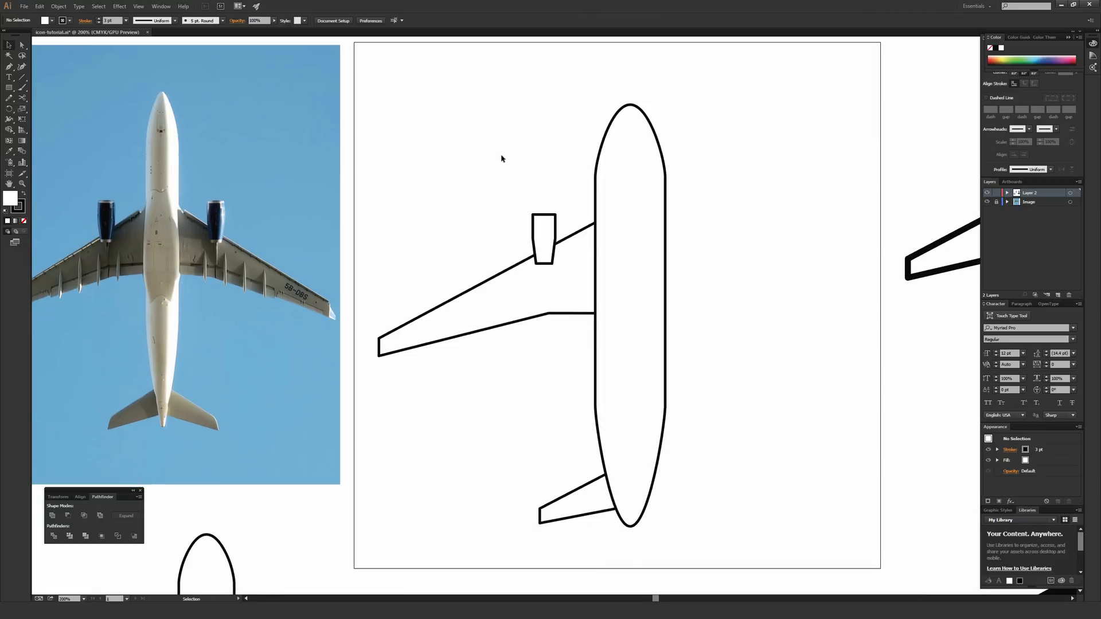
# - Duplicate the wing, engine and tailplane horizontally across the fuselage and reflect the copies across the vertical axis
pyautogui.moveTo(512, 203); pyautogui.dragTo(553, 206)
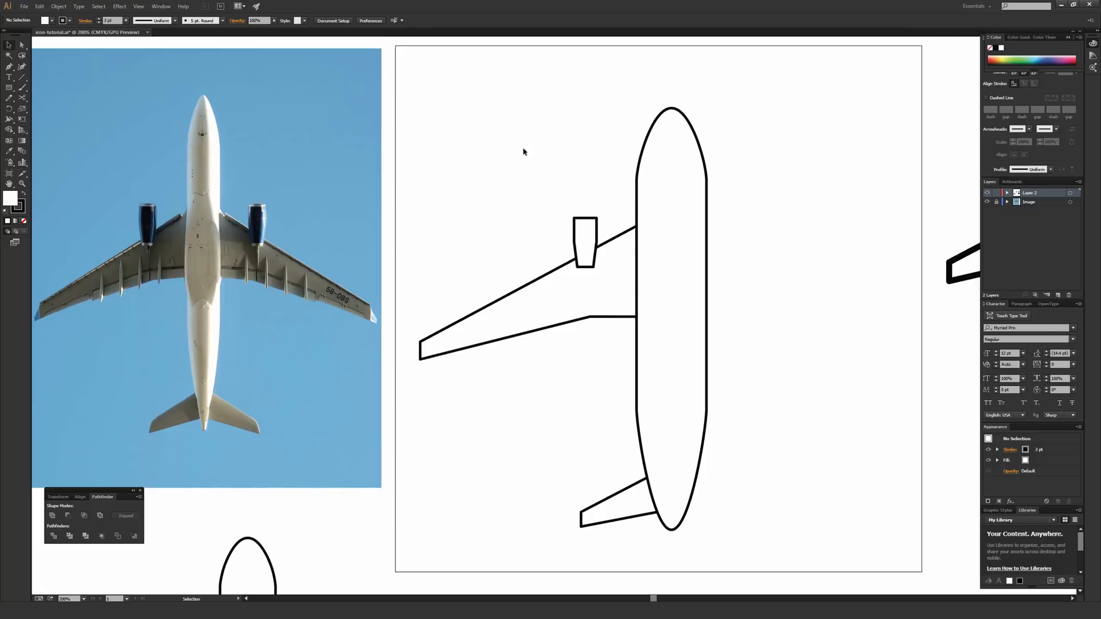
pyautogui.moveTo(490, 109); pyautogui.dragTo(486, 212)
pyautogui.moveTo(471, 139); pyautogui.dragTo(609, 528)
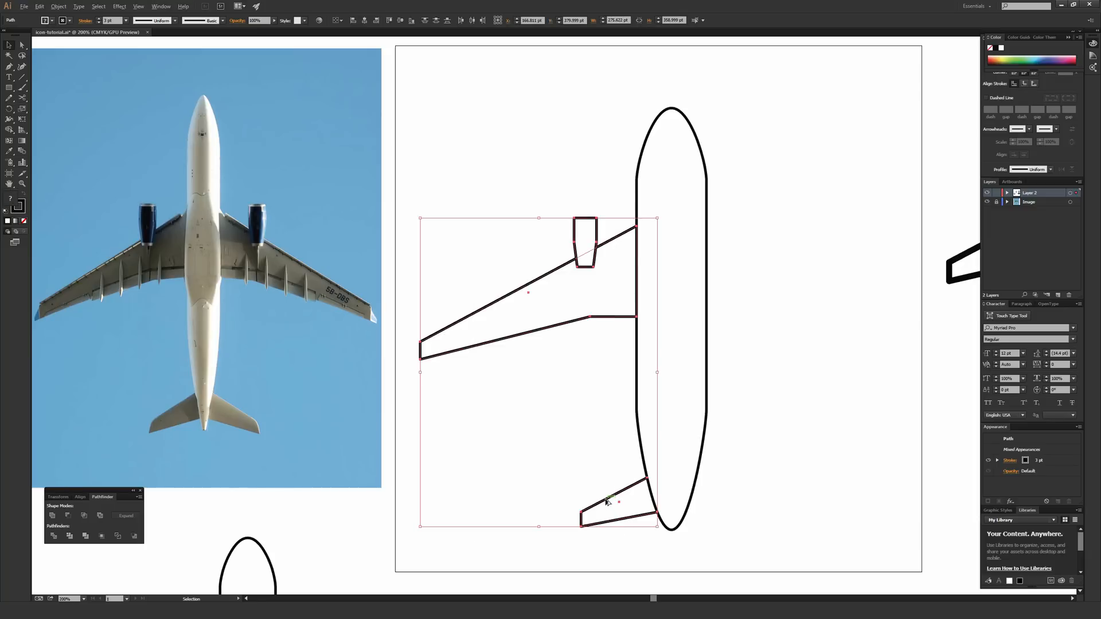
pyautogui.moveTo(625, 503); pyautogui.dragTo(786, 487)
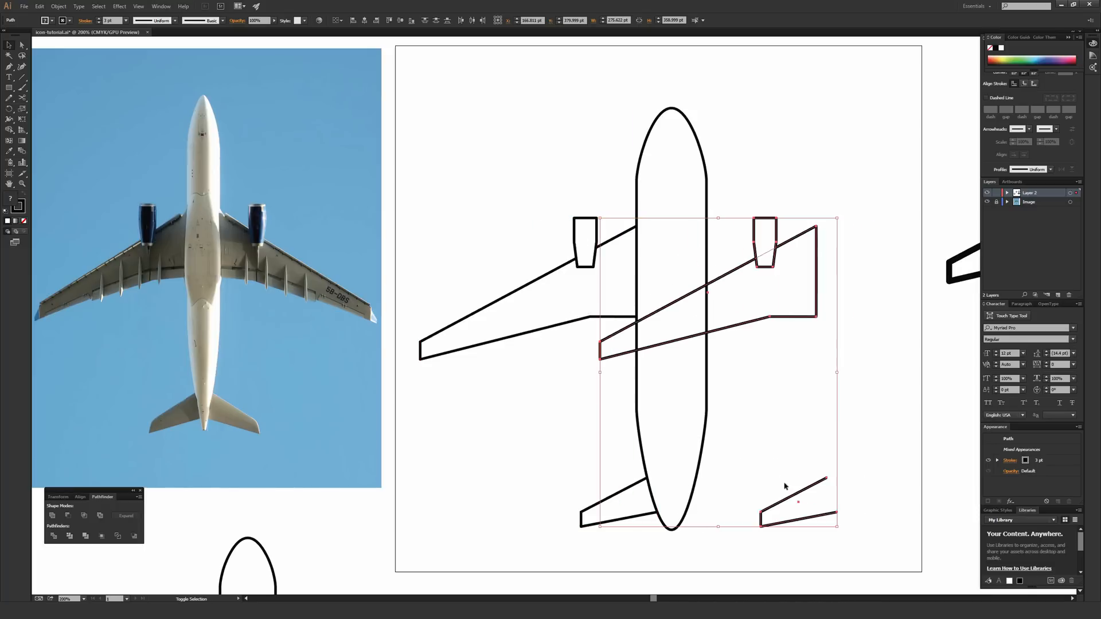
pyautogui.rightClick(759, 323)
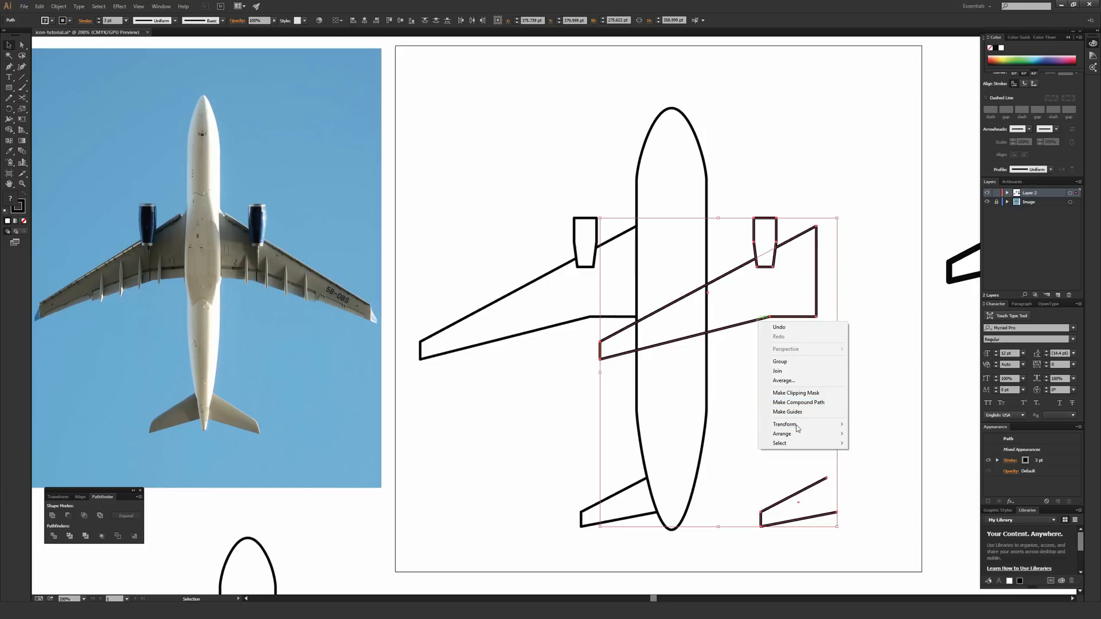
pyautogui.moveTo(797, 427)
pyautogui.click(694, 455)
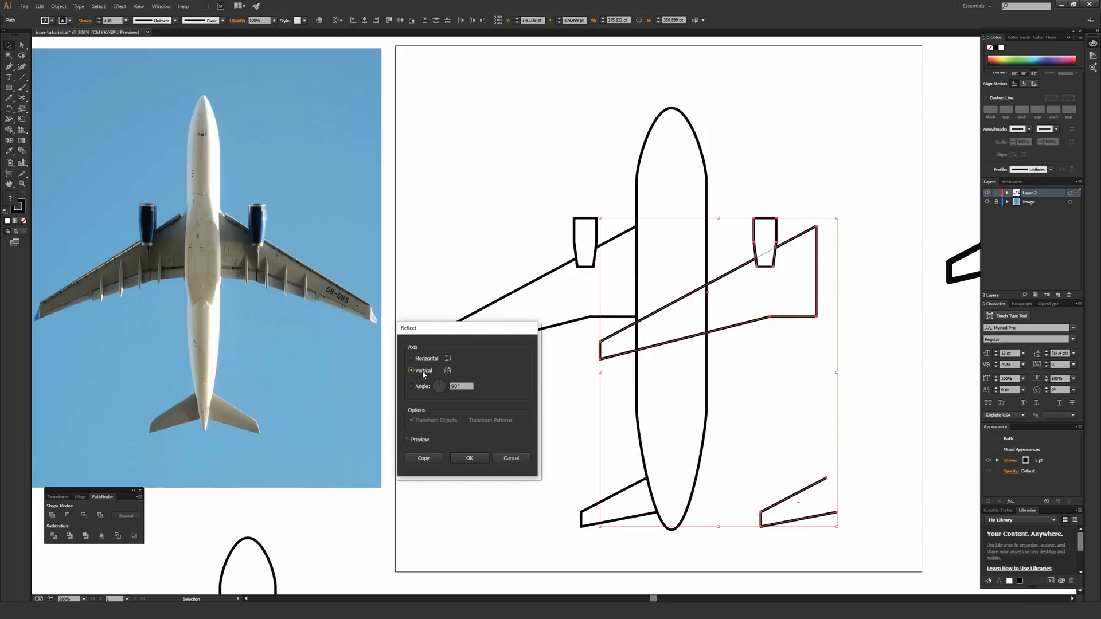
pyautogui.click(469, 458)
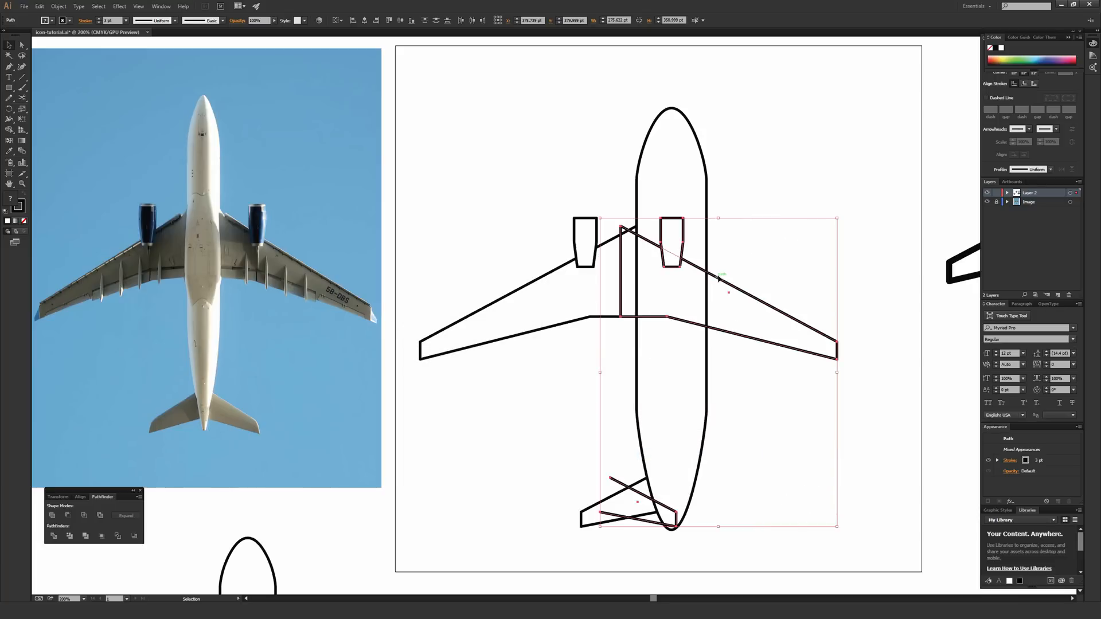
# - Move the mirrored wing, engine and tailplane outward until the wing root meets the opposite fuselage edge
pyautogui.moveTo(719, 279); pyautogui.dragTo(815, 284)
pyautogui.hotkey('ctrl', '=')
pyautogui.hotkey('ctrl', '=')
pyautogui.hotkey('ctrl', '=')
pyautogui.moveTo(975, 189); pyautogui.dragTo(612, 319)
pyautogui.moveTo(612, 320); pyautogui.dragTo(533, 319)
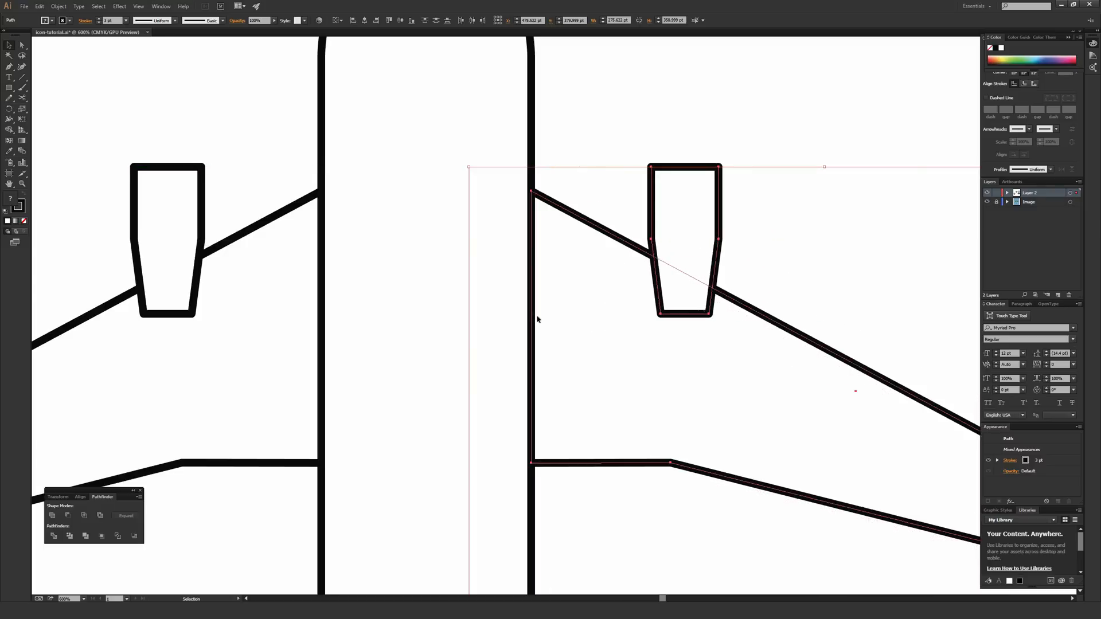
pyautogui.click(599, 117)
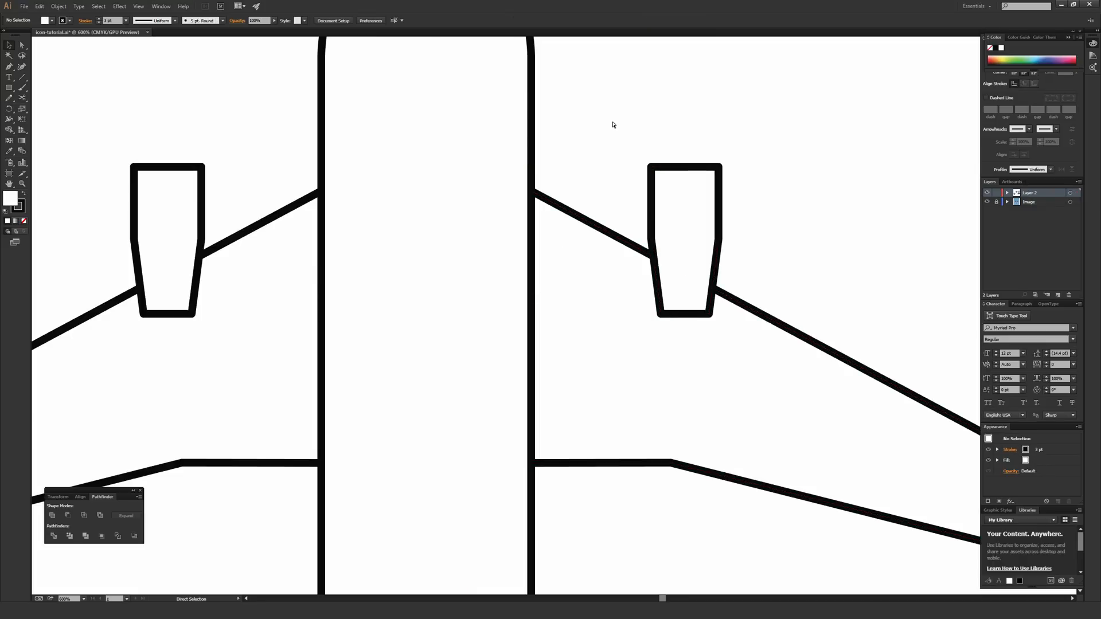
# - Examine the completed airplane outline up close and as a whole beside the reference photo
pyautogui.hotkey('ctrl', '-')
pyautogui.hotkey('ctrl', '-')
pyautogui.hotkey('ctrl', '-')
pyautogui.hotkey('ctrl', '+')
pyautogui.hotkey('ctrl', '+')
pyautogui.hotkey('ctrl', '-')
pyautogui.hotkey('ctrl', '-')
pyautogui.hotkey('ctrl', '-')
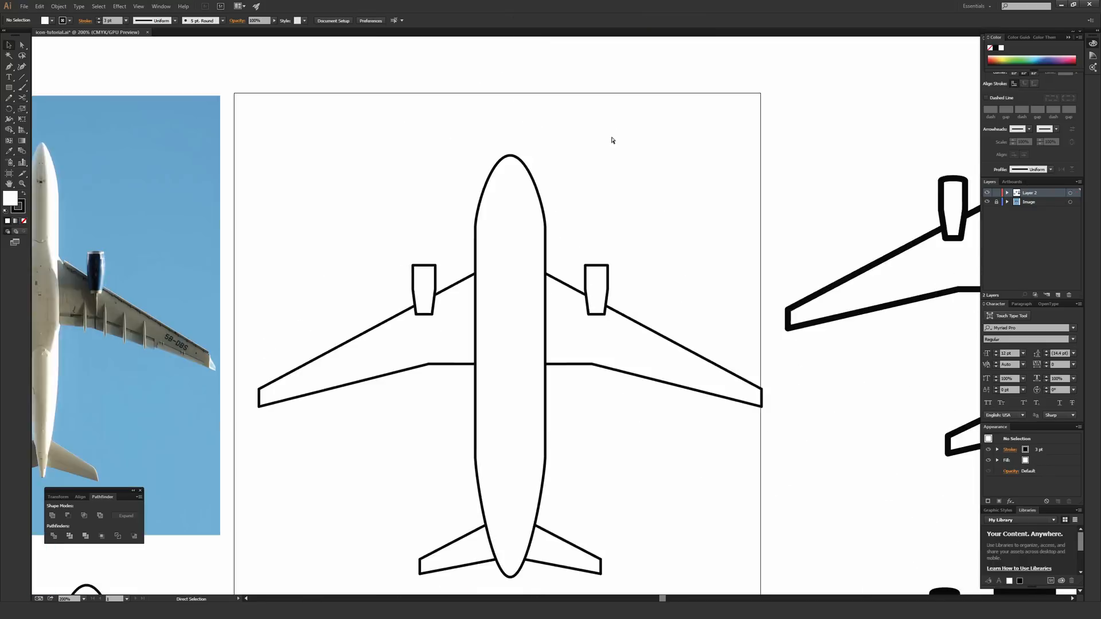
pyautogui.hotkey('ctrl', '+')
pyautogui.hotkey('ctrl', '+')
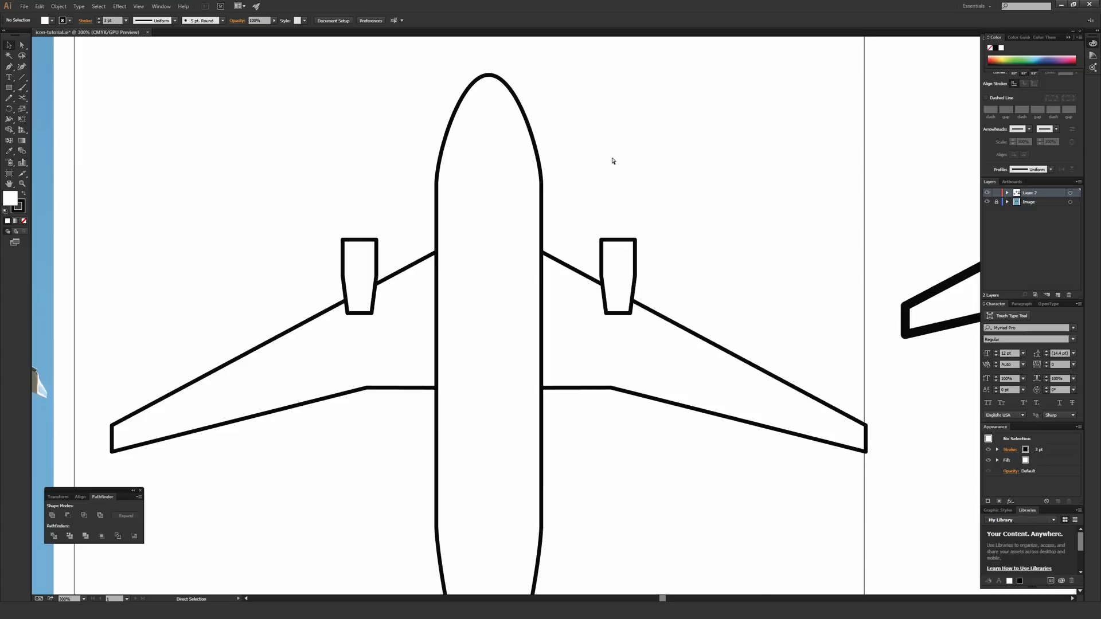
pyautogui.hotkey('ctrl', '-')
pyautogui.hotkey('ctrl', '-')
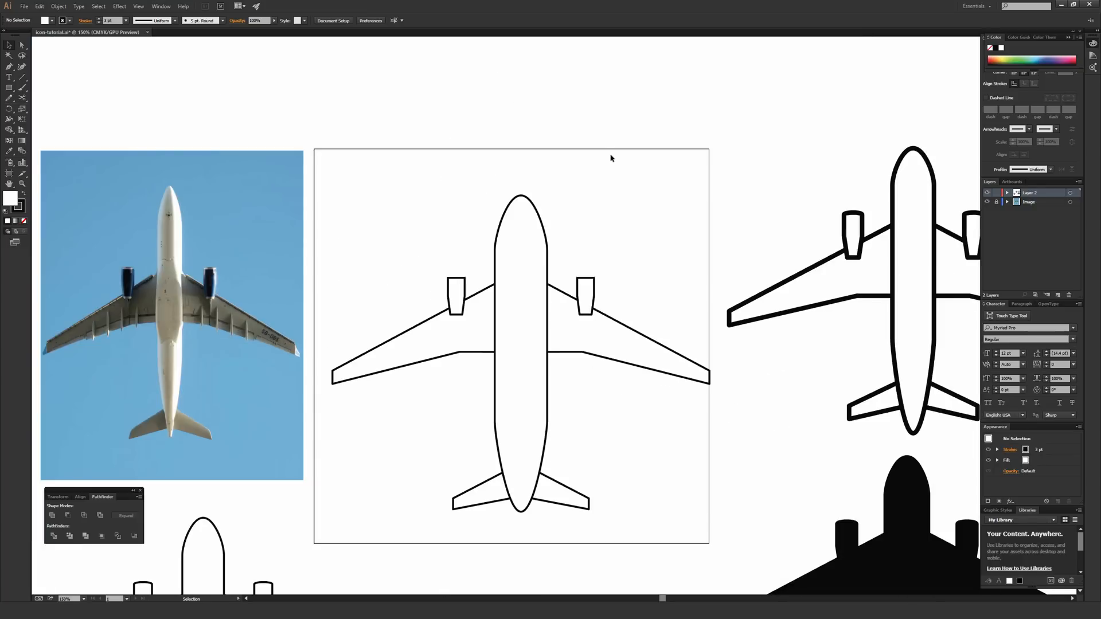
pyautogui.scroll(-2, 676, 182)
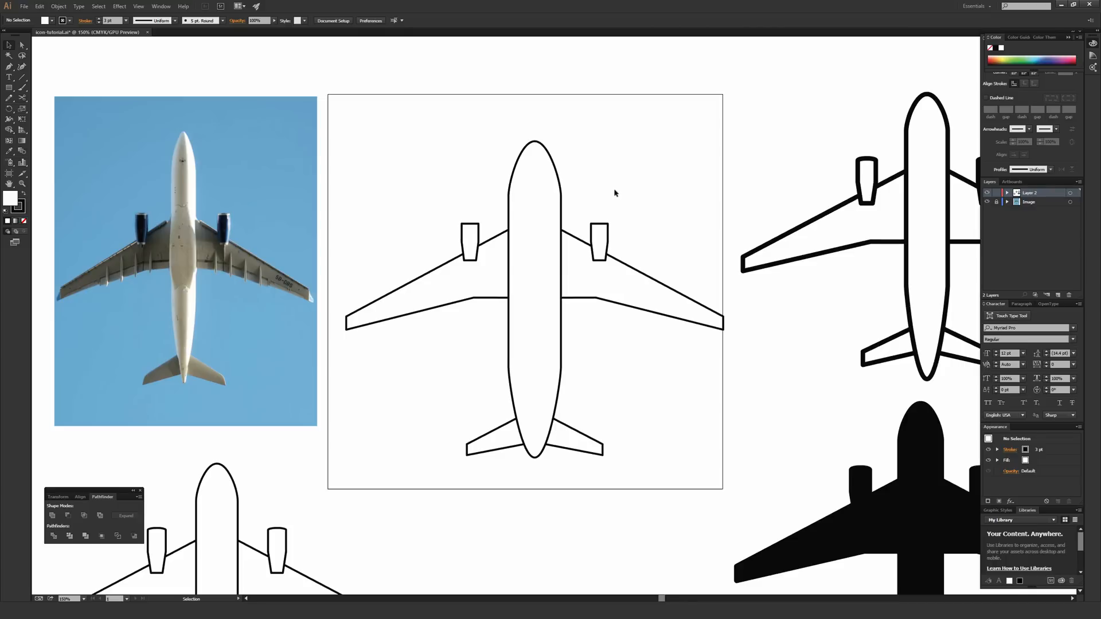
pyautogui.hotkey('ctrl', '-')
# - Move the earlier thick-outline and solid black airplanes down to clear the space beside the artboard
pyautogui.click(766, 395)
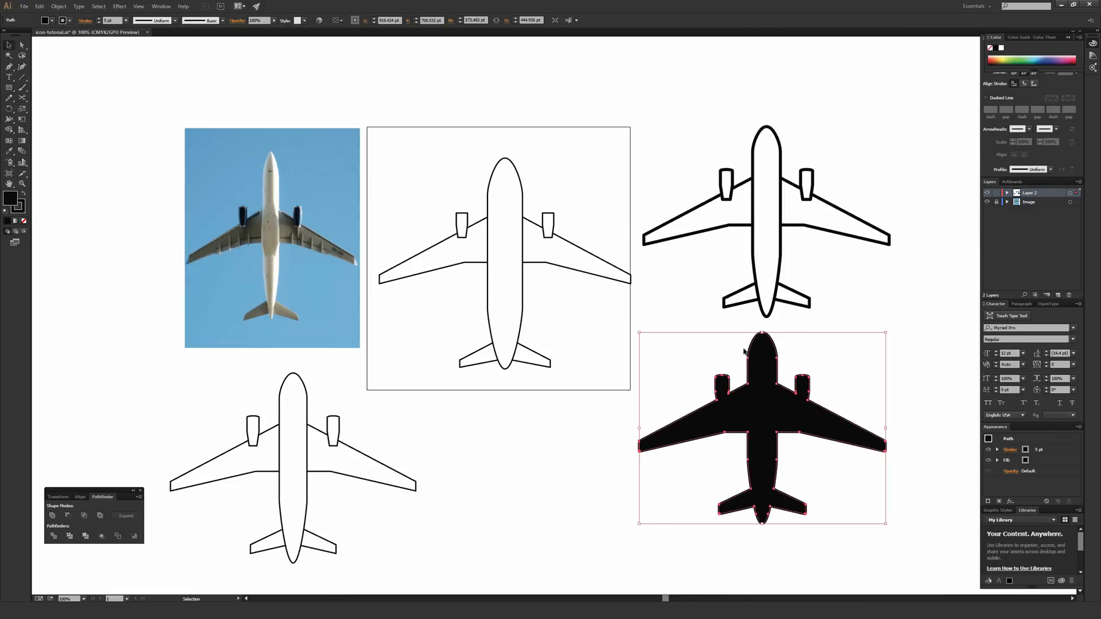
pyautogui.moveTo(673, 110); pyautogui.dragTo(851, 296)
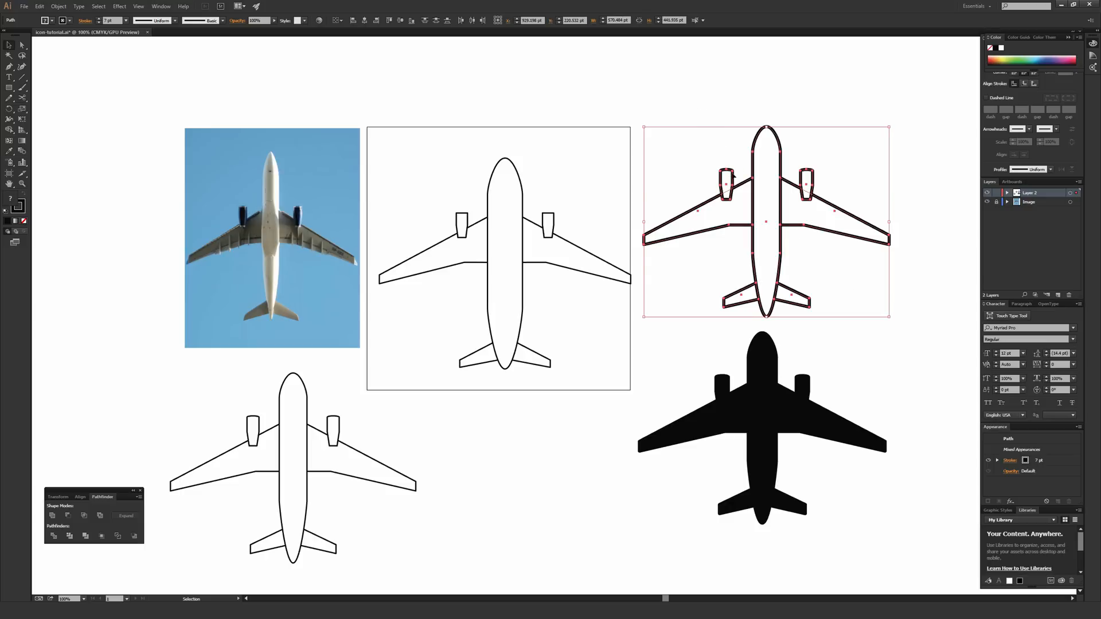
pyautogui.moveTo(678, 107); pyautogui.dragTo(886, 327)
pyautogui.click(860, 194)
pyautogui.moveTo(673, 119); pyautogui.dragTo(908, 521)
pyautogui.moveTo(777, 160); pyautogui.dragTo(761, 537)
pyautogui.click(369, 134)
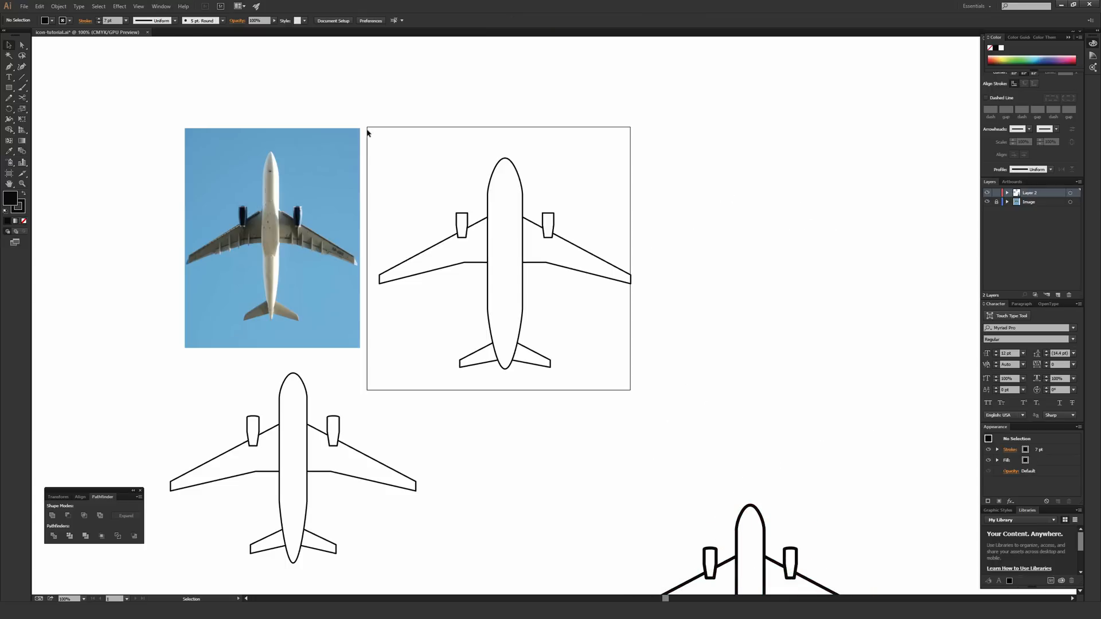
# - Duplicate the whole airplane outline horizontally twice so two copies stand in a row beside the artboard
pyautogui.moveTo(486, 227); pyautogui.dragTo(625, 367)
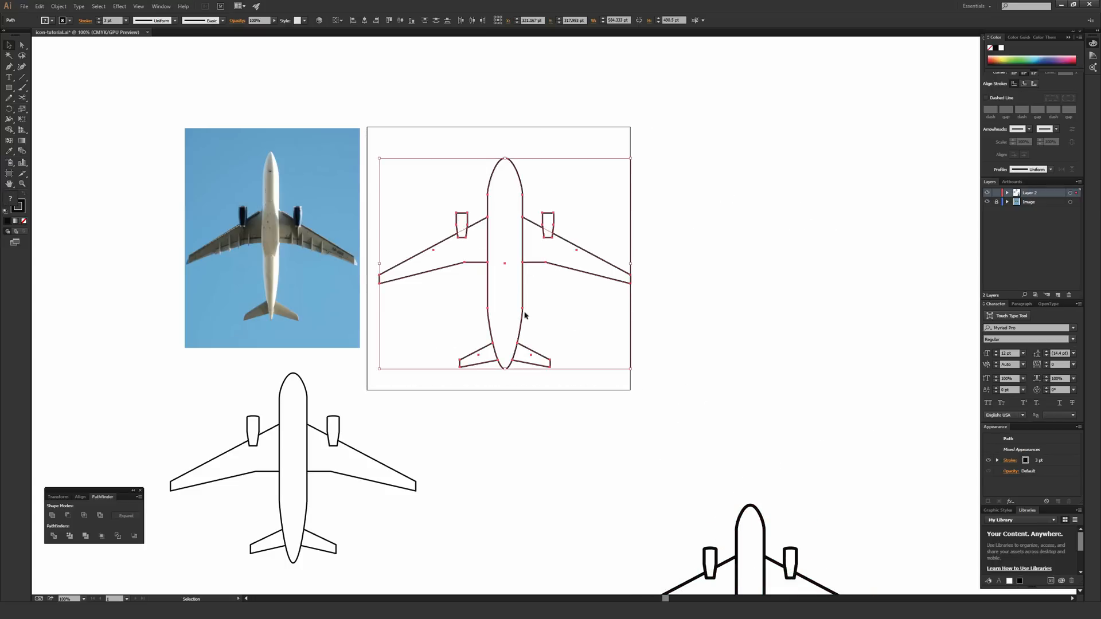
pyautogui.moveTo(523, 315); pyautogui.dragTo(814, 325)
pyautogui.moveTo(854, 288); pyautogui.dragTo(678, 286)
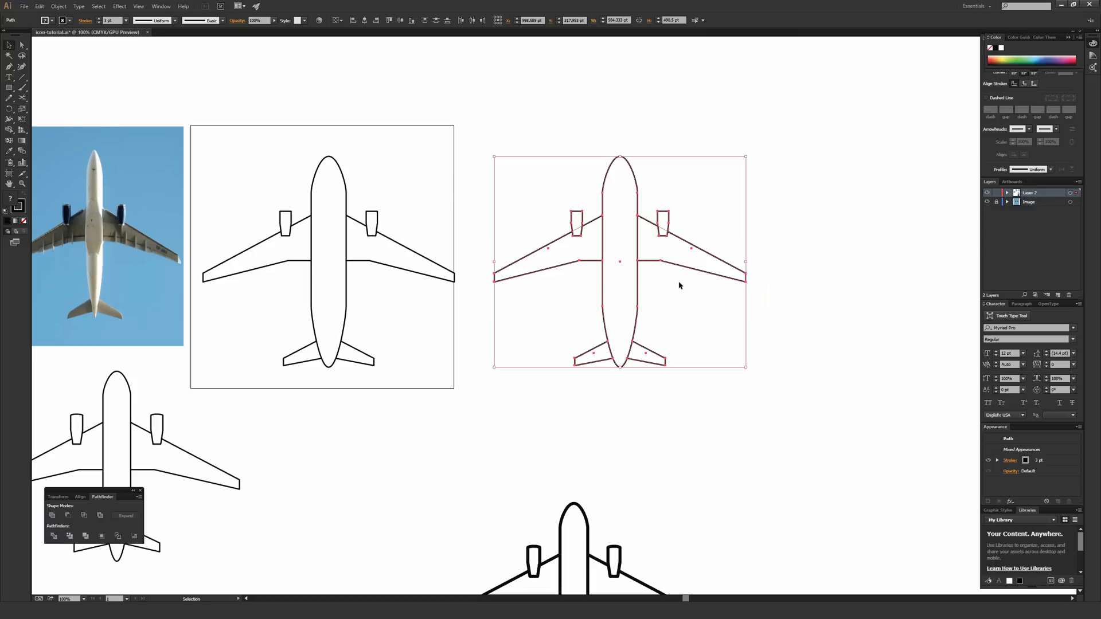
pyautogui.moveTo(579, 283); pyautogui.dragTo(794, 288)
pyautogui.moveTo(747, 239); pyautogui.dragTo(580, 248)
pyautogui.click(560, 152)
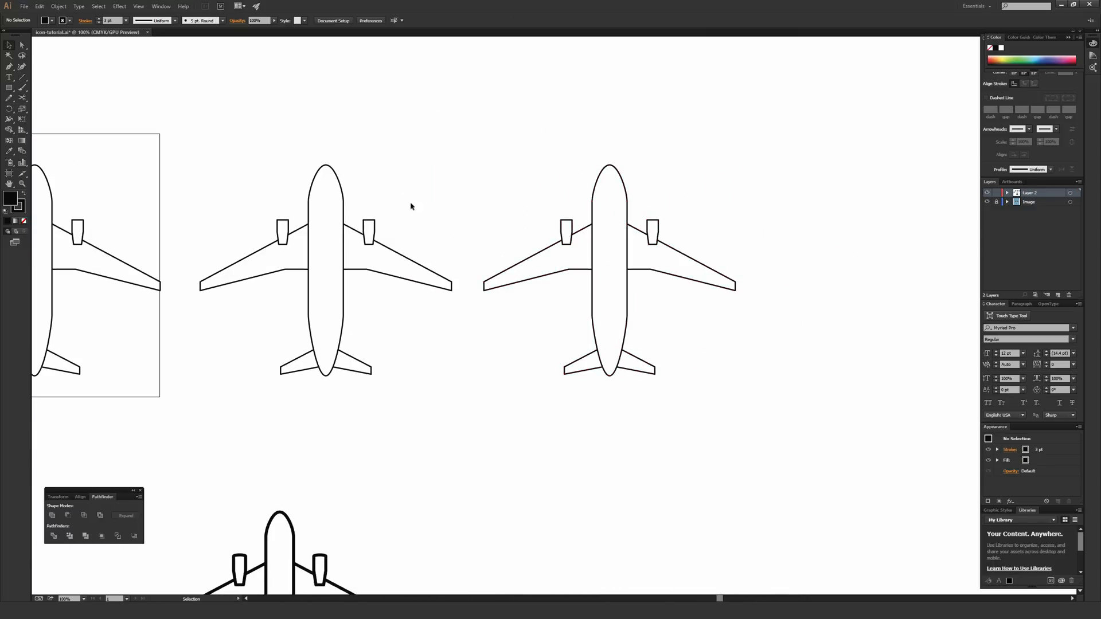
# - Fill all shapes of the second airplane copy with black (000000)
pyautogui.moveTo(530, 477); pyautogui.dragTo(669, 40)
pyautogui.moveTo(436, 350); pyautogui.dragTo(405, 362)
pyautogui.moveTo(590, 187); pyautogui.dragTo(518, 393)
pyautogui.moveTo(769, 108); pyautogui.dragTo(597, 363)
pyautogui.hotkey('ctrl', '+')
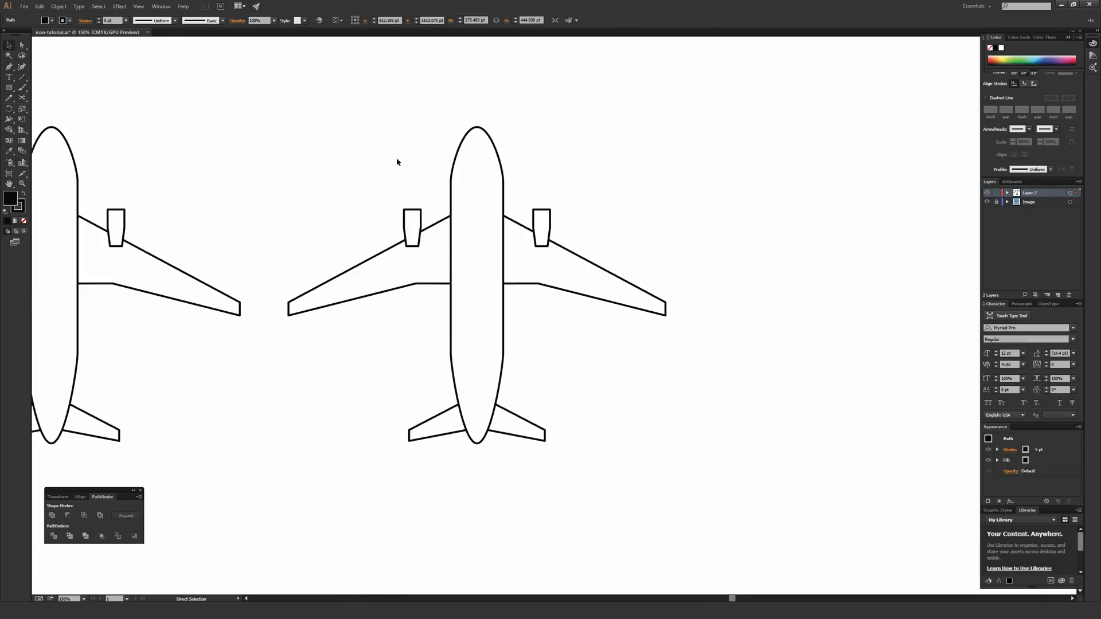
pyautogui.moveTo(342, 113); pyautogui.dragTo(688, 474)
pyautogui.hscroll(-3, 630, 355)
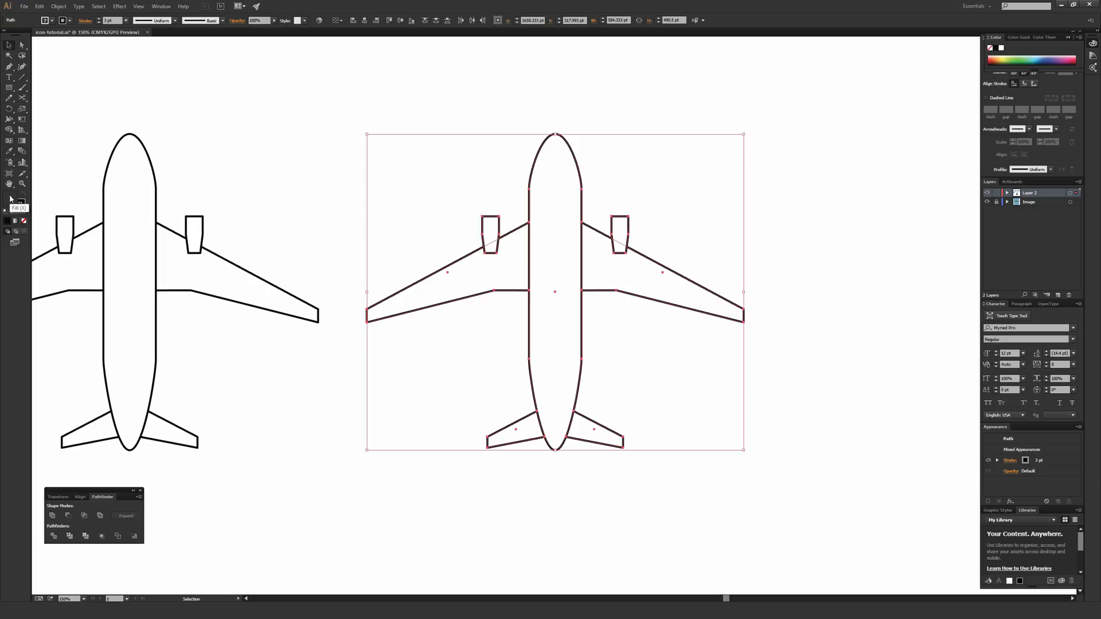
pyautogui.press('x')
pyautogui.doubleClick(10, 198)
pyautogui.press('Return')
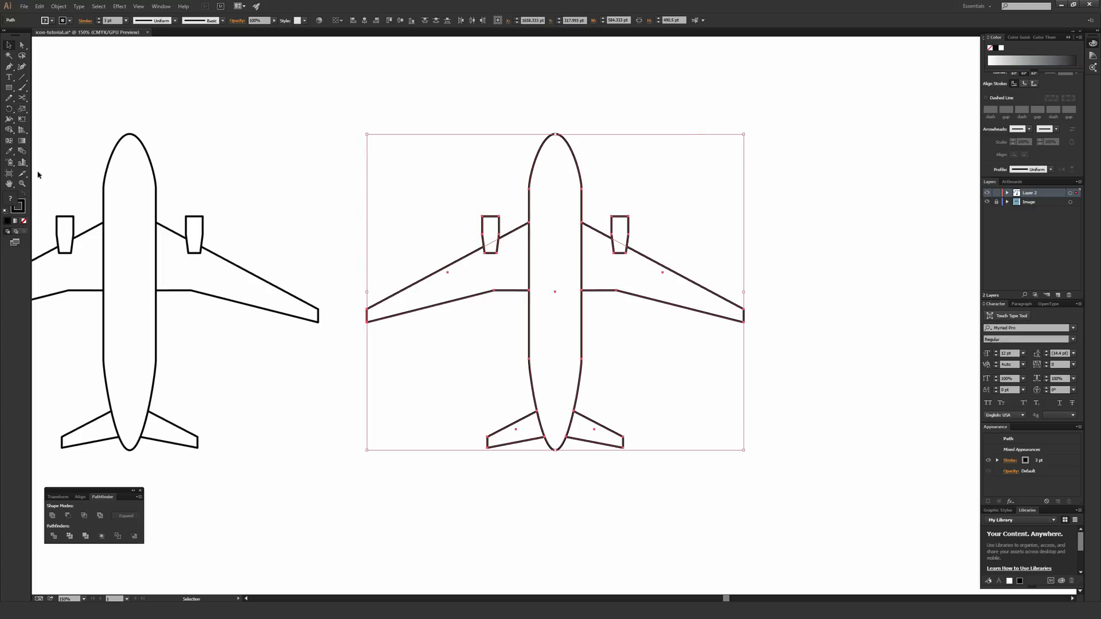
pyautogui.doubleClick(10, 200)
pyautogui.click(457, 224)
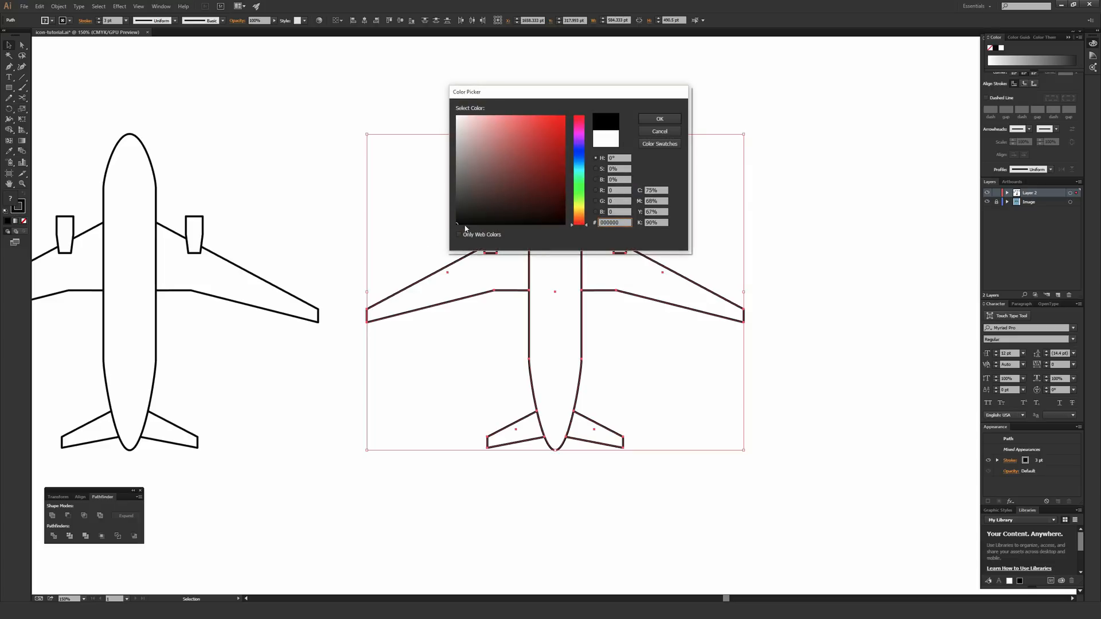
pyautogui.click(659, 119)
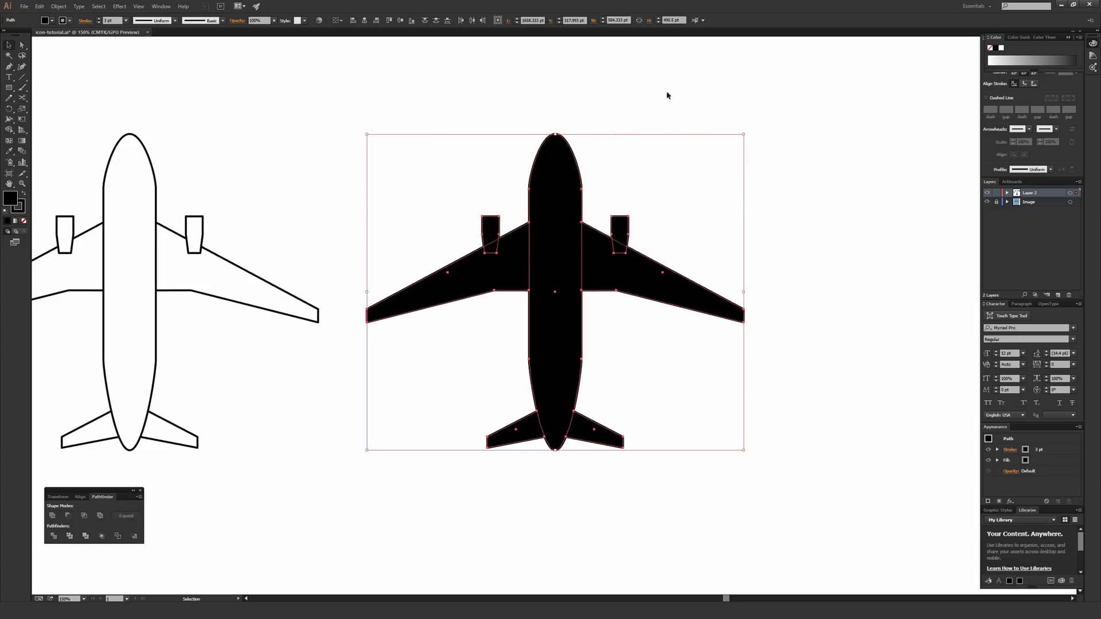
pyautogui.click(669, 95)
# - Expand both the fill and the stroke of all shapes in the black airplane
pyautogui.moveTo(671, 115); pyautogui.dragTo(735, 118)
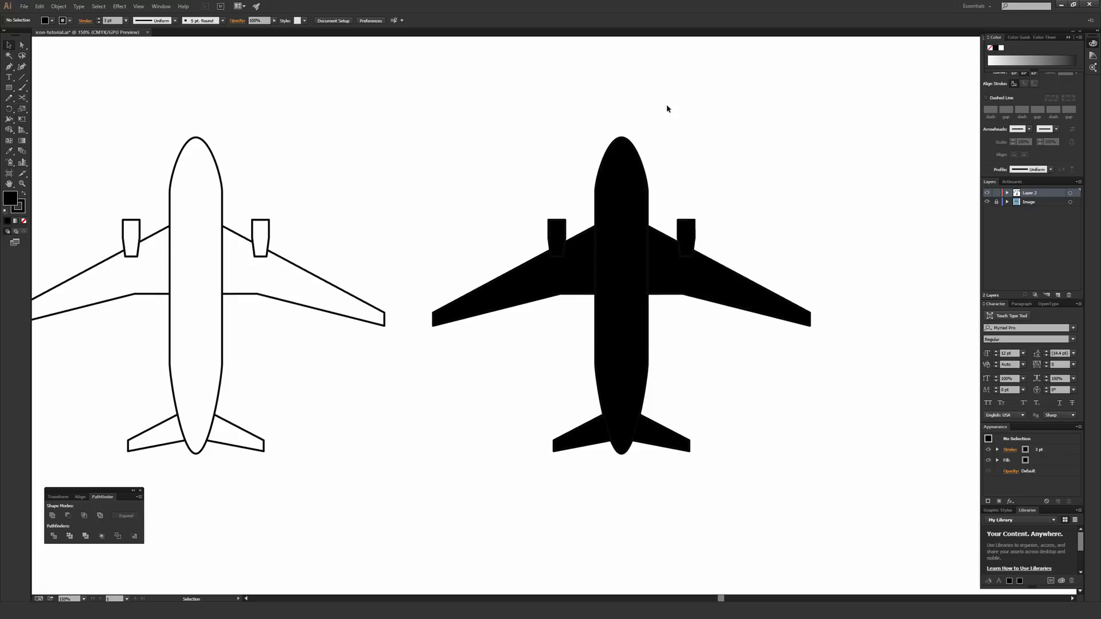
pyautogui.moveTo(476, 114); pyautogui.dragTo(780, 323)
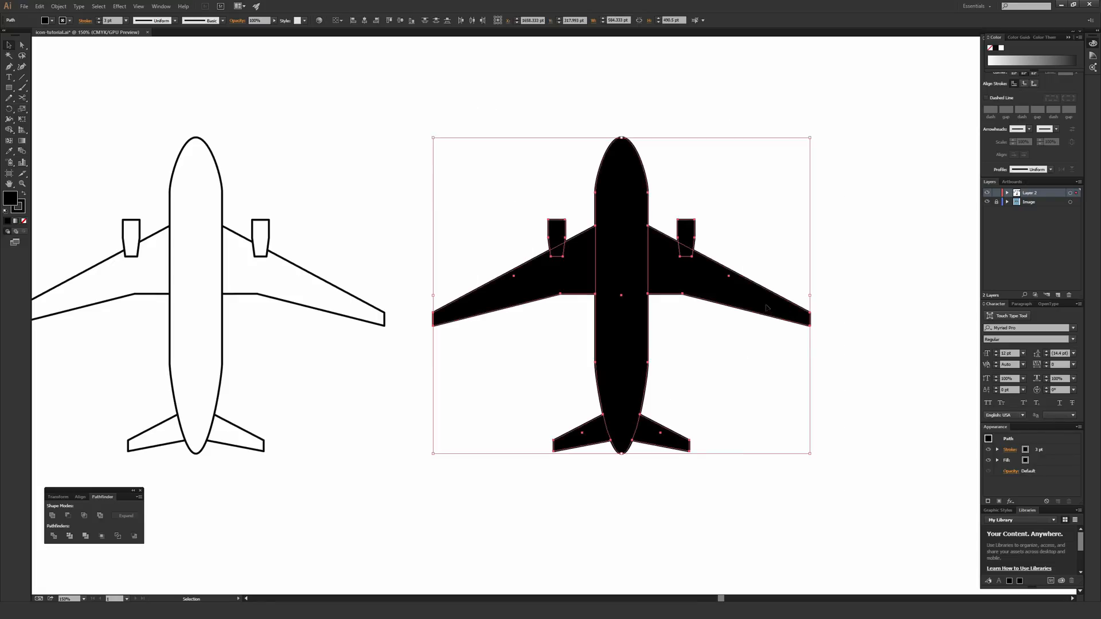
pyautogui.click(59, 7)
pyautogui.click(73, 98)
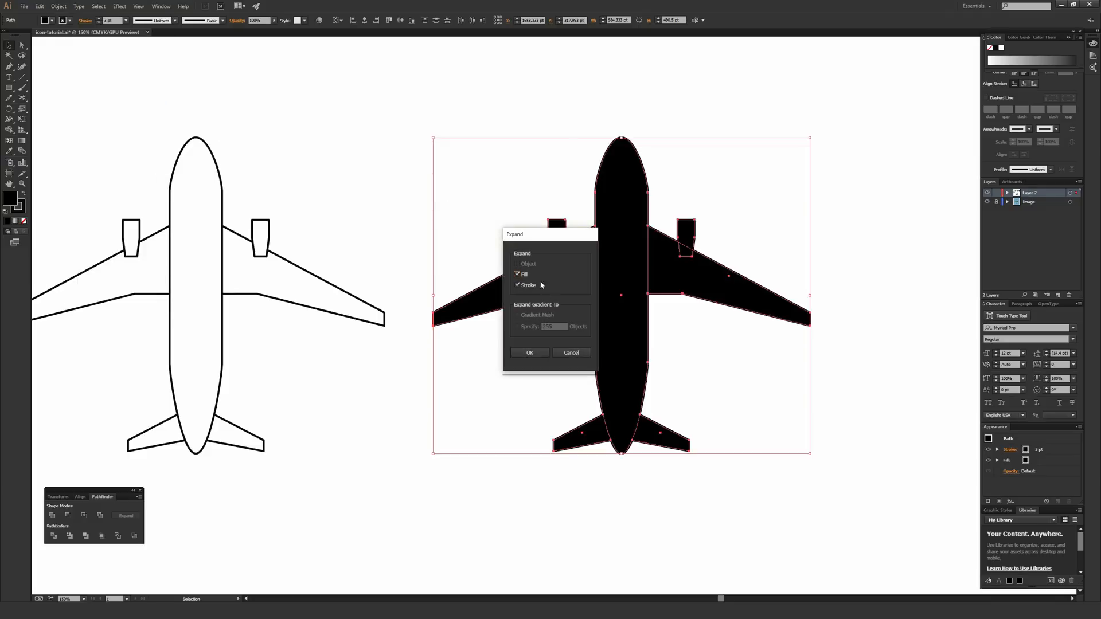
pyautogui.click(530, 352)
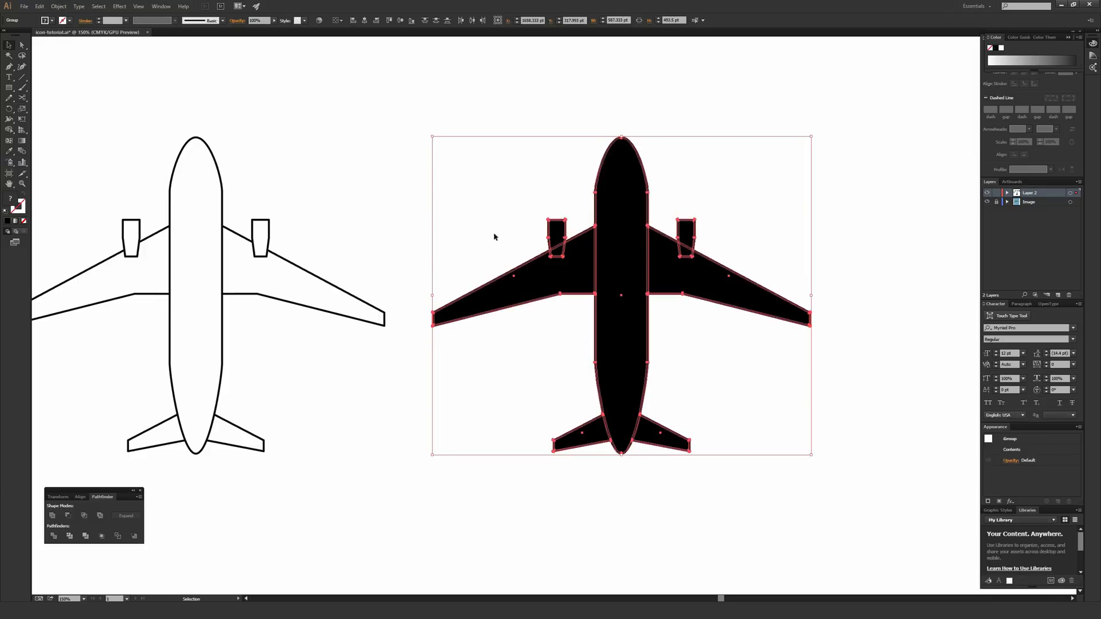
pyautogui.click(59, 6)
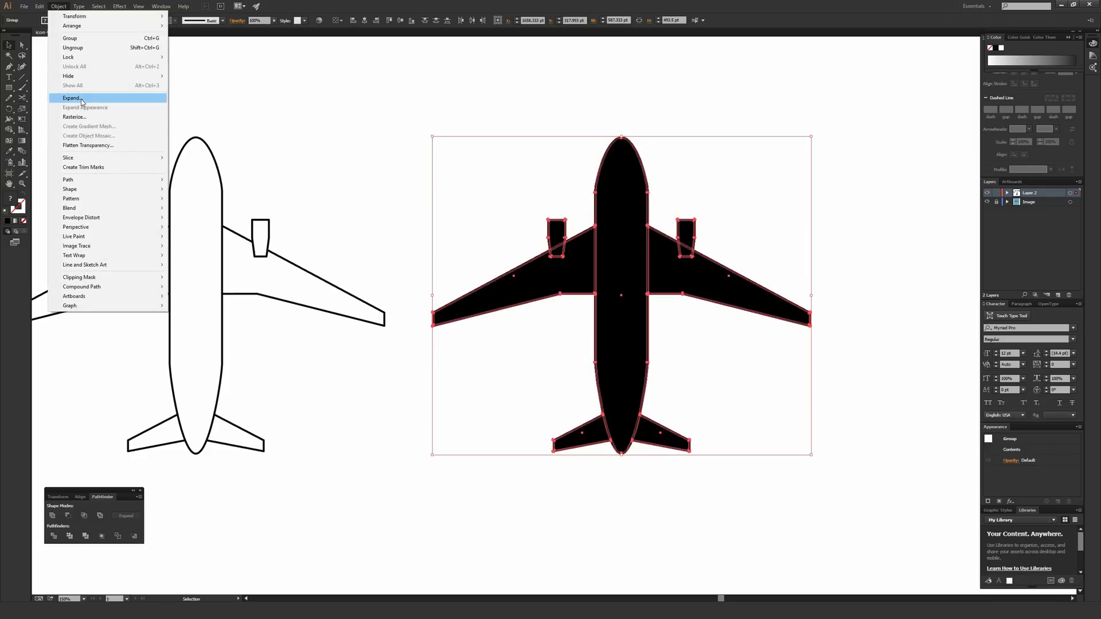
# - Unite all shapes of the black airplane into one silhouette with Pathfinder, and shift it slightly to the right
pyautogui.click(73, 98)
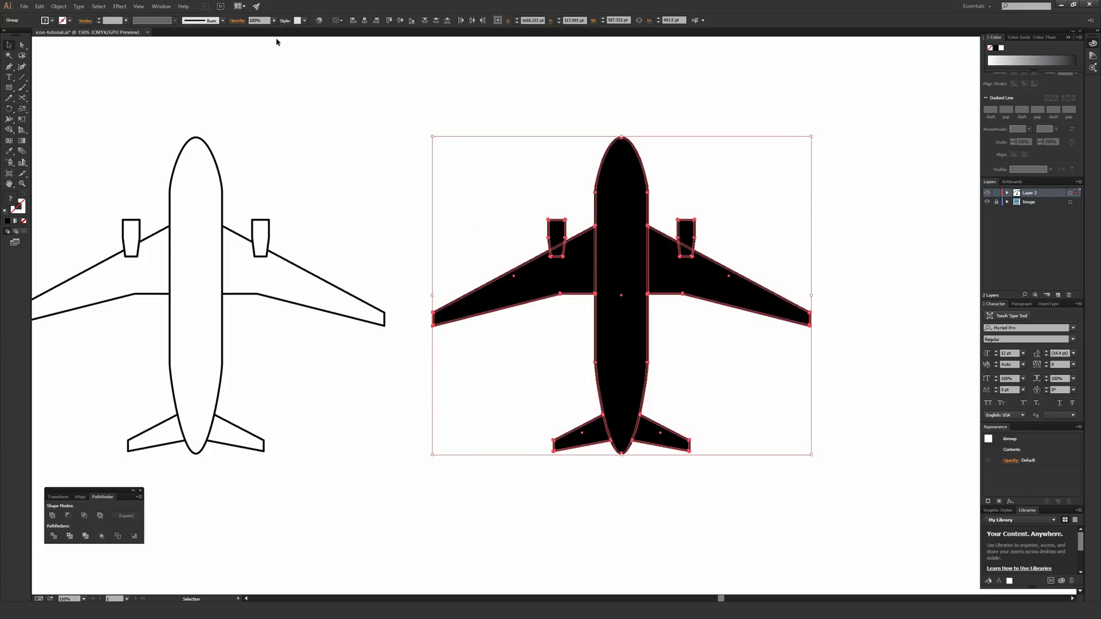
pyautogui.click(110, 486)
pyautogui.moveTo(111, 489); pyautogui.dragTo(343, 116)
pyautogui.click(160, 6)
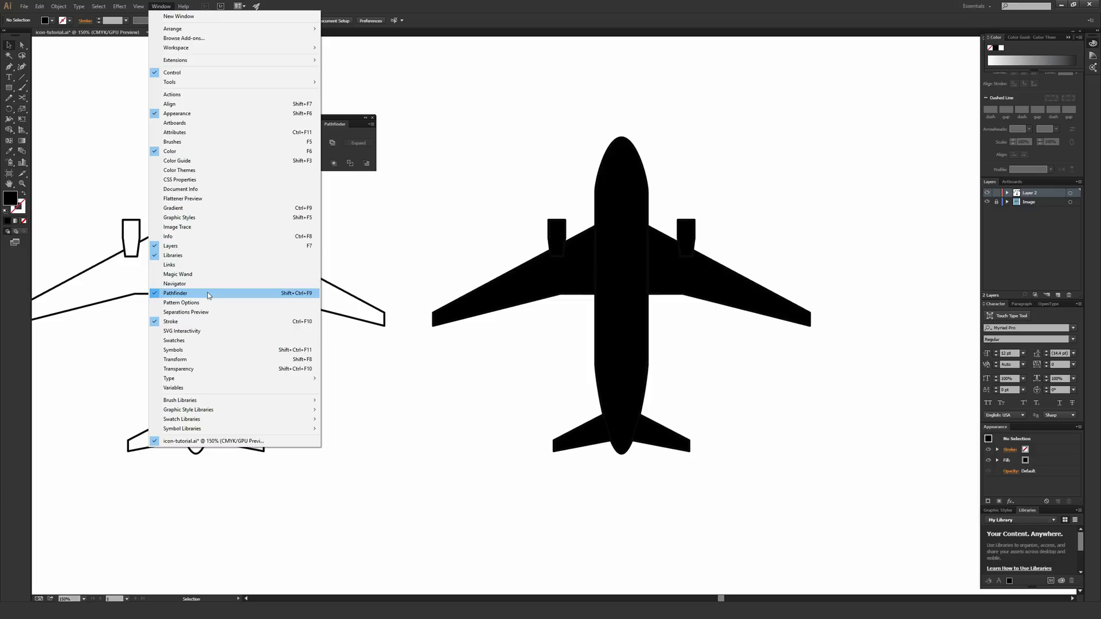
pyautogui.click(208, 294)
pyautogui.moveTo(308, 119)
pyautogui.mouseDown()
pyautogui.moveTo(381, 114)
pyautogui.moveTo(324, 114)
pyautogui.mouseUp()
pyautogui.moveTo(450, 86); pyautogui.dragTo(813, 496)
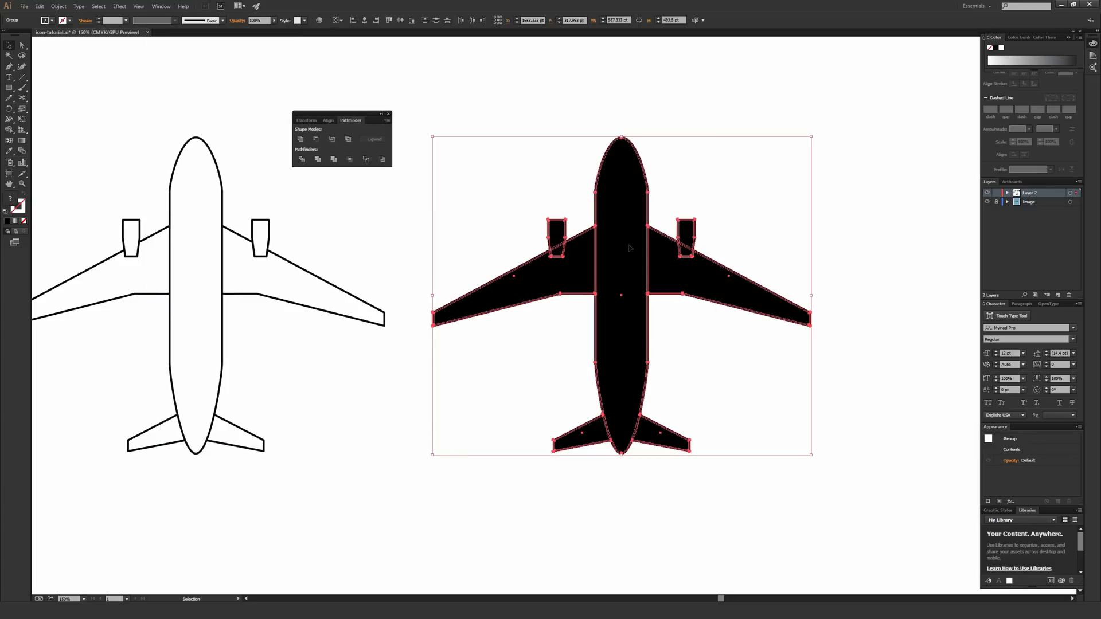
pyautogui.click(300, 140)
pyautogui.click(590, 123)
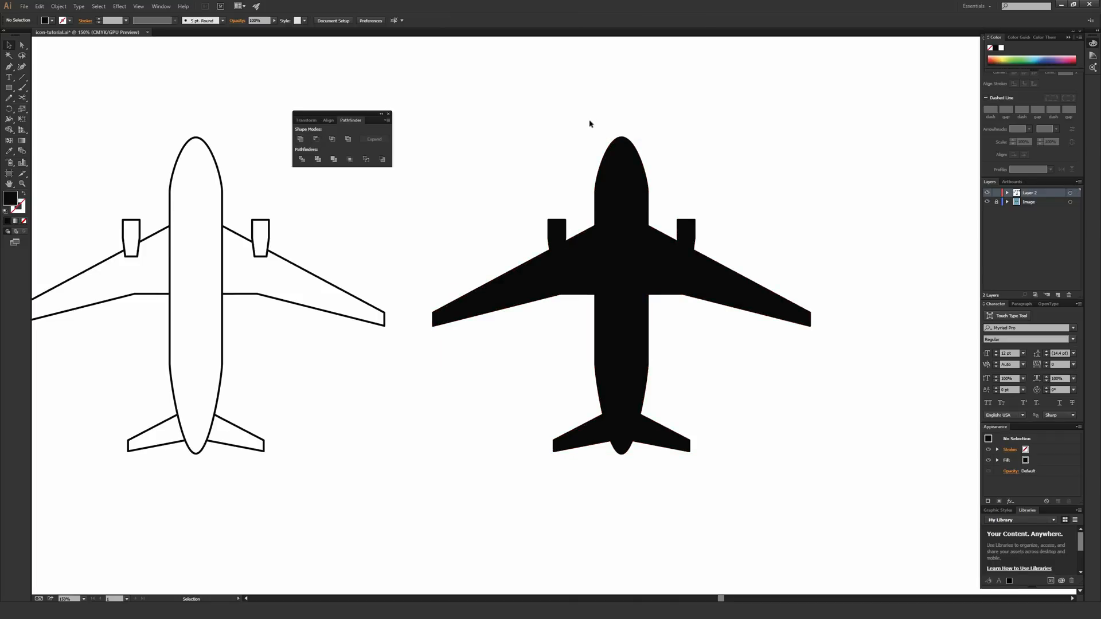
pyautogui.moveTo(646, 236); pyautogui.dragTo(672, 201)
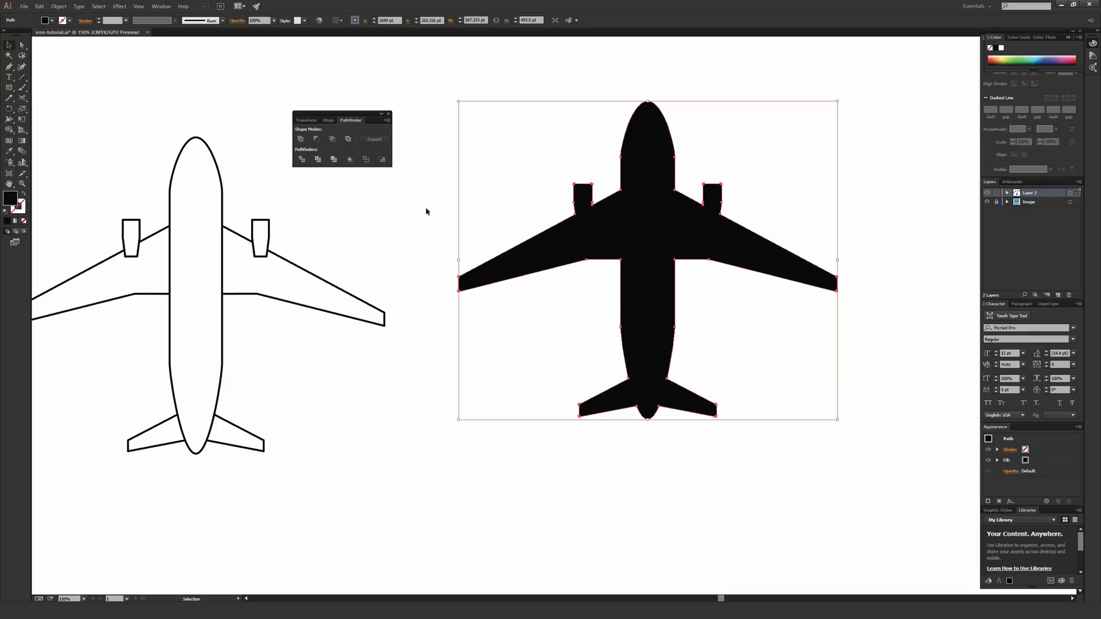
pyautogui.moveTo(652, 208); pyautogui.dragTo(645, 234)
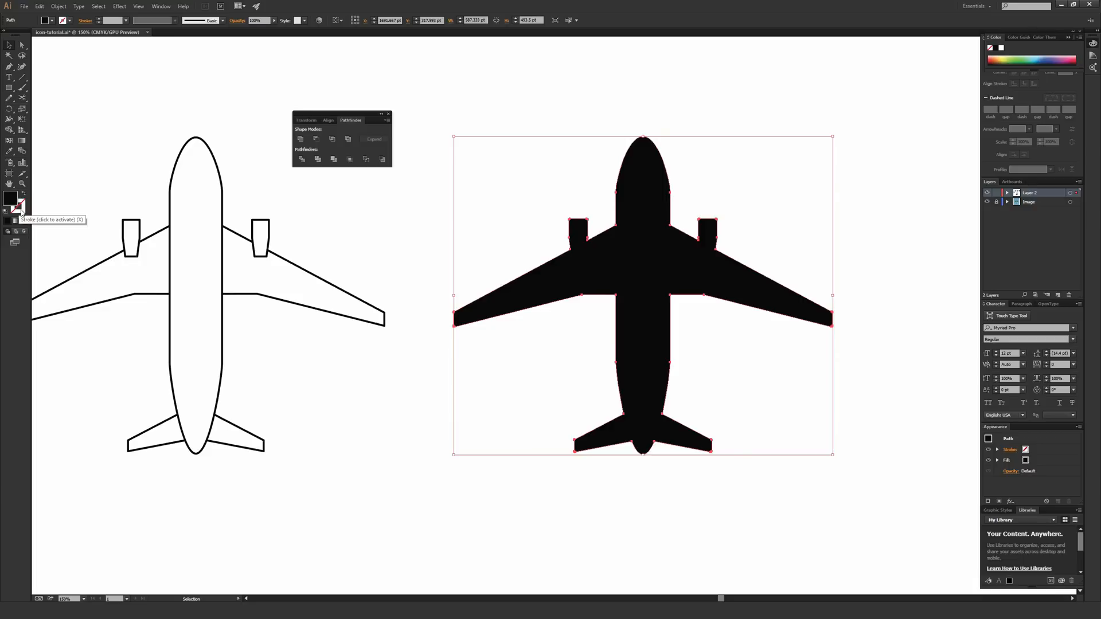
# - Turn the silhouette's black fill into a stroke, with a weight of 6 pt and round joins
pyautogui.hotkey('shift', 'x')
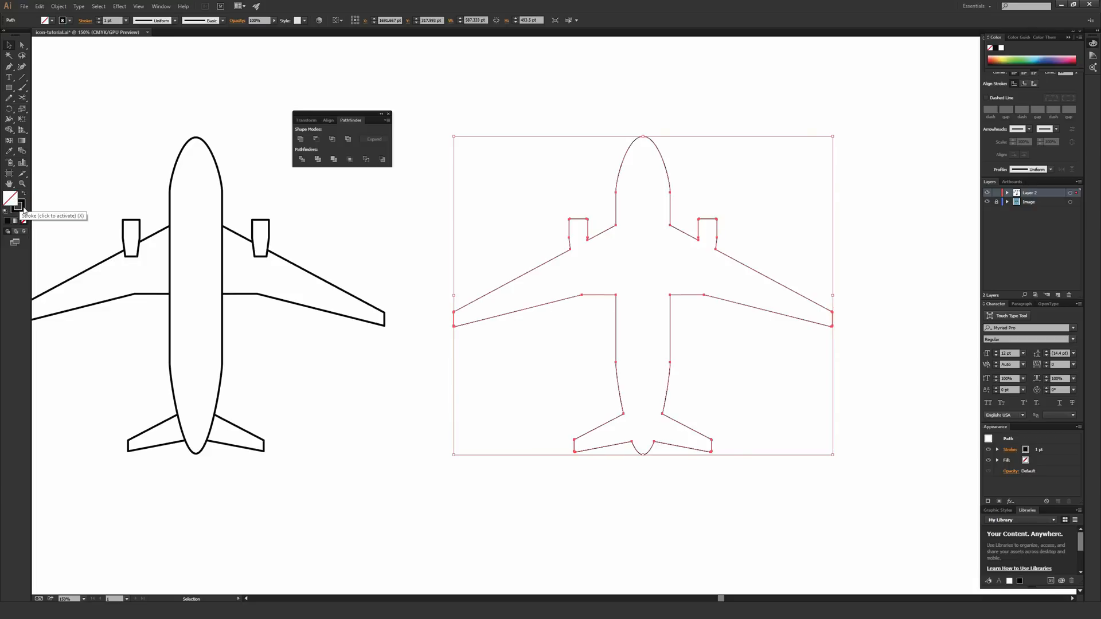
pyautogui.click(1067, 39)
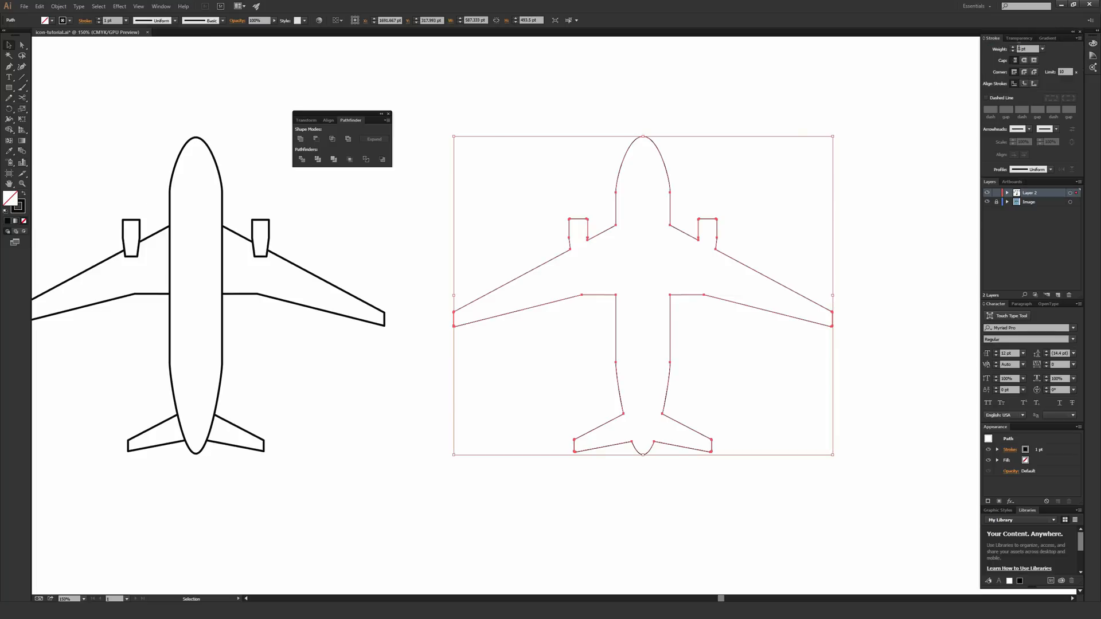
pyautogui.click(1013, 47)
pyautogui.click(1012, 47)
pyautogui.click(1013, 47)
pyautogui.click(1013, 47)
pyautogui.click(1012, 47)
pyautogui.click(1025, 72)
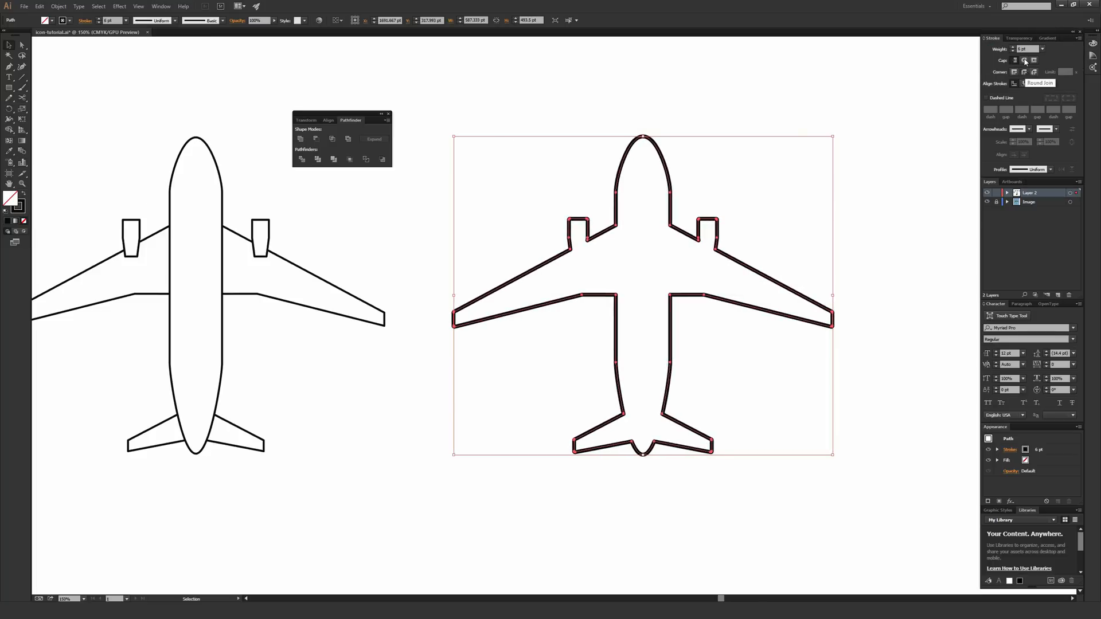
pyautogui.click(827, 114)
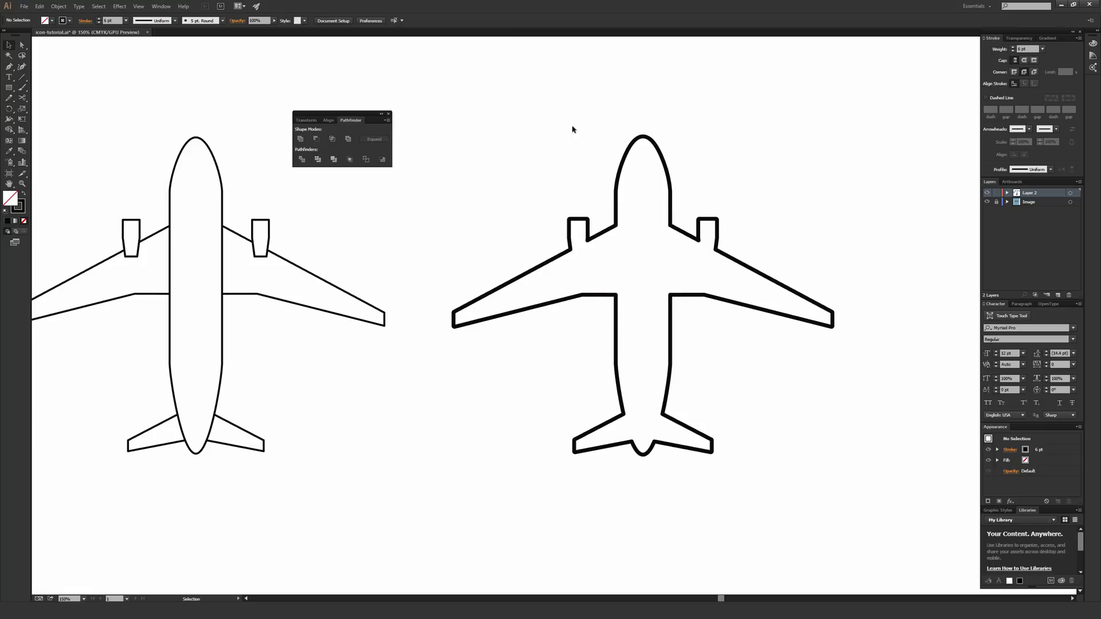
# - Swap the silhouette's stroke and fill back so it is solid black without a stroke
pyautogui.moveTo(539, 77); pyautogui.dragTo(790, 334)
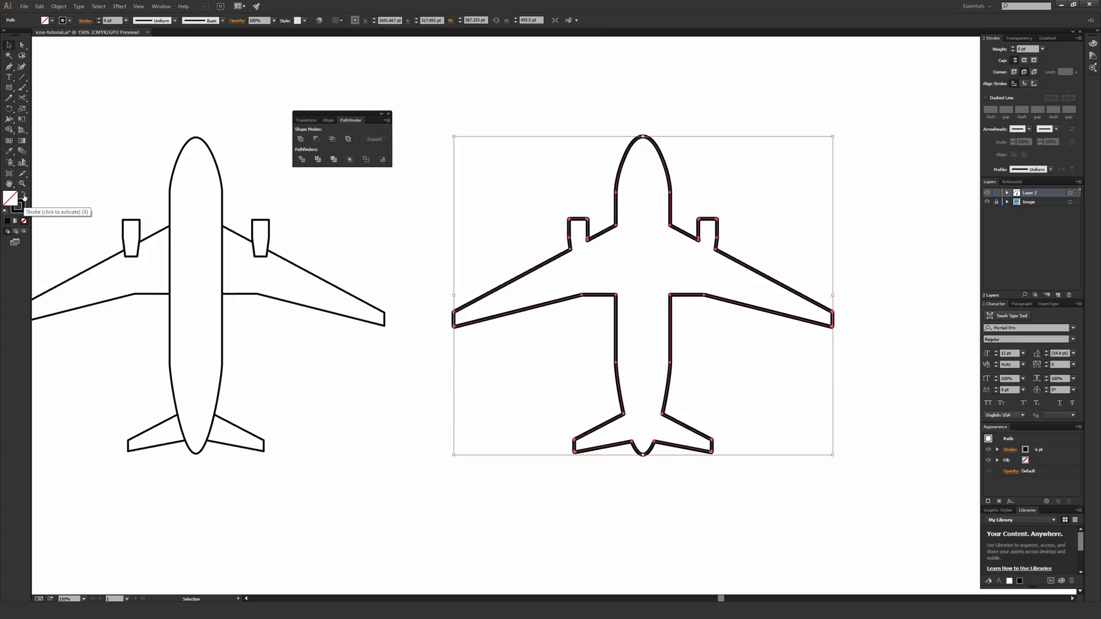
pyautogui.click(24, 195)
pyautogui.click(782, 226)
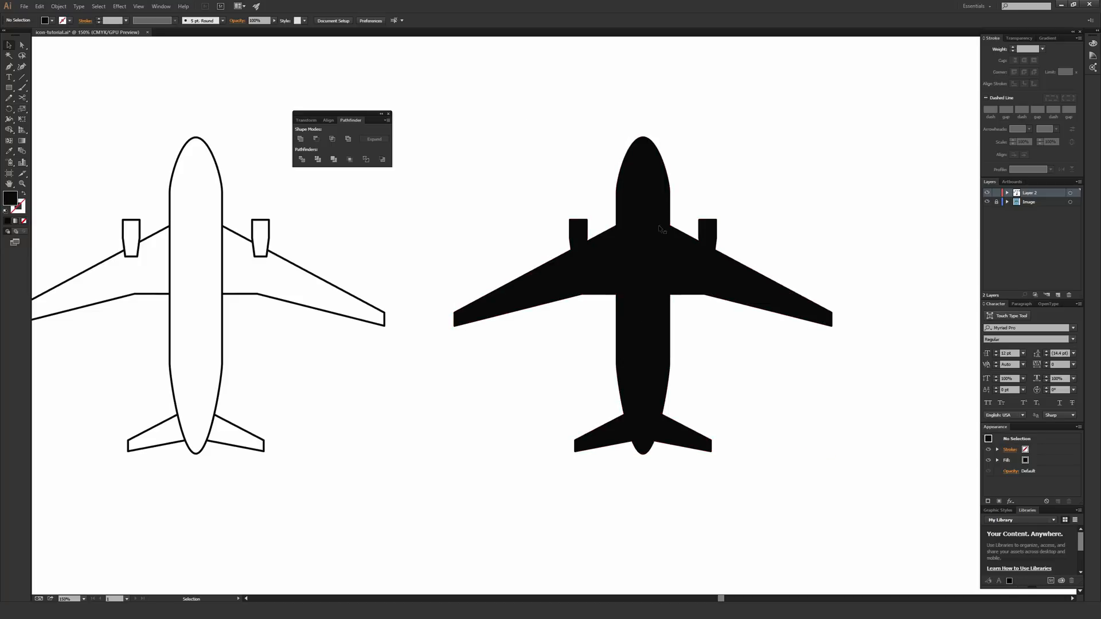
# - Remove the white fill from both engines of the thick-outline airplane, keeping their black strokes
pyautogui.moveTo(403, 288); pyautogui.dragTo(666, 286)
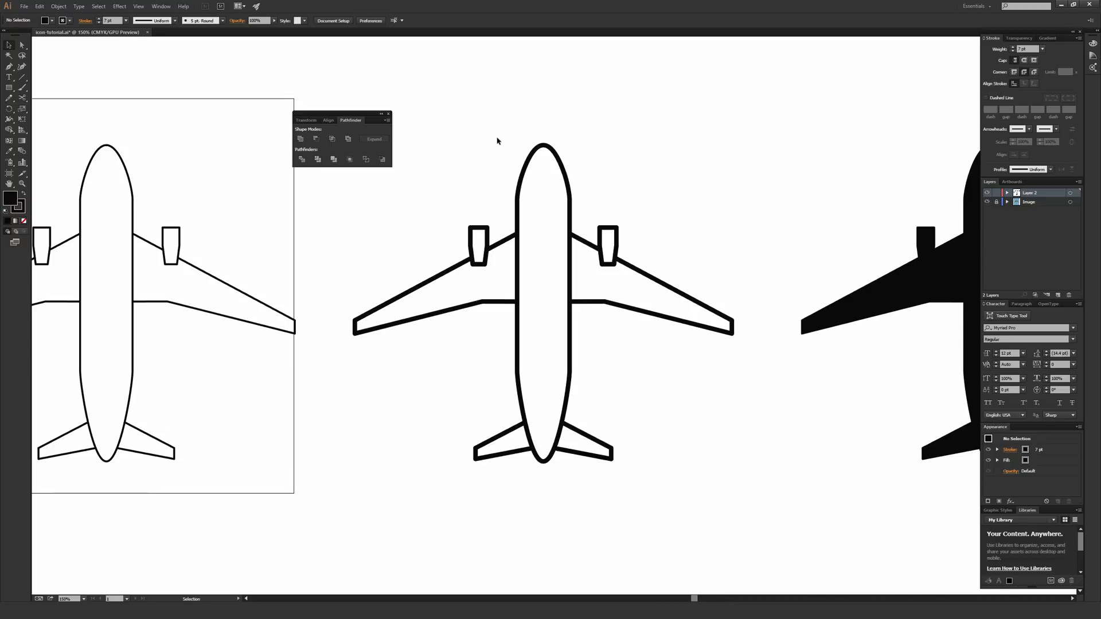
pyautogui.click(479, 245)
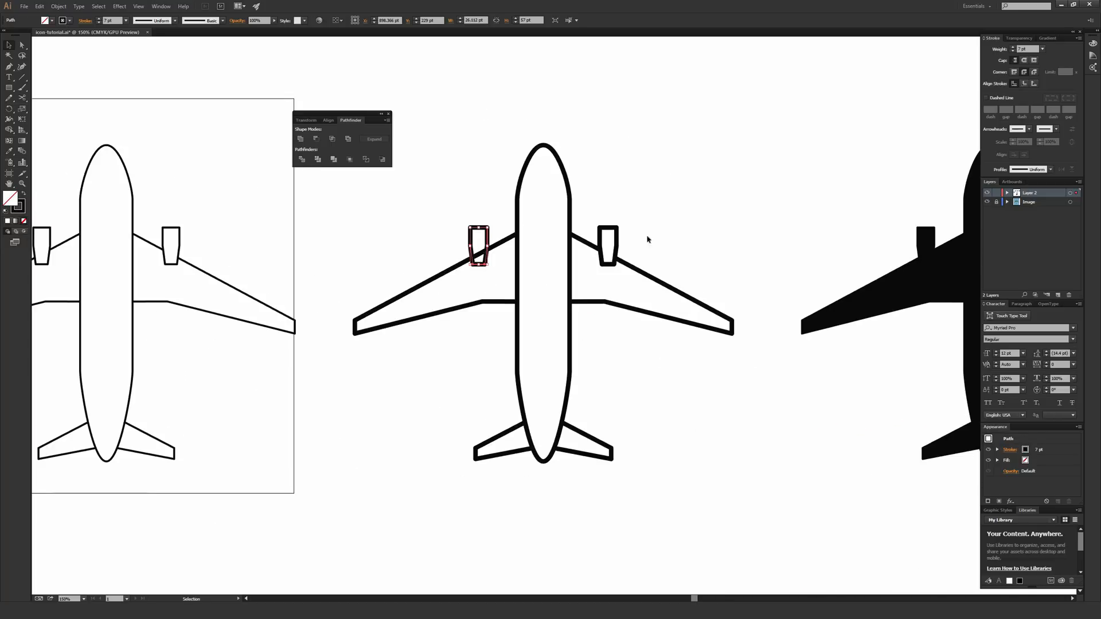
pyautogui.click(610, 240)
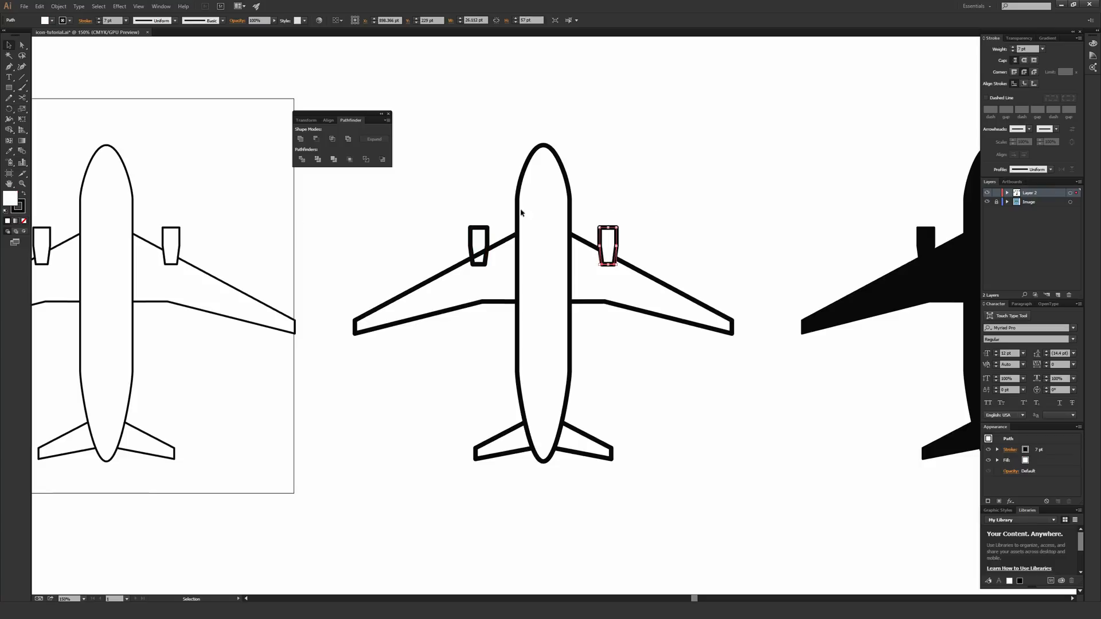
pyautogui.click(24, 222)
pyautogui.click(471, 212)
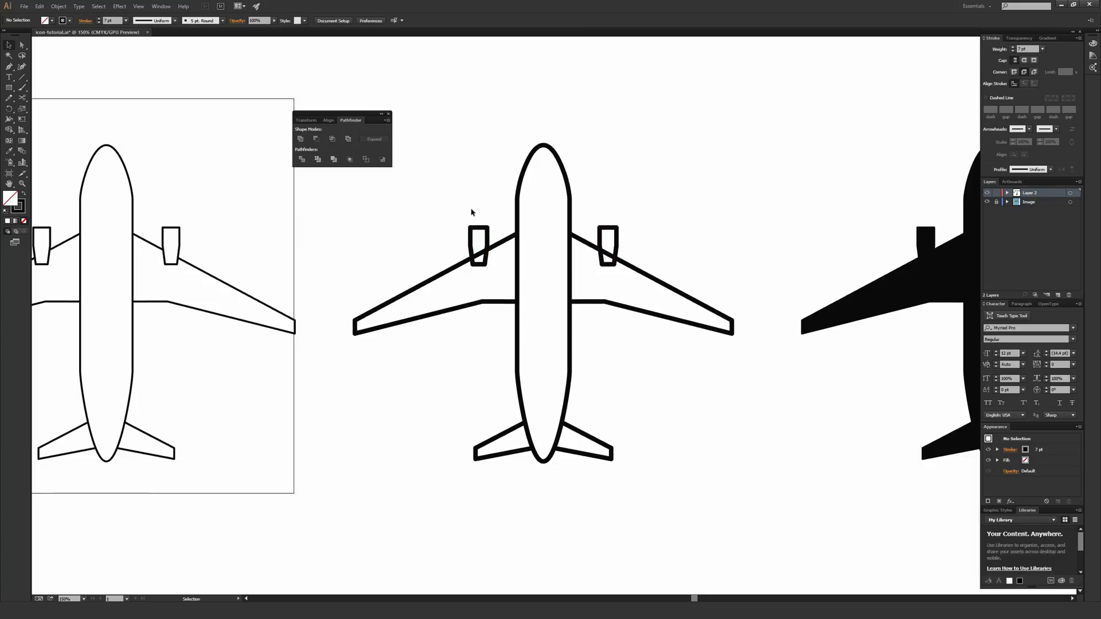
# - Bring both wings of the thick-outline airplane to the front of the stacking order
pyautogui.hotkey('ctrl', '+')
pyautogui.hotkey('ctrl', '+')
pyautogui.hotkey('ctrl', '+')
pyautogui.moveTo(573, 318); pyautogui.dragTo(764, 477)
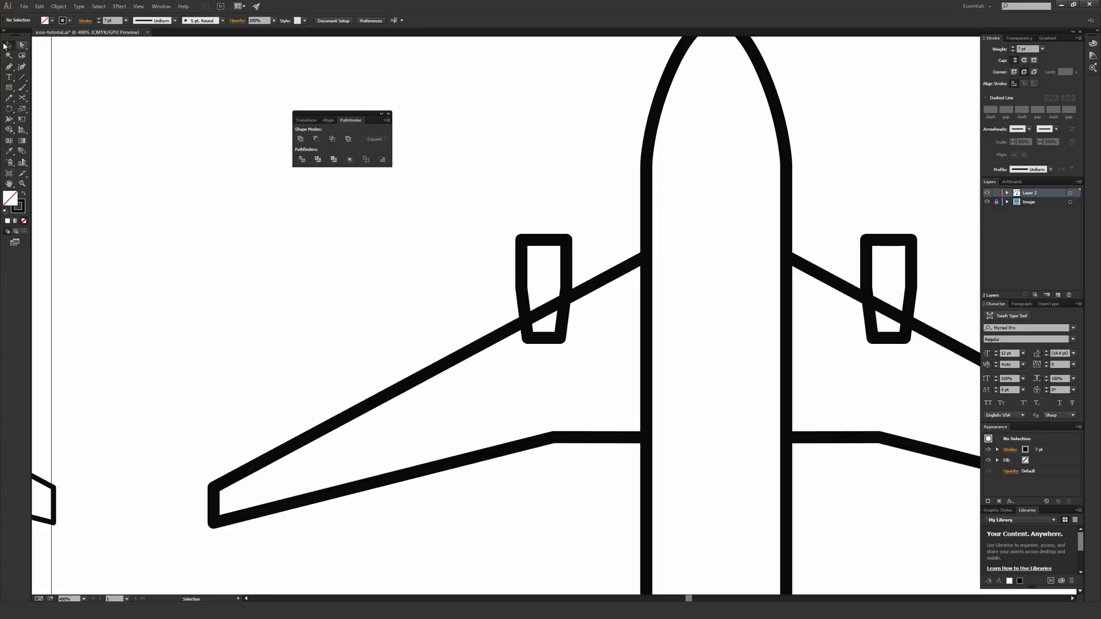
pyautogui.click(462, 459)
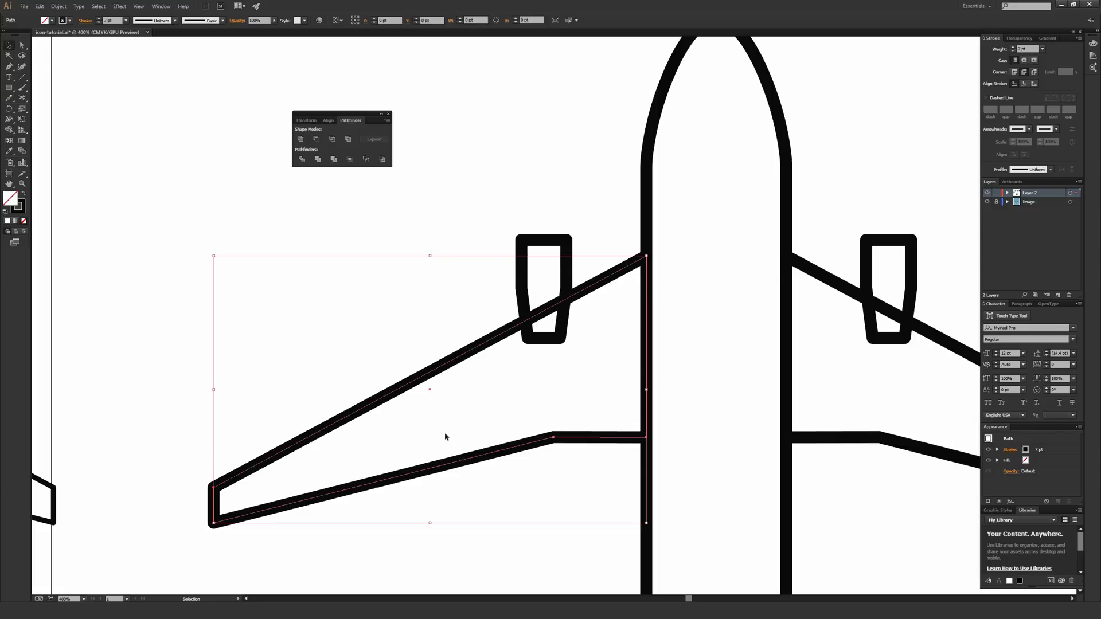
pyautogui.keyDown('shift'); pyautogui.click(827, 274); pyautogui.keyUp('shift')
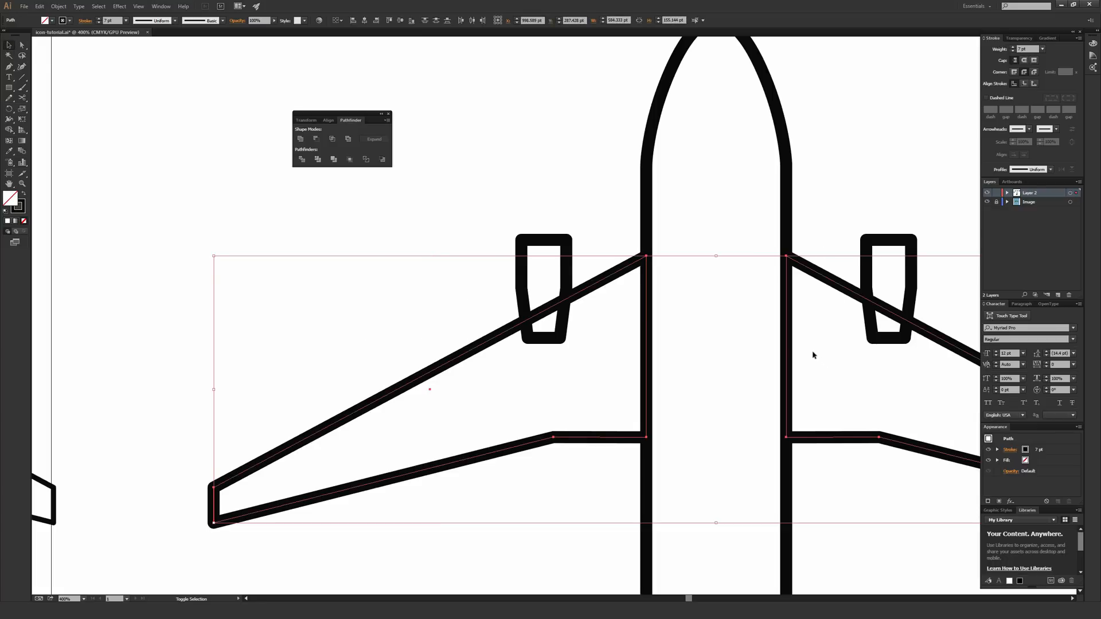
pyautogui.moveTo(813, 355); pyautogui.dragTo(703, 310)
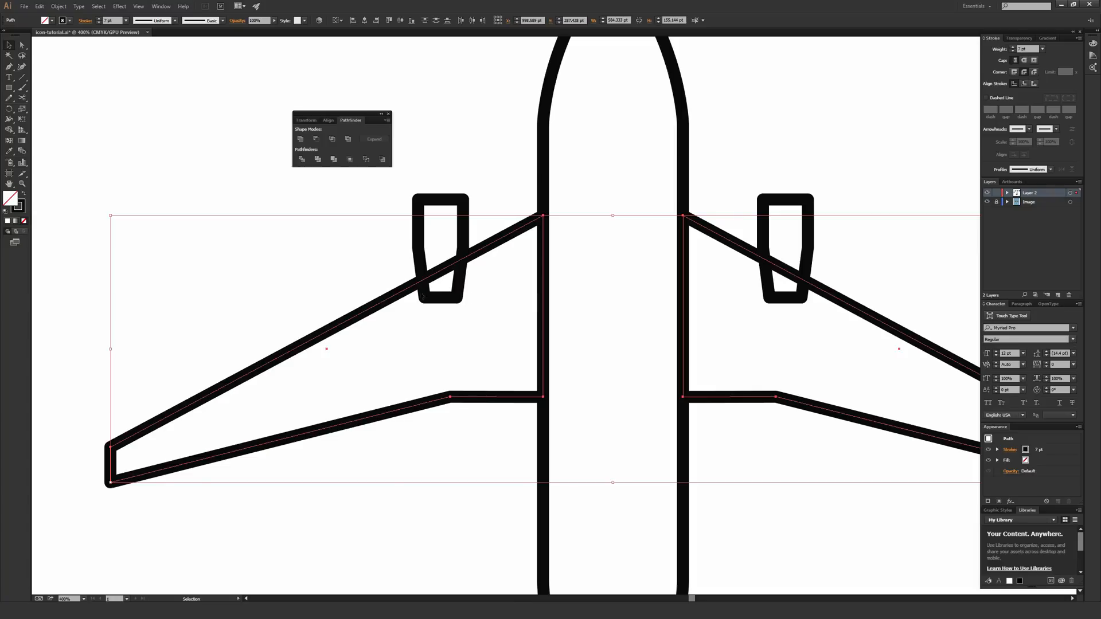
pyautogui.rightClick(400, 296)
pyautogui.moveTo(425, 407)
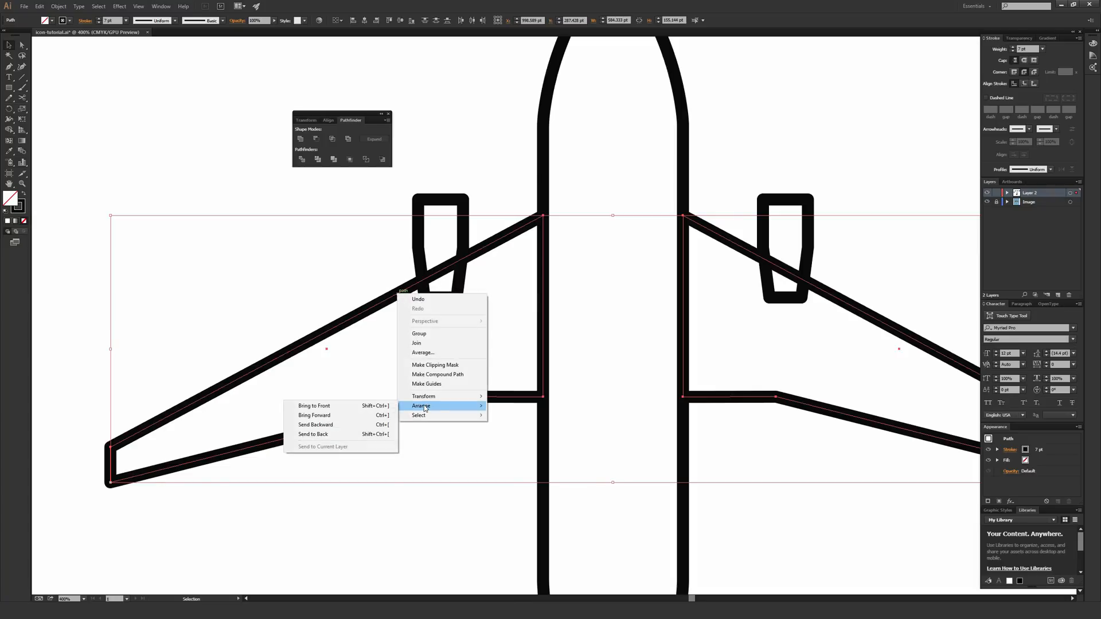
pyautogui.click(345, 407)
pyautogui.click(323, 246)
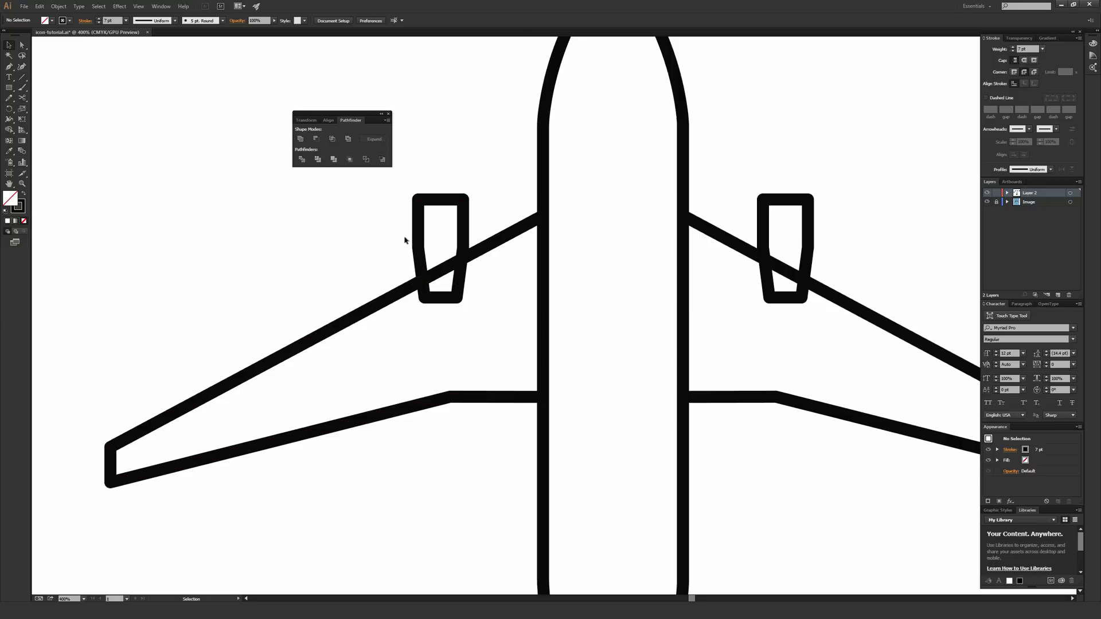
# - Cut the left wing's edge with Scissors where it crosses the left engine's outline, and delete the segment inside the engine
pyautogui.press('c')
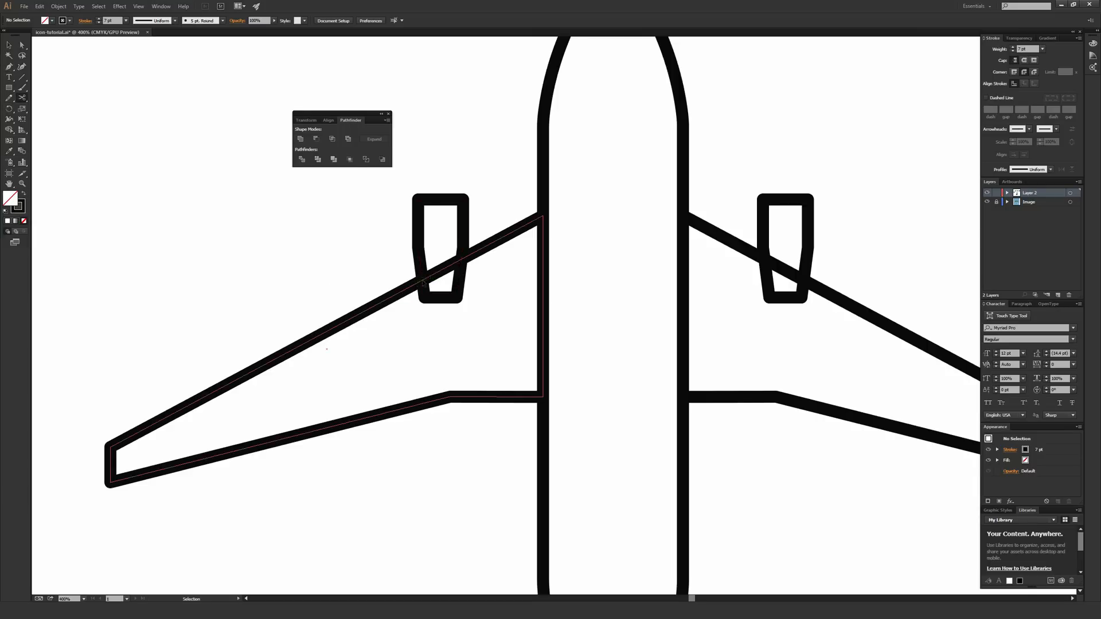
pyautogui.hotkey('ctrl', '+')
pyautogui.hotkey('ctrl', '+')
pyautogui.hotkey('ctrl', '+')
pyautogui.moveTo(369, 225); pyautogui.dragTo(679, 332)
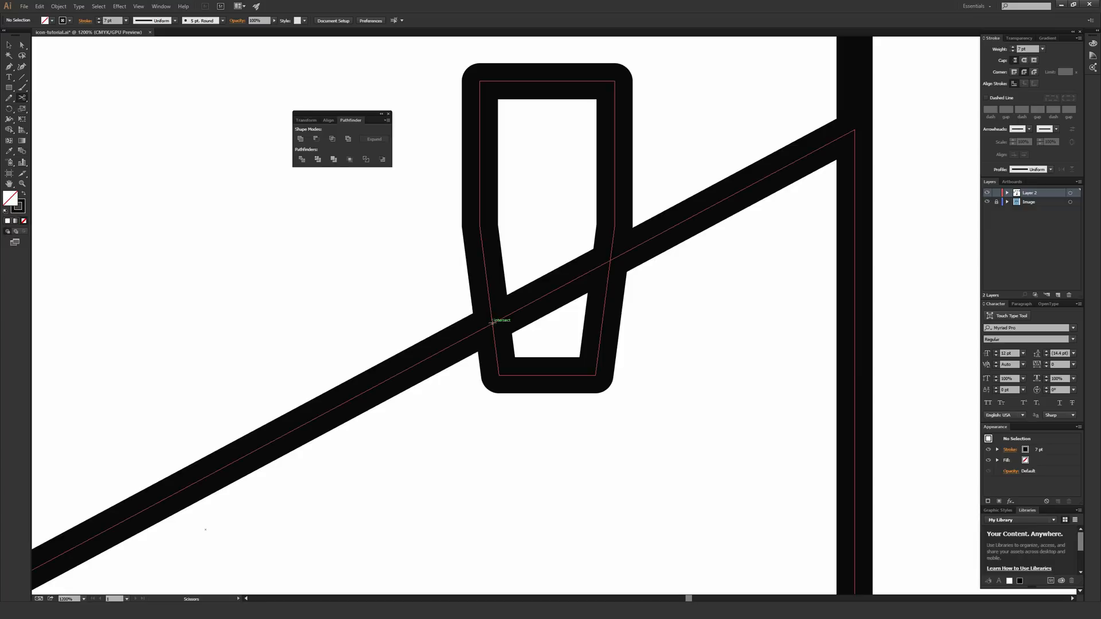
pyautogui.click(492, 323)
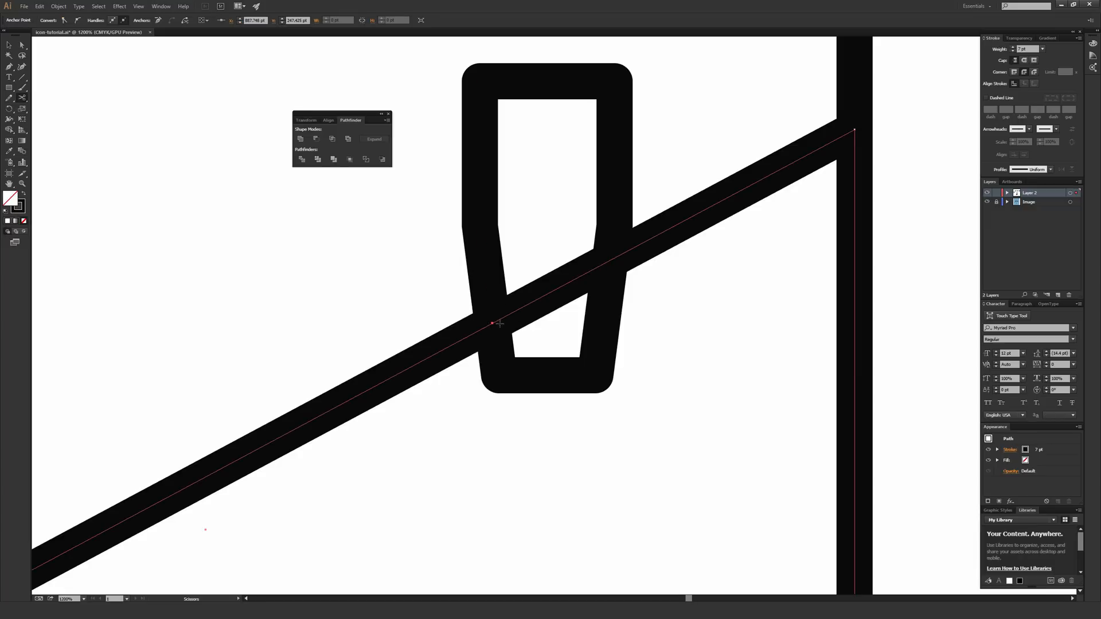
pyautogui.click(610, 261)
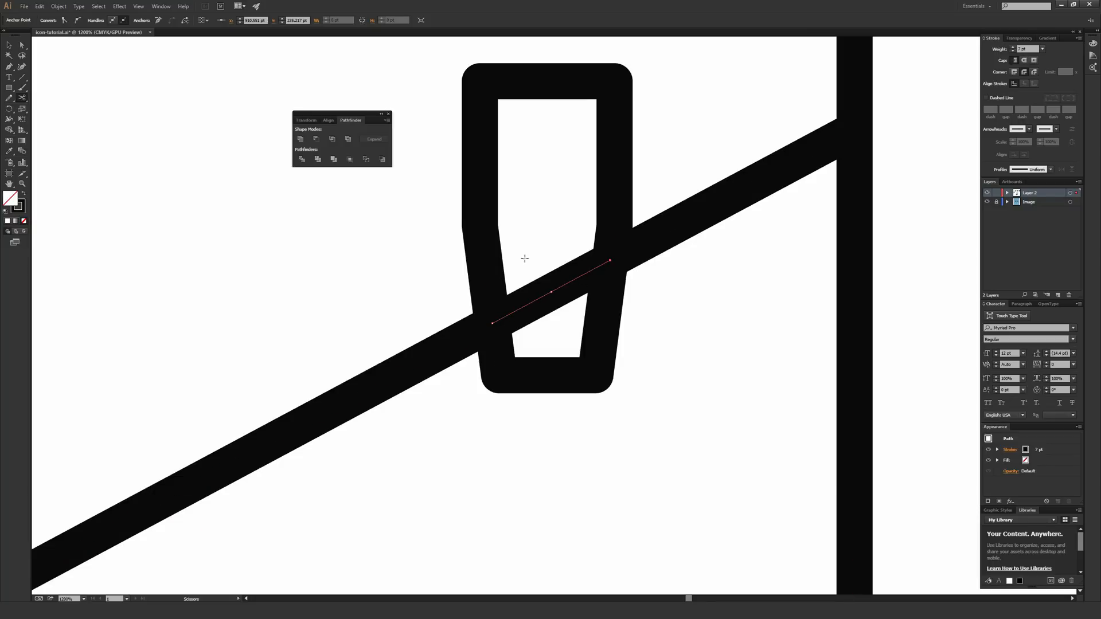
pyautogui.press('Delete')
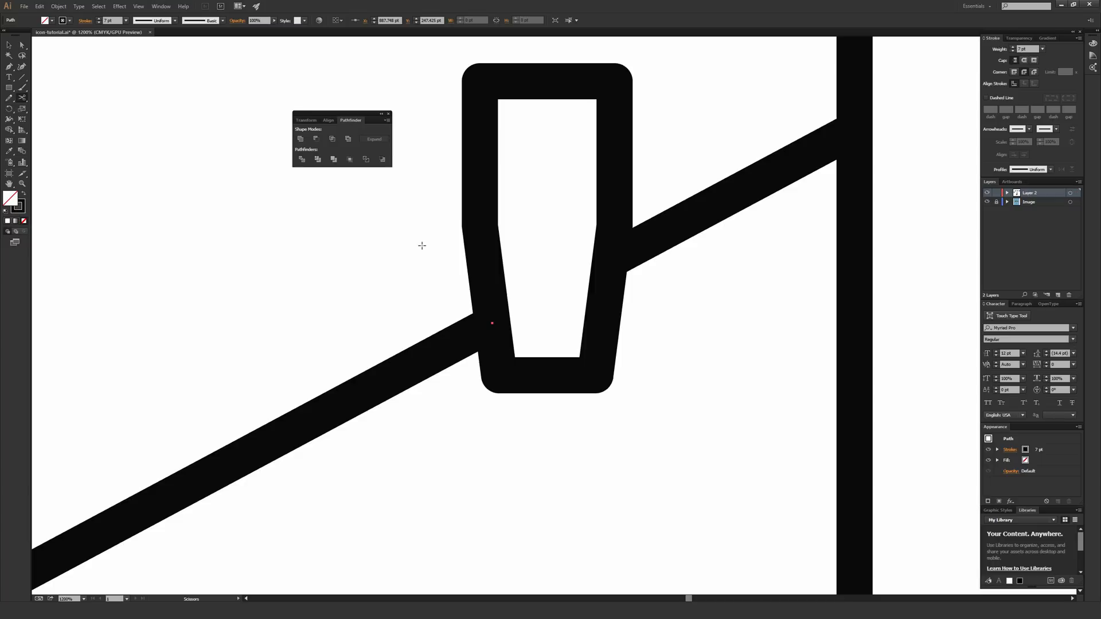
pyautogui.press('Delete')
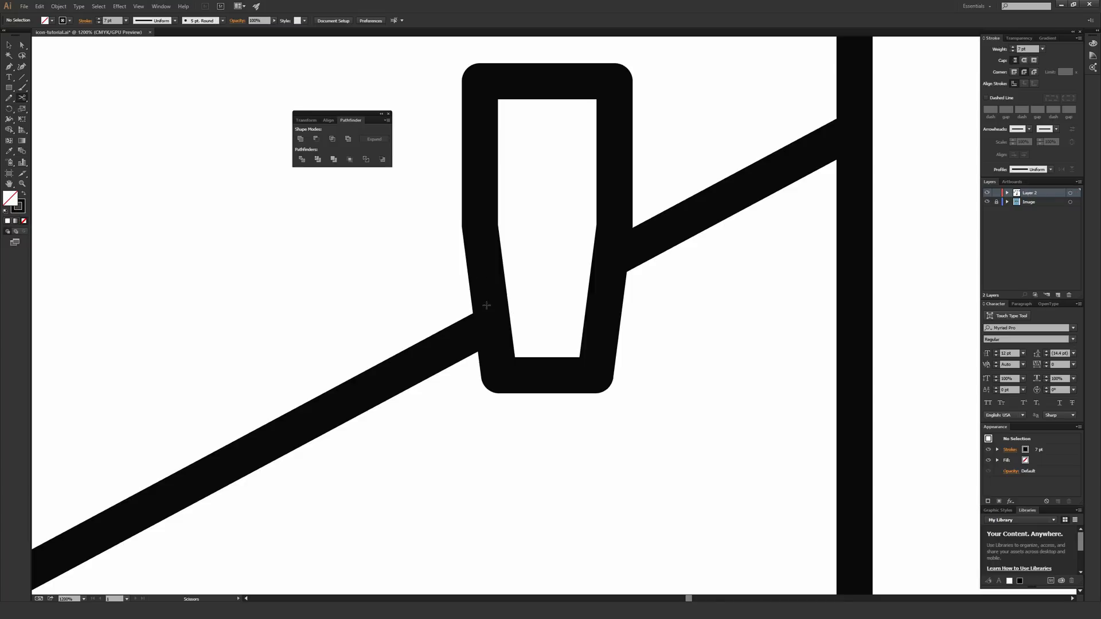
# - Cut the right wing's edge at both crossings with the right engine's outline, and delete the segment inside the engine
pyautogui.hotkey('ctrl', '-')
pyautogui.moveTo(882, 310); pyautogui.dragTo(412, 305)
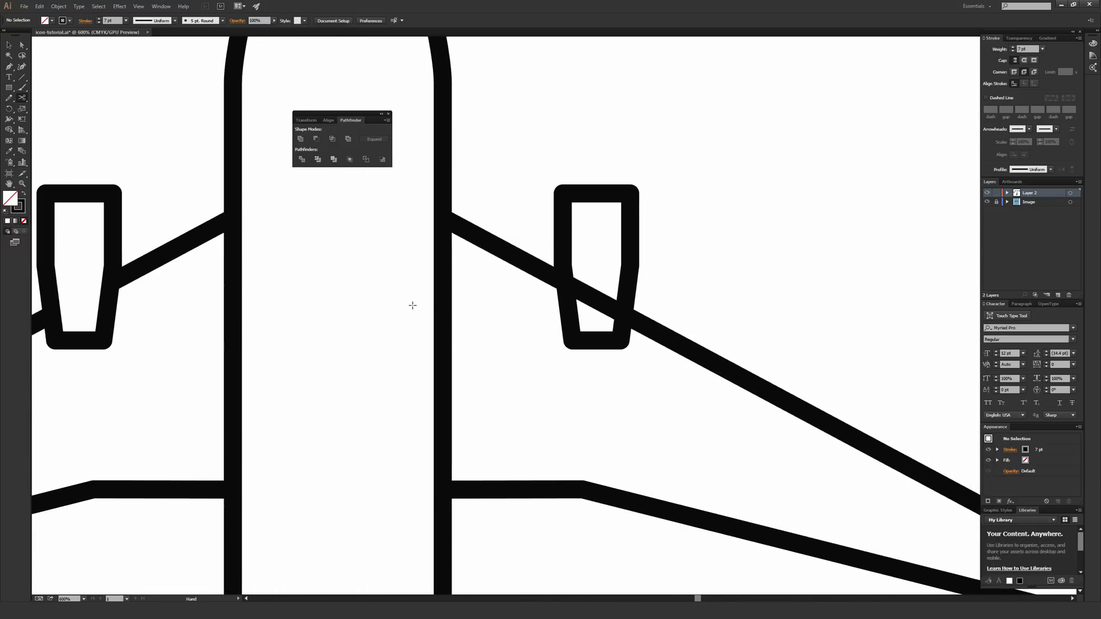
pyautogui.hotkey('ctrl', '+')
pyautogui.hotkey('ctrl', '+')
pyautogui.hotkey('ctrl', '+')
pyautogui.moveTo(628, 269); pyautogui.dragTo(531, 364)
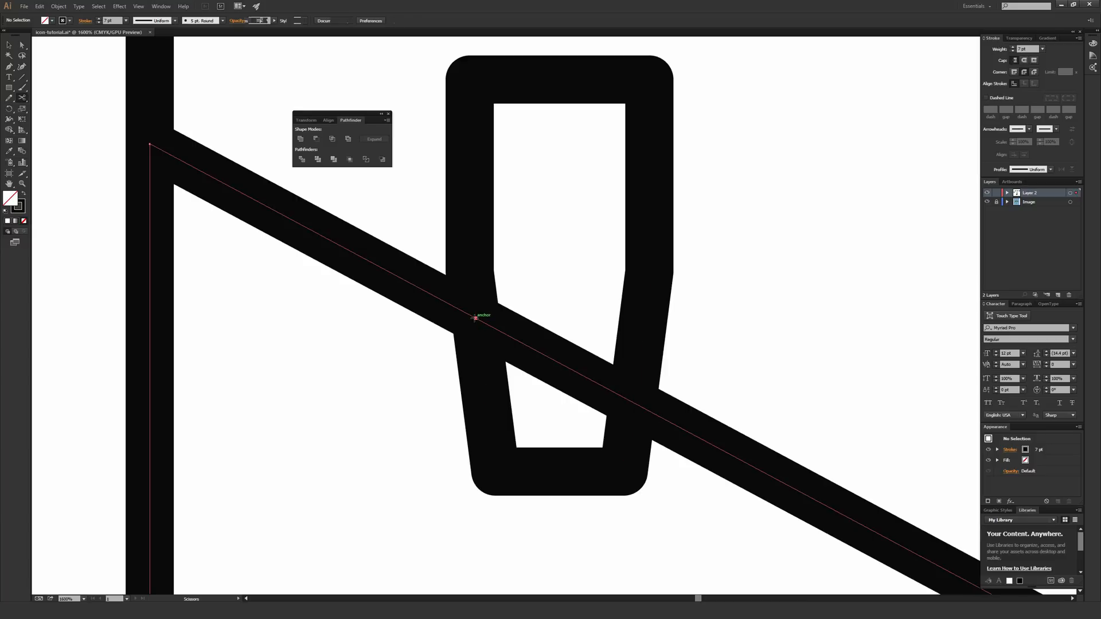
pyautogui.click(475, 317)
pyautogui.click(631, 401)
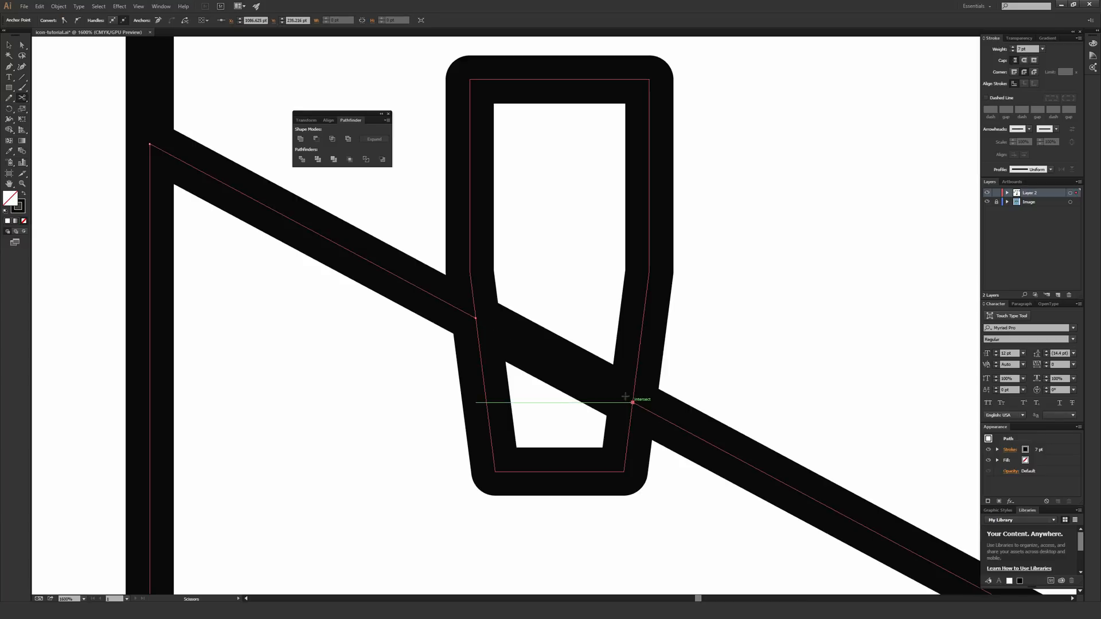
pyautogui.press('a')
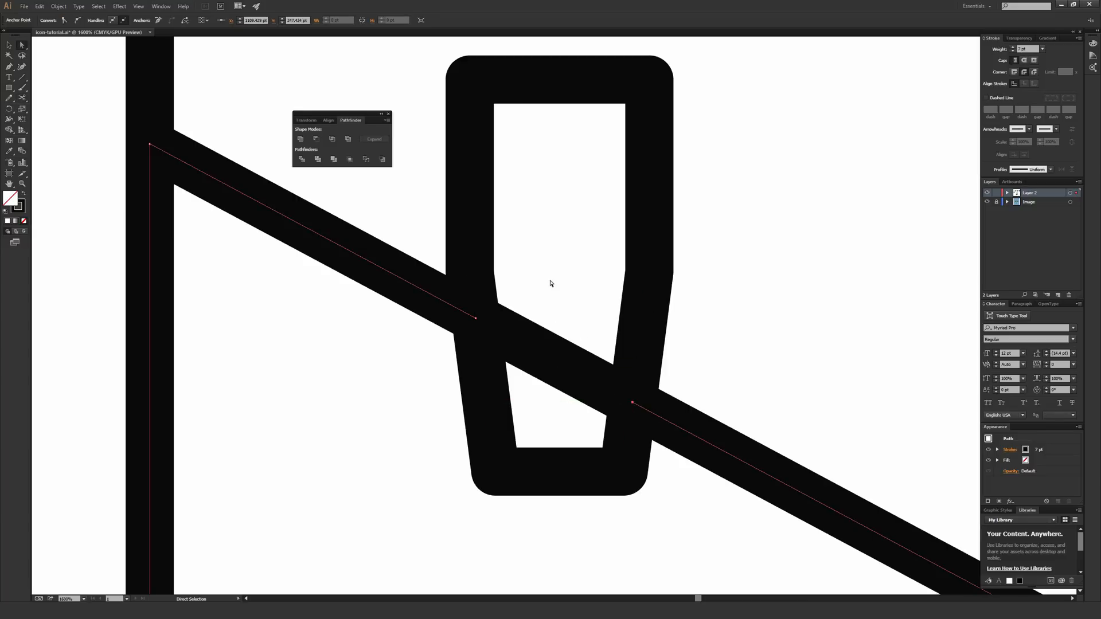
pyautogui.click(561, 383)
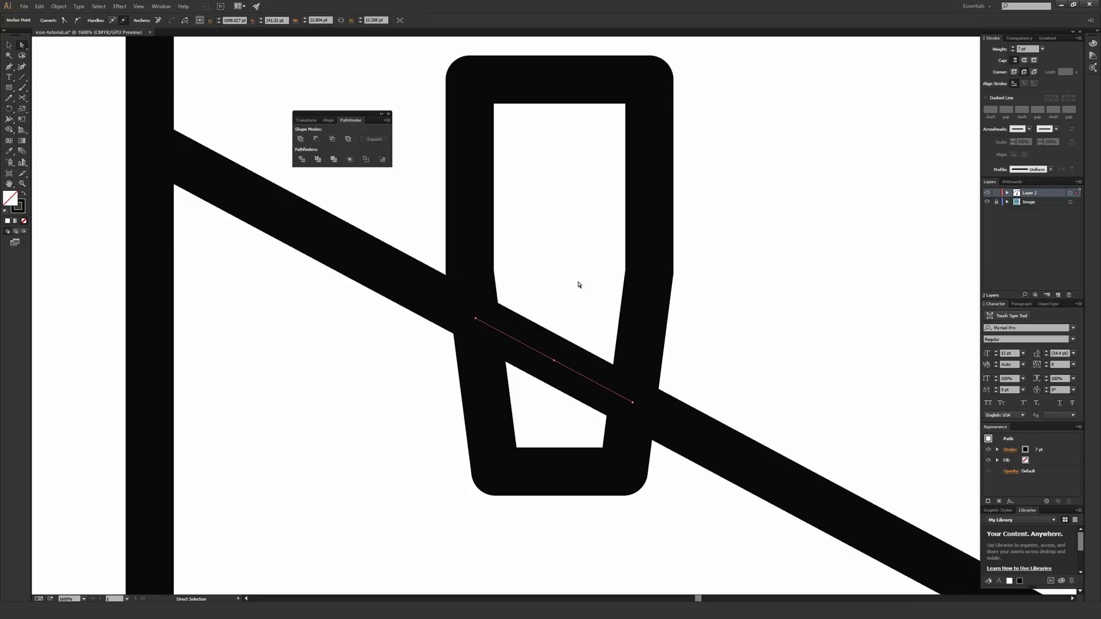
pyautogui.moveTo(539, 241); pyautogui.dragTo(565, 408)
pyautogui.press('Delete')
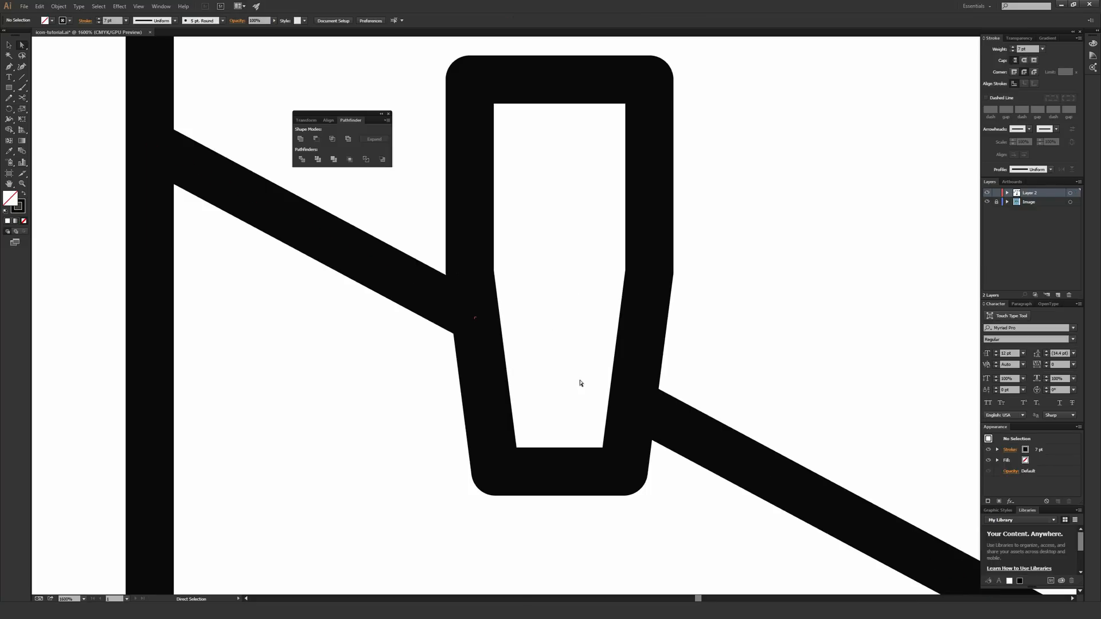
pyautogui.hotkey('ctrl', '-')
pyautogui.hotkey('ctrl', '-')
pyautogui.hotkey('ctrl', '-')
pyautogui.hotkey('ctrl', '-')
pyautogui.hotkey('ctrl', '-')
pyautogui.hotkey('ctrl', '-')
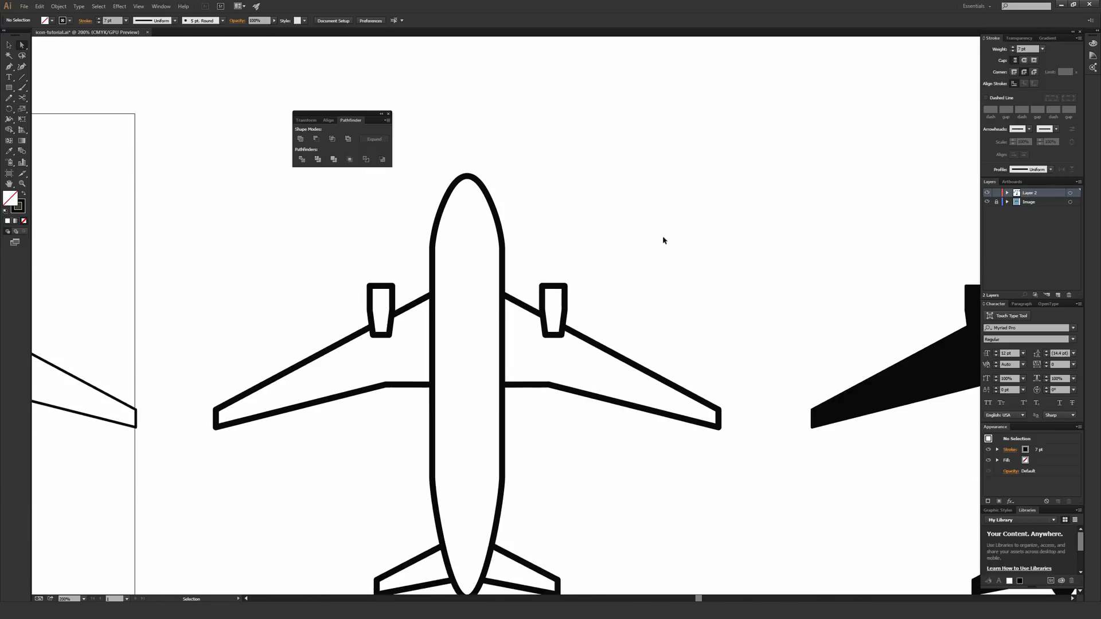
# - Group all parts of the thick-outline airplane and reposition the whole airplane slightly between the thin-outline airplane and the silhouette
pyautogui.moveTo(634, 334); pyautogui.dragTo(782, 246)
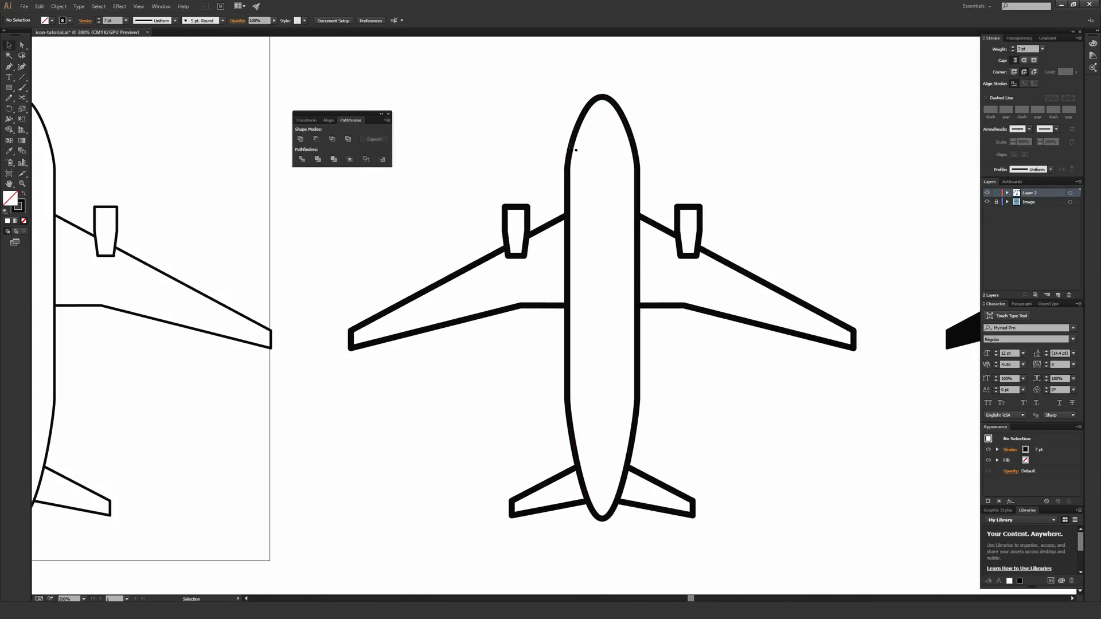
pyautogui.moveTo(461, 89); pyautogui.dragTo(797, 521)
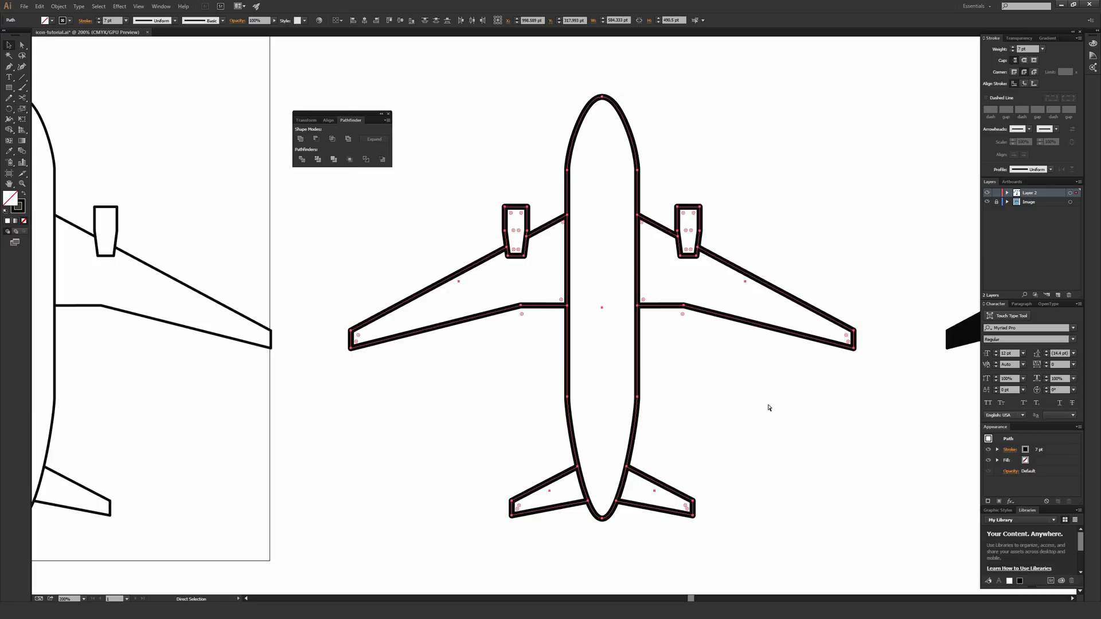
pyautogui.press('v')
pyautogui.click(718, 362)
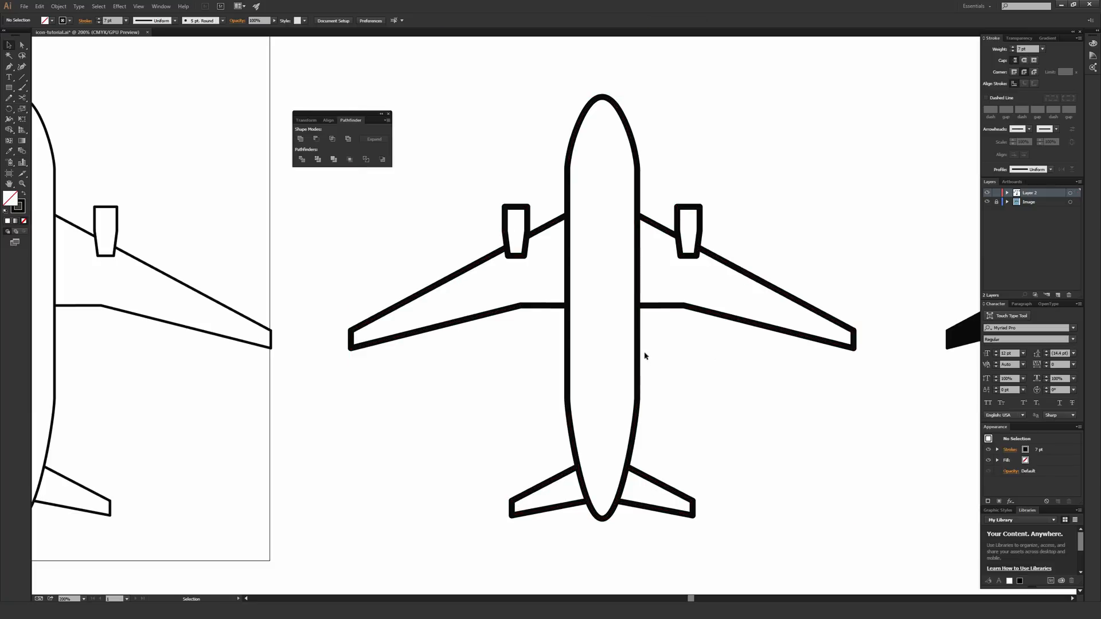
pyautogui.moveTo(638, 355); pyautogui.dragTo(656, 316)
pyautogui.click(730, 344)
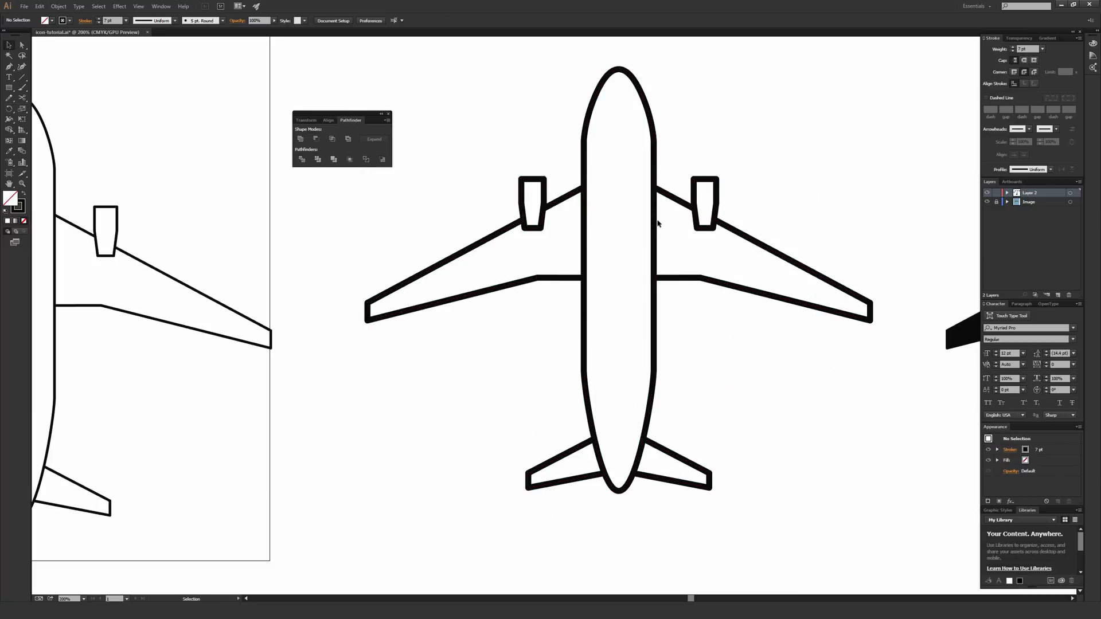
pyautogui.hotkey('ctrl', '1')
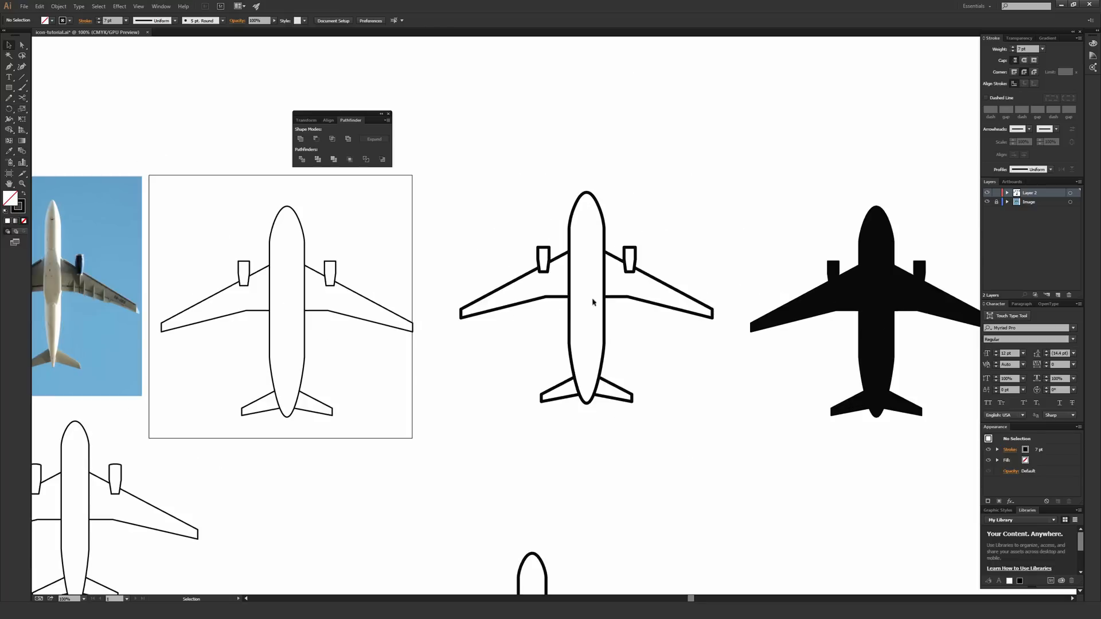
pyautogui.moveTo(604, 251)
pyautogui.mouseDown()
pyautogui.moveTo(591, 266)
pyautogui.moveTo(591, 252)
pyautogui.mouseUp()
pyautogui.click(635, 154)
# - Add a black stroke to the solid black airplane silhouette
pyautogui.moveTo(690, 195); pyautogui.dragTo(516, 143)
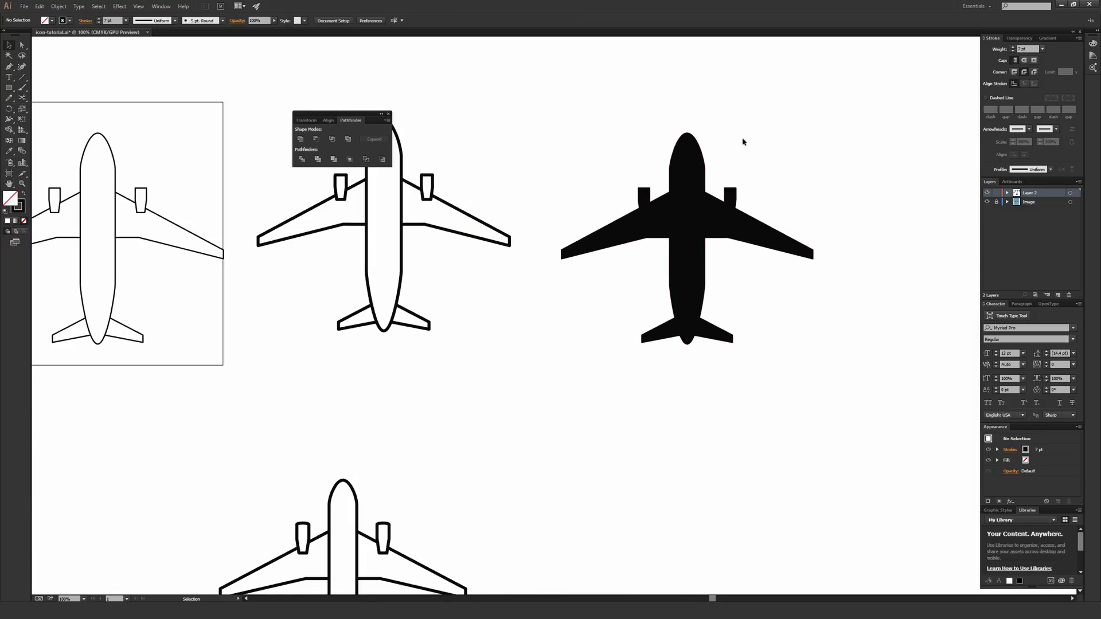
pyautogui.click(696, 157)
pyautogui.hscroll(2, 759, 117)
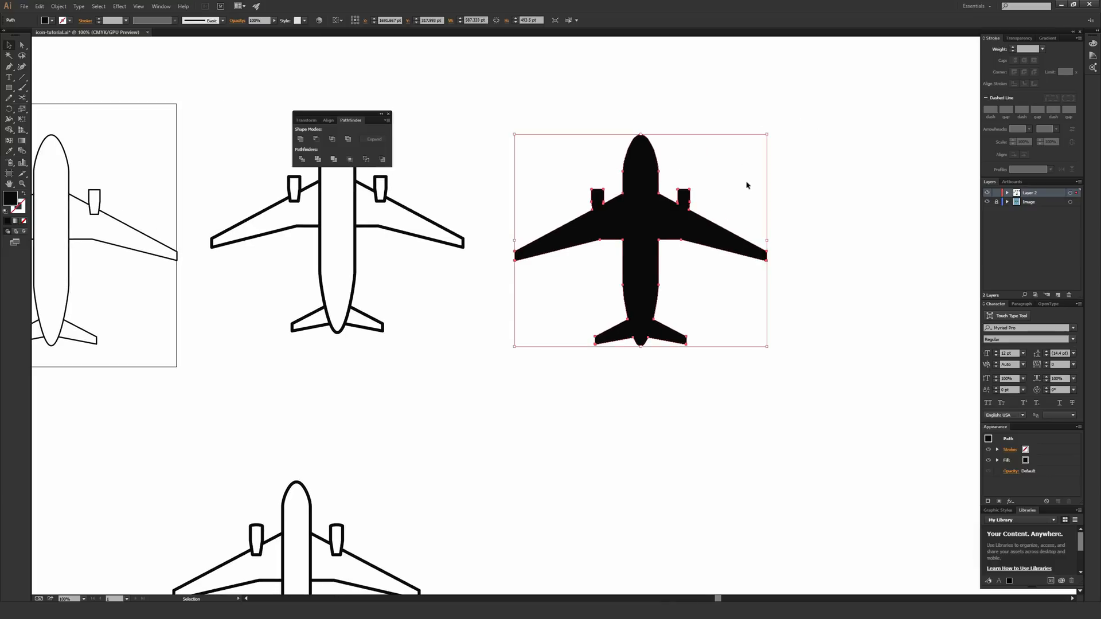
pyautogui.scroll(2, 700, 138)
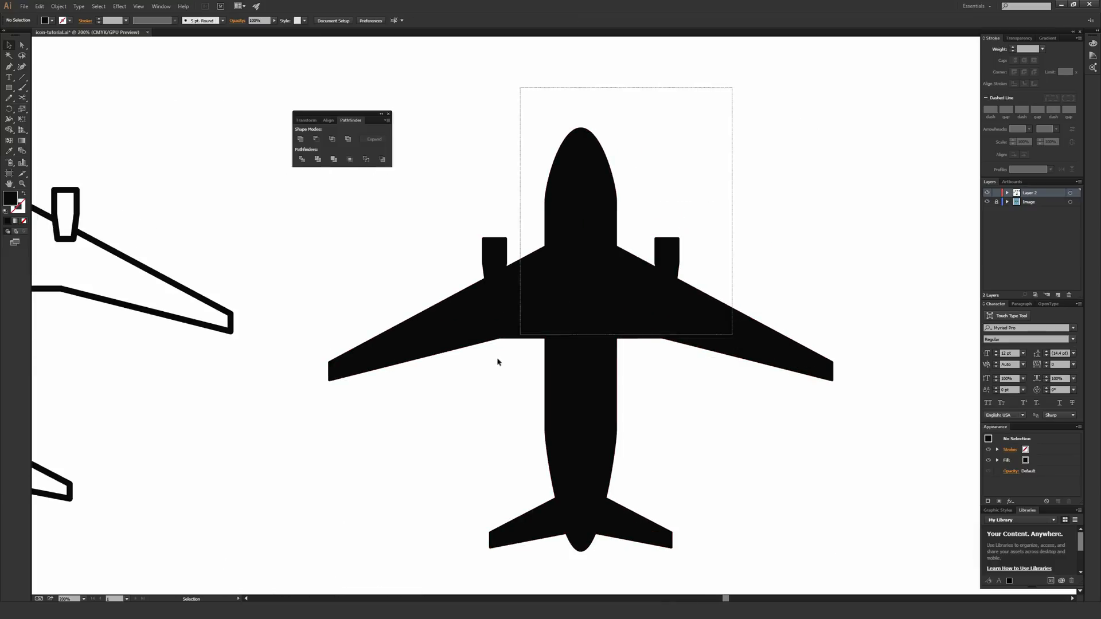
pyautogui.click(20, 209)
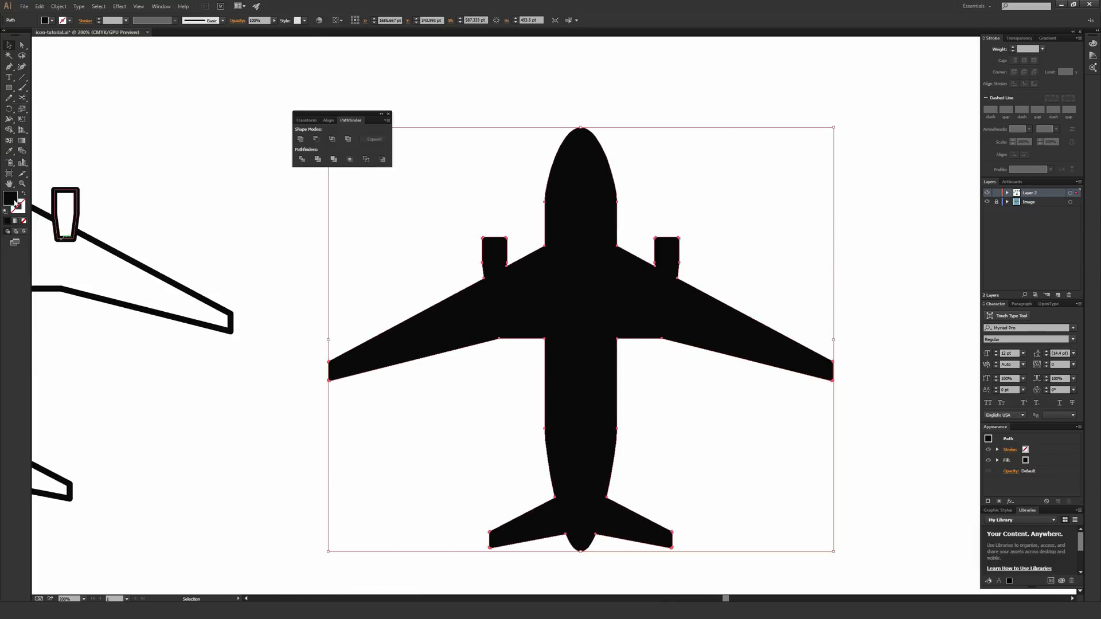
pyautogui.click(7, 220)
pyautogui.click(1002, 152)
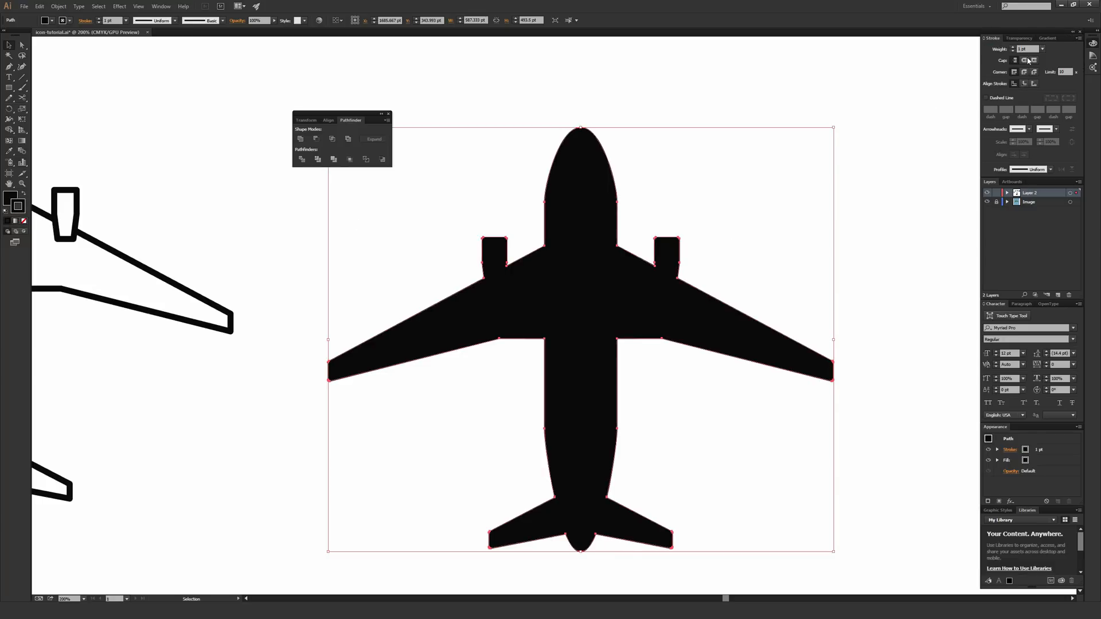
# - Give the silhouette's stroke round joins and a weight of 5 pt
pyautogui.click(1023, 73)
pyautogui.click(1013, 47)
pyautogui.click(1012, 47)
pyautogui.click(1012, 47)
pyautogui.click(1013, 47)
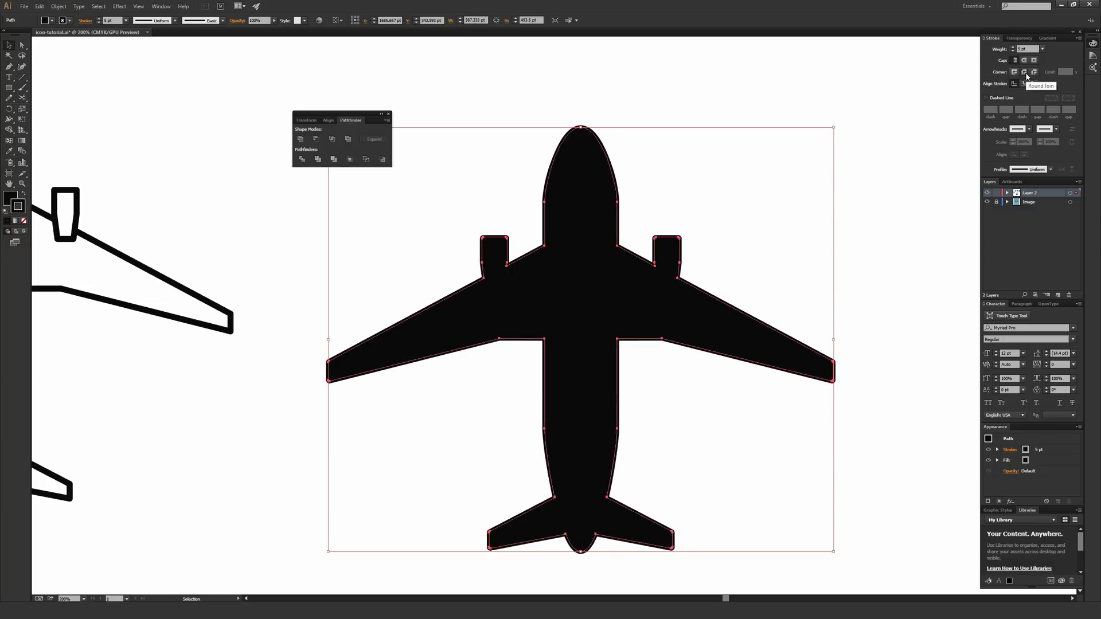
pyautogui.click(808, 117)
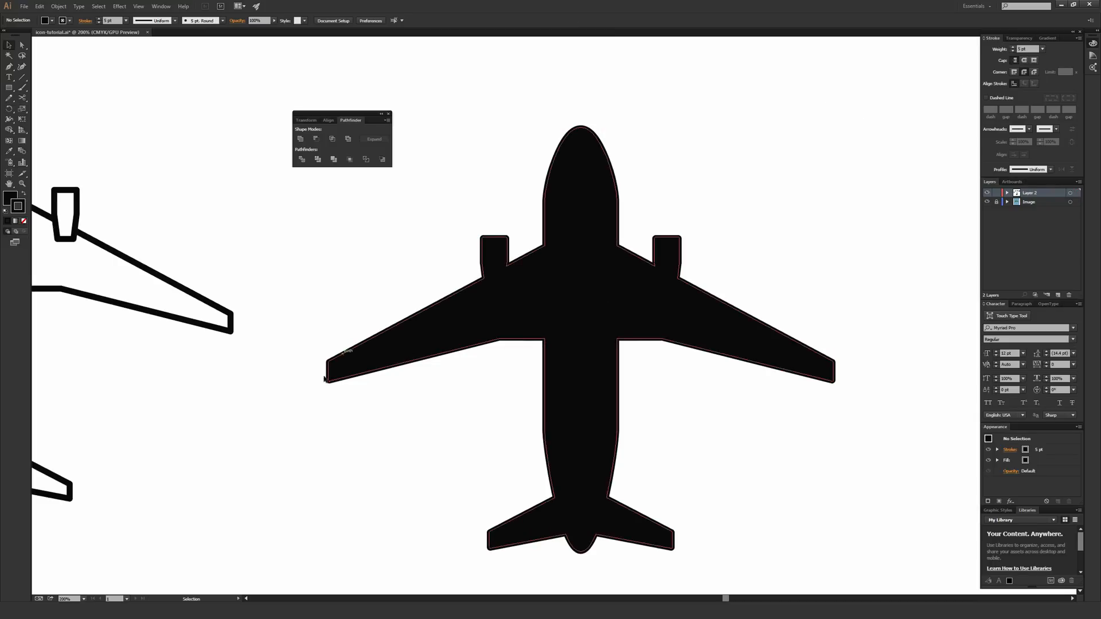
# - Remove the silhouette's fill to show only its outline, and restore the black fill
pyautogui.moveTo(410, 415); pyautogui.dragTo(419, 268)
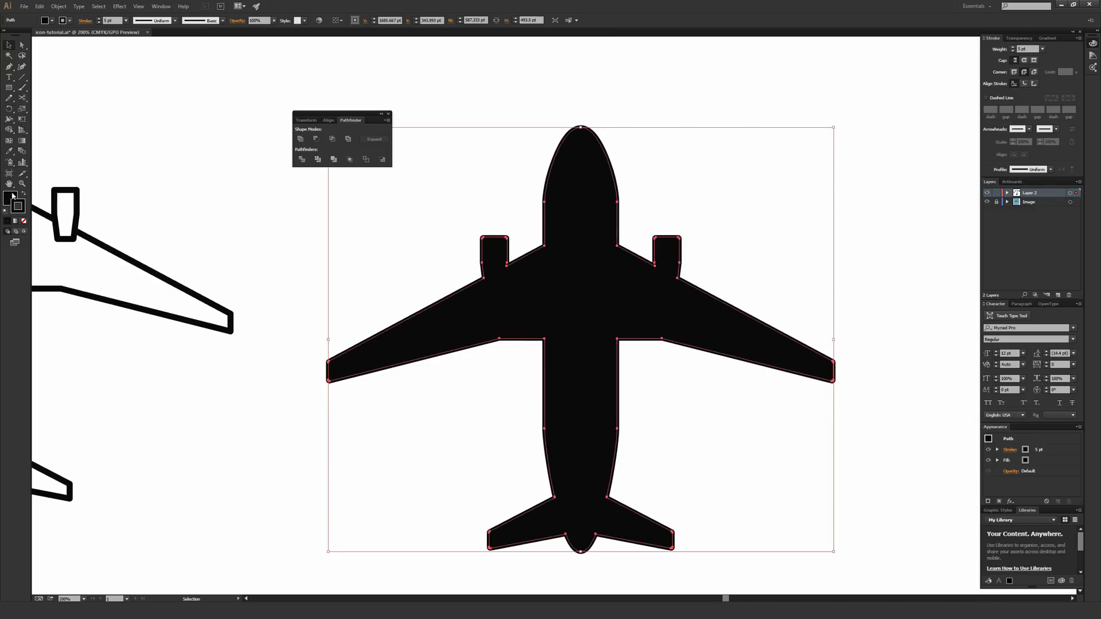
pyautogui.click(13, 196)
pyautogui.click(25, 222)
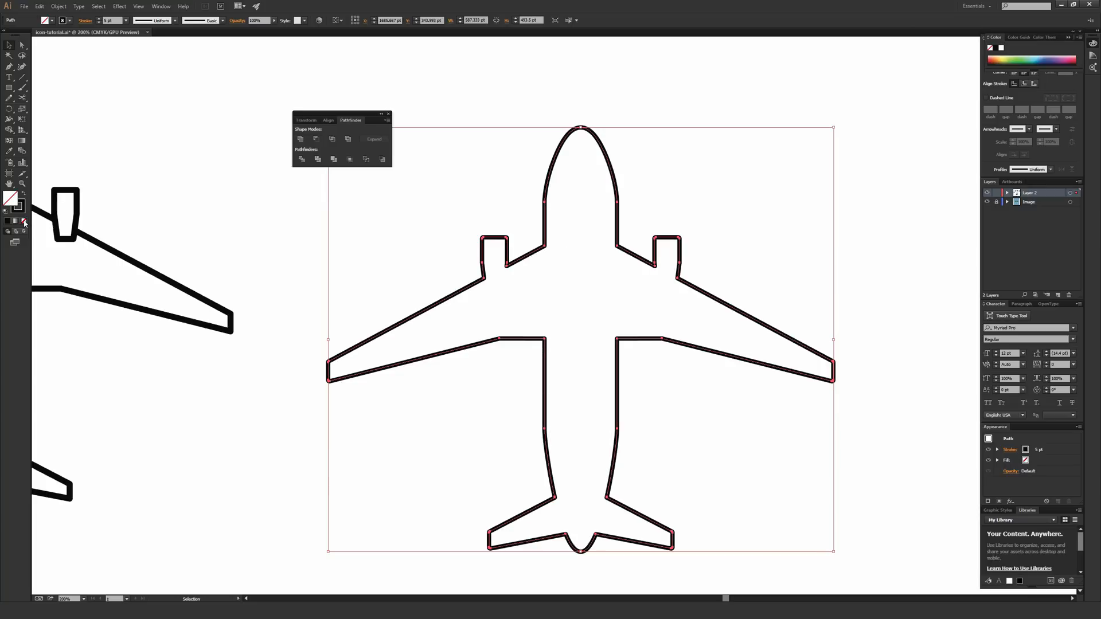
pyautogui.click(510, 127)
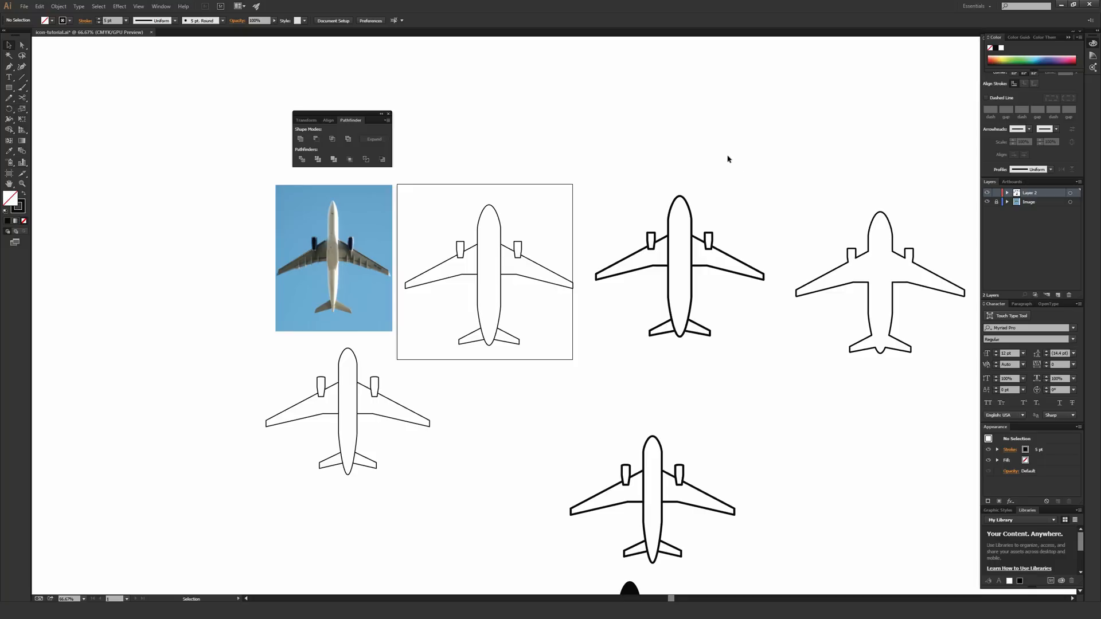
pyautogui.moveTo(787, 173); pyautogui.dragTo(613, 150)
pyautogui.click(697, 203)
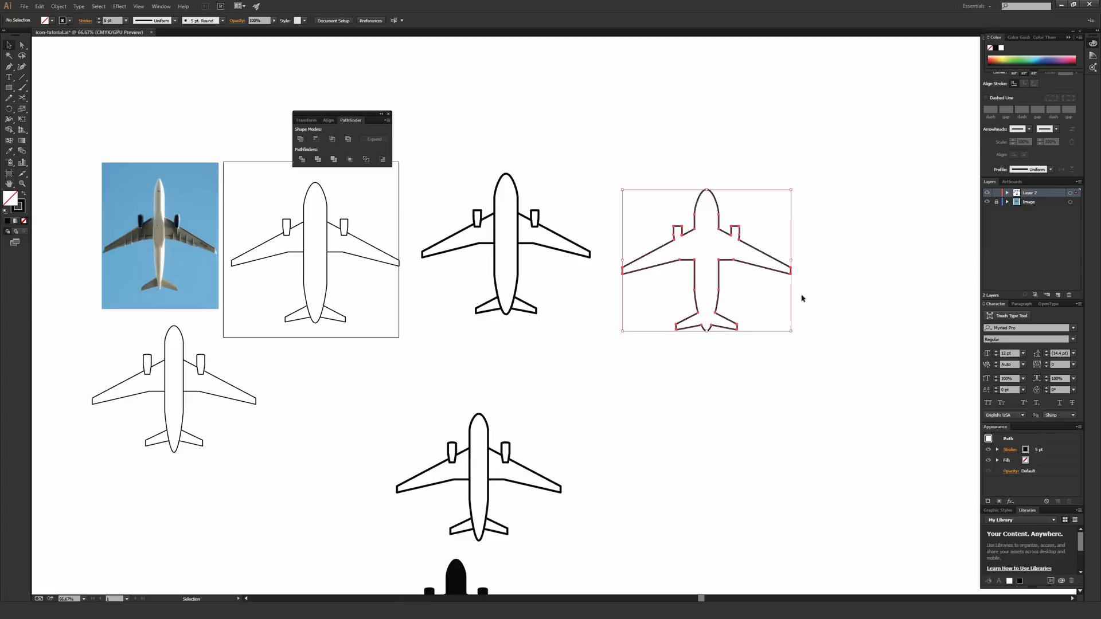
pyautogui.click(8, 221)
pyautogui.click(693, 182)
# - Duplicate the black silhouette horizontally, placing the copy just to the right of the original
pyautogui.moveTo(693, 183); pyautogui.dragTo(553, 196)
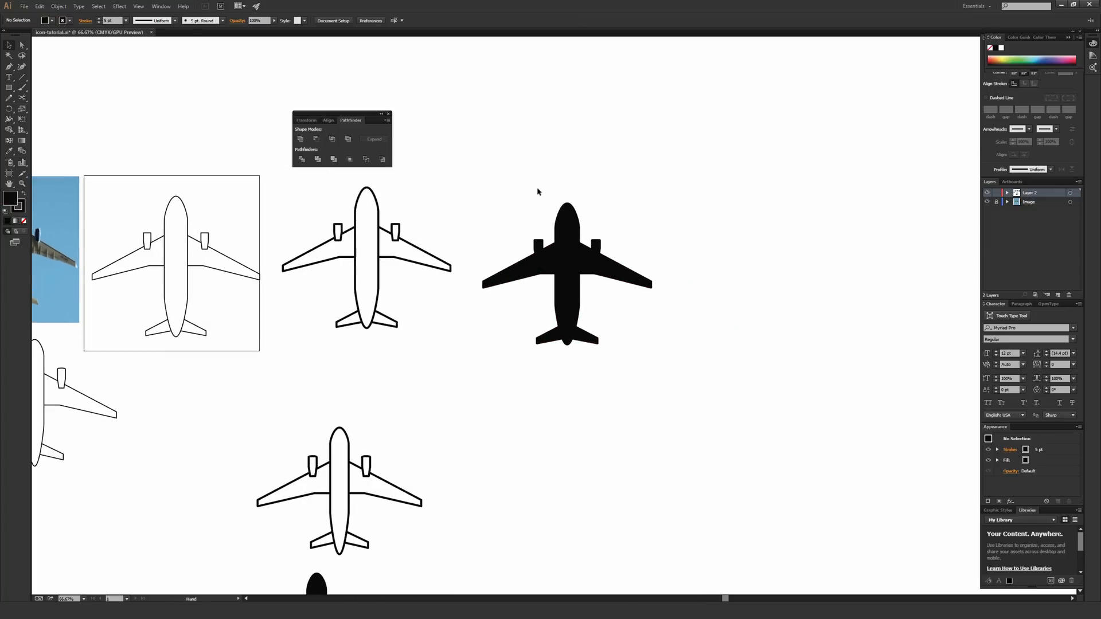
pyautogui.hotkey('ctrl', '+')
pyautogui.hotkey('ctrl', '+')
pyautogui.moveTo(642, 169); pyautogui.dragTo(553, 241)
pyautogui.moveTo(483, 250); pyautogui.dragTo(898, 251)
pyautogui.moveTo(599, 103); pyautogui.dragTo(257, 112)
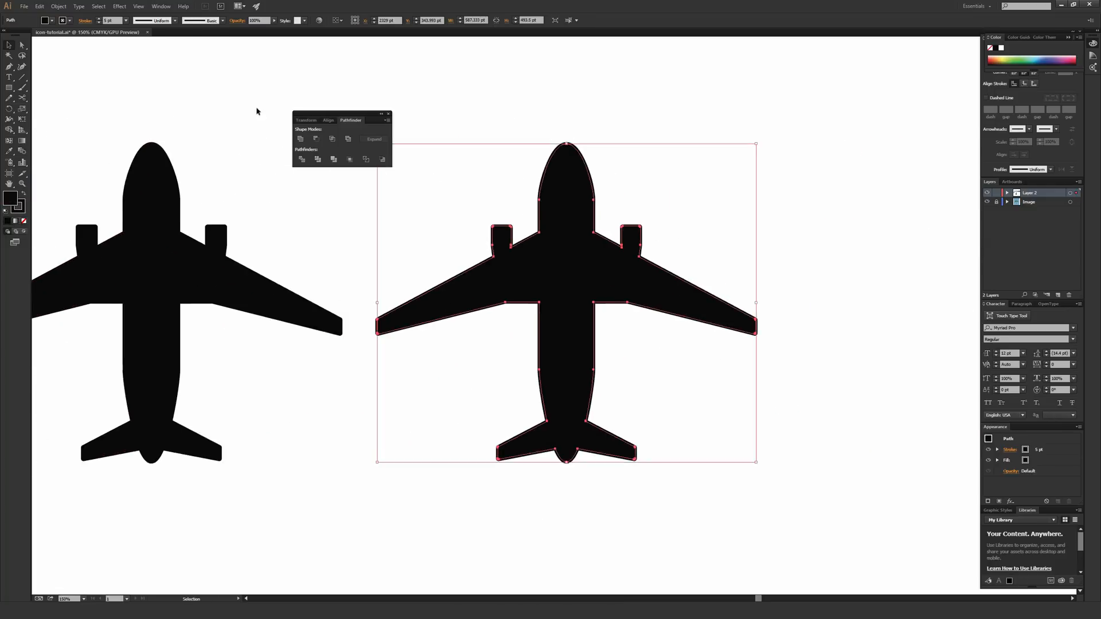
# - Expand the fill and stroke of the copied silhouette and unite the pieces into one solid shape
pyautogui.click(39, 7)
pyautogui.moveTo(59, 6)
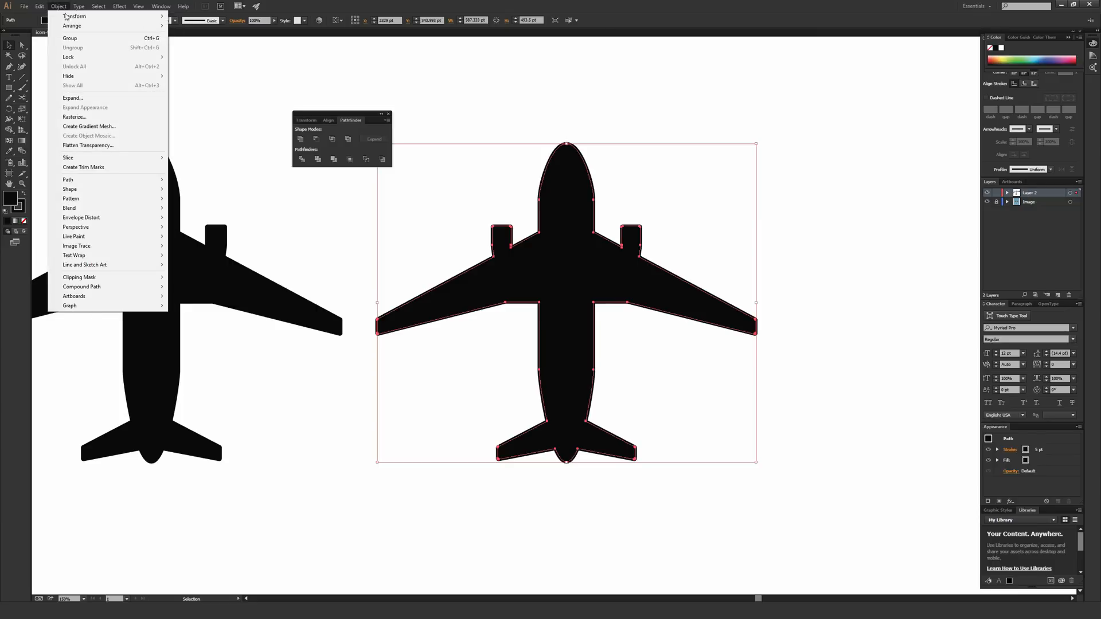
pyautogui.click(82, 99)
pyautogui.click(529, 352)
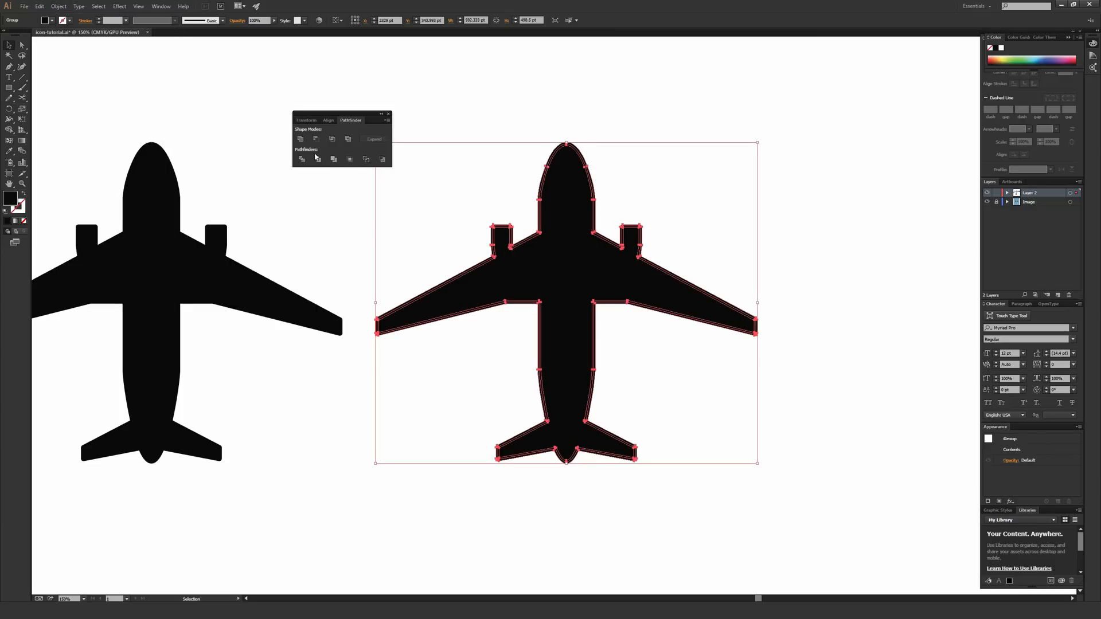
pyautogui.click(300, 139)
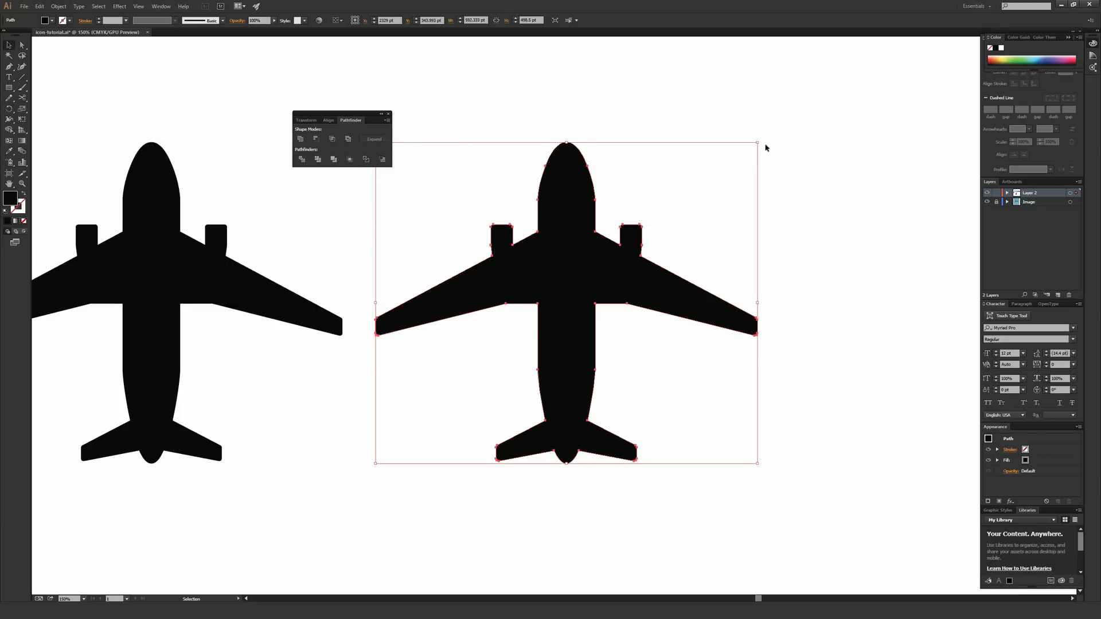
# - Scale the united silhouette down to a small icon, and place an even smaller copy beside it
pyautogui.moveTo(755, 143); pyautogui.dragTo(479, 445)
pyautogui.click(503, 412)
pyautogui.moveTo(486, 405); pyautogui.dragTo(519, 398)
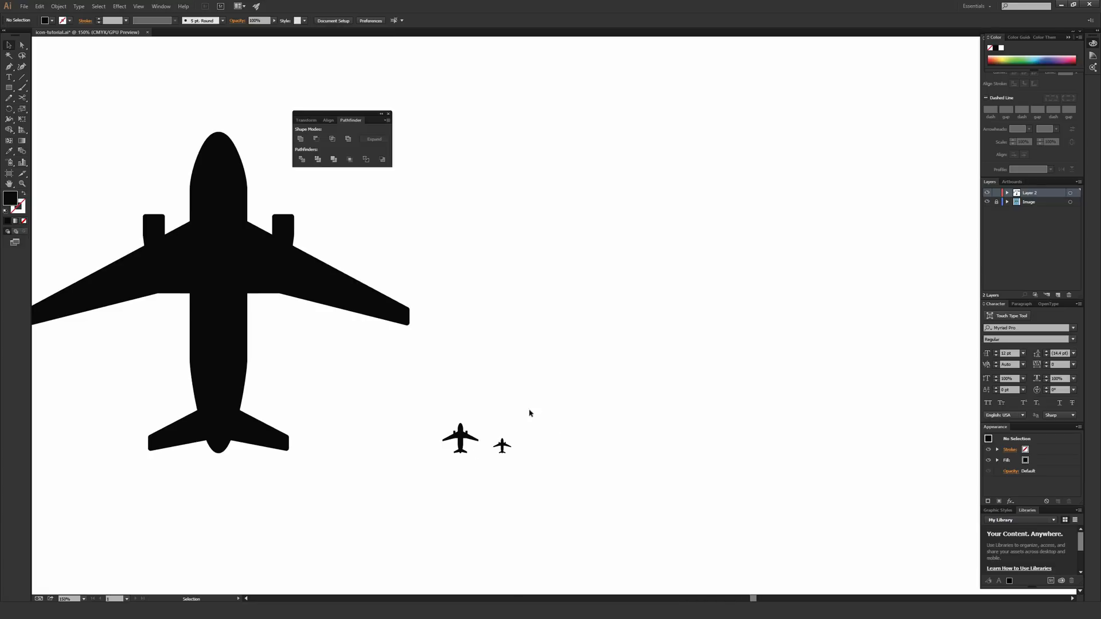
pyautogui.moveTo(562, 319); pyautogui.dragTo(602, 325)
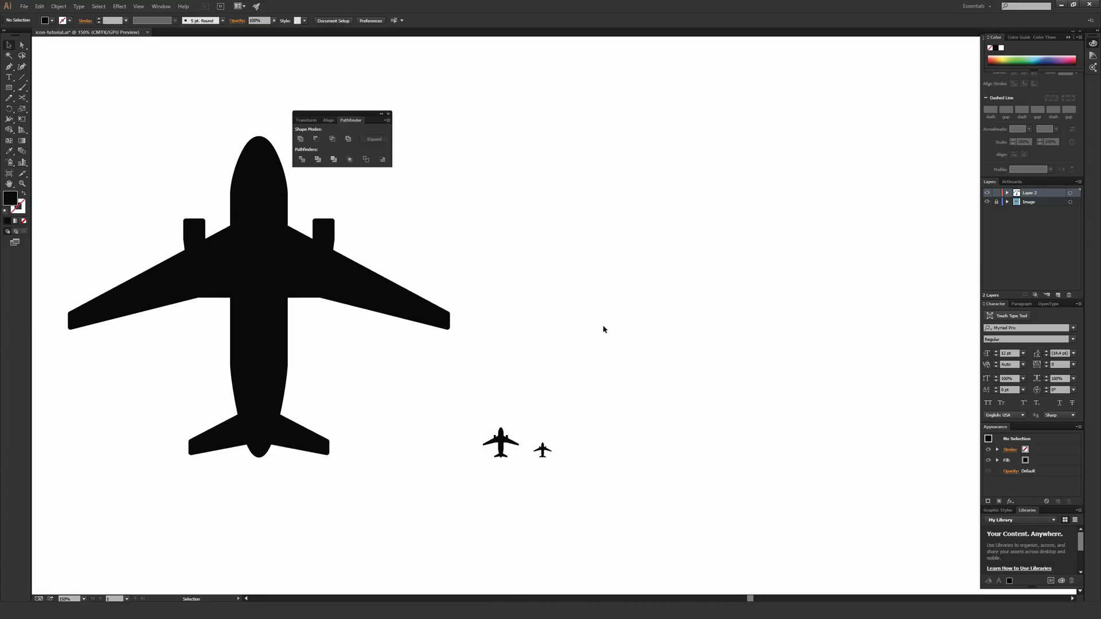
pyautogui.moveTo(403, 336); pyautogui.dragTo(506, 376)
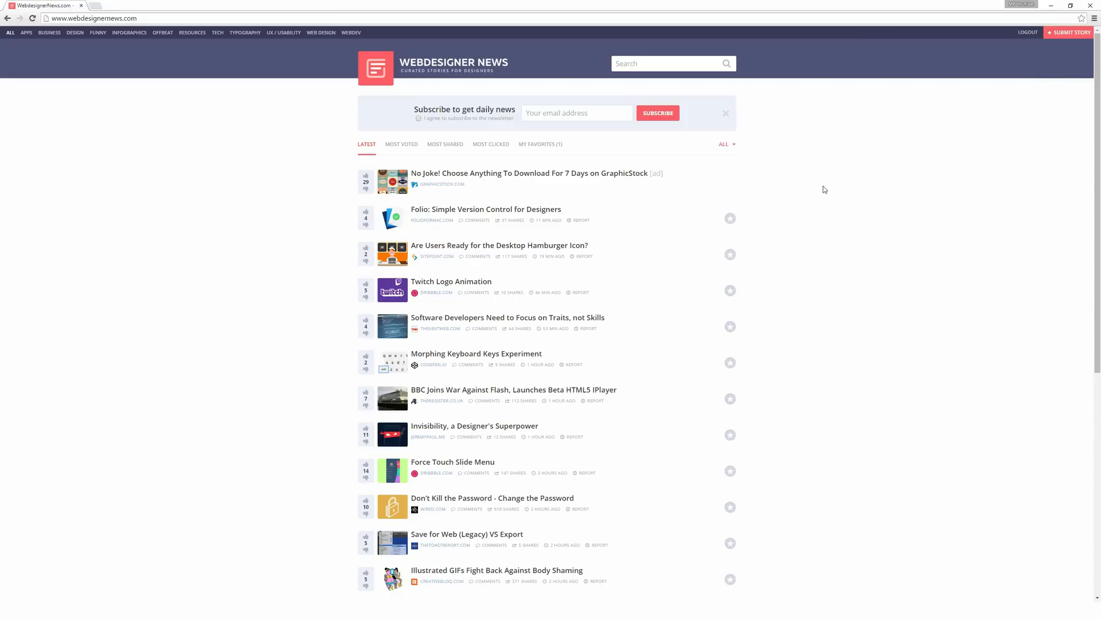
# - Look through the latest stories on the Webdesigner News website in the browser
pyautogui.scroll(-1, 822, 189)
pyautogui.scroll(-2, 822, 189)
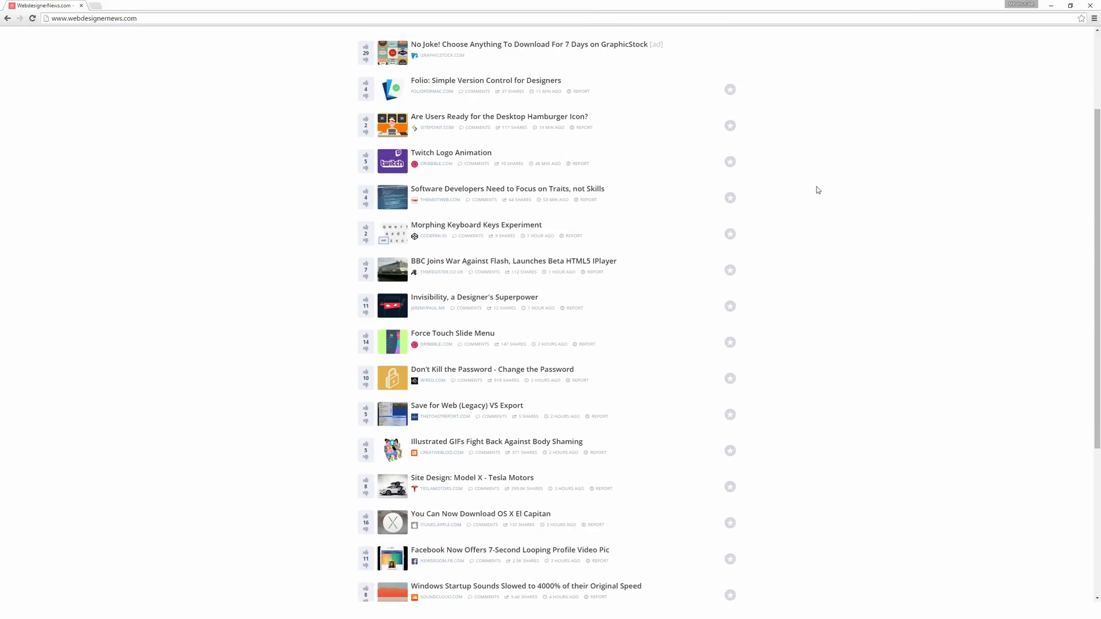
pyautogui.scroll(-2, 817, 190)
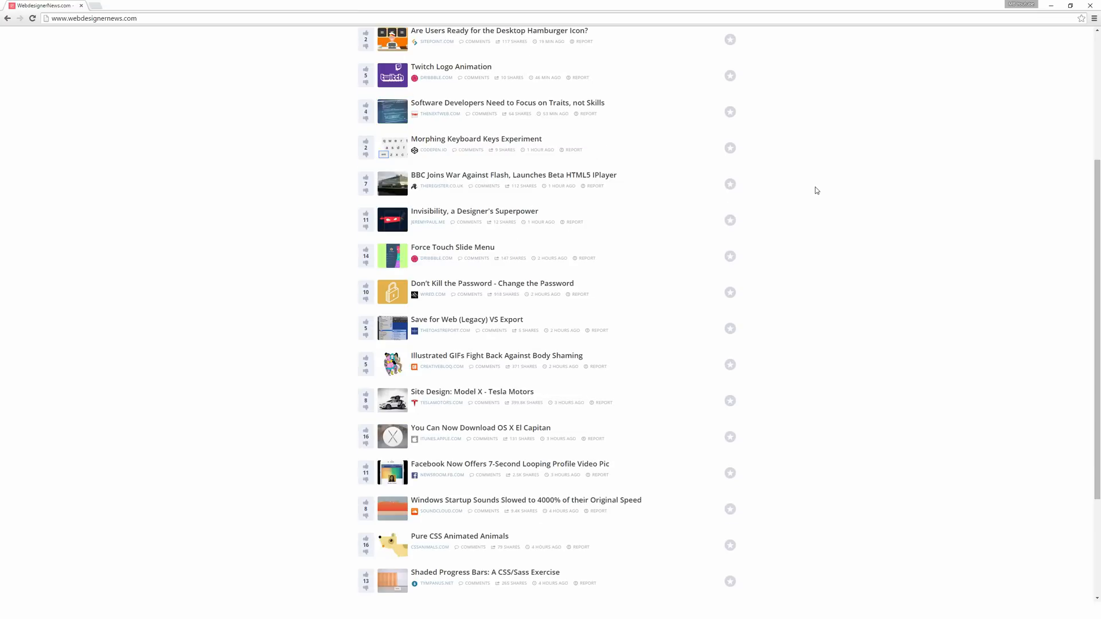
pyautogui.scroll(-2, 817, 190)
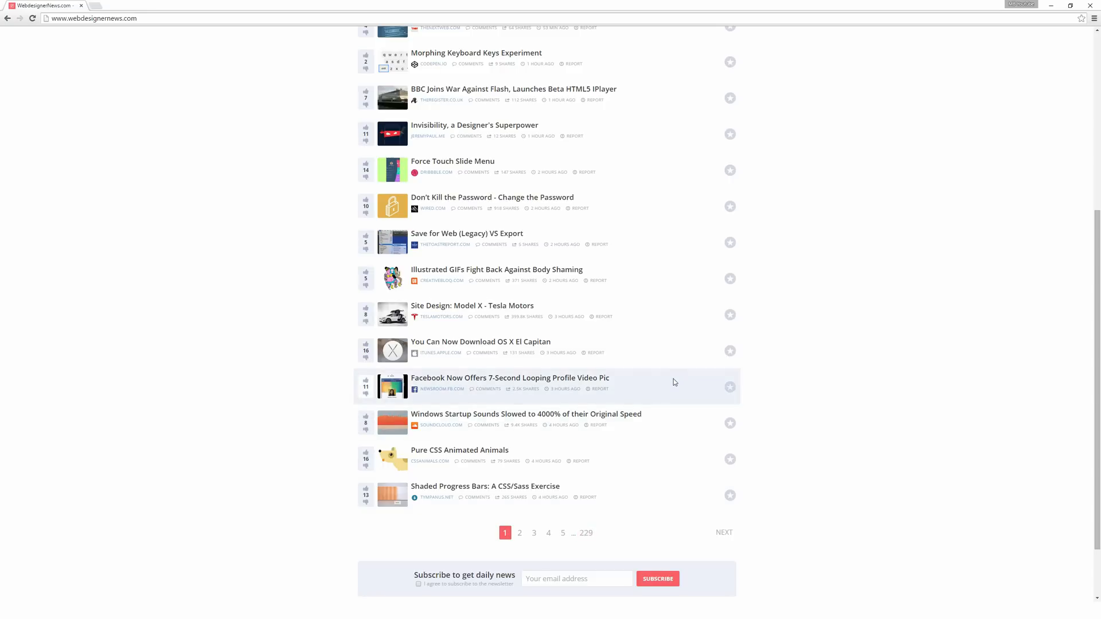
pyautogui.scroll(4, 807, 422)
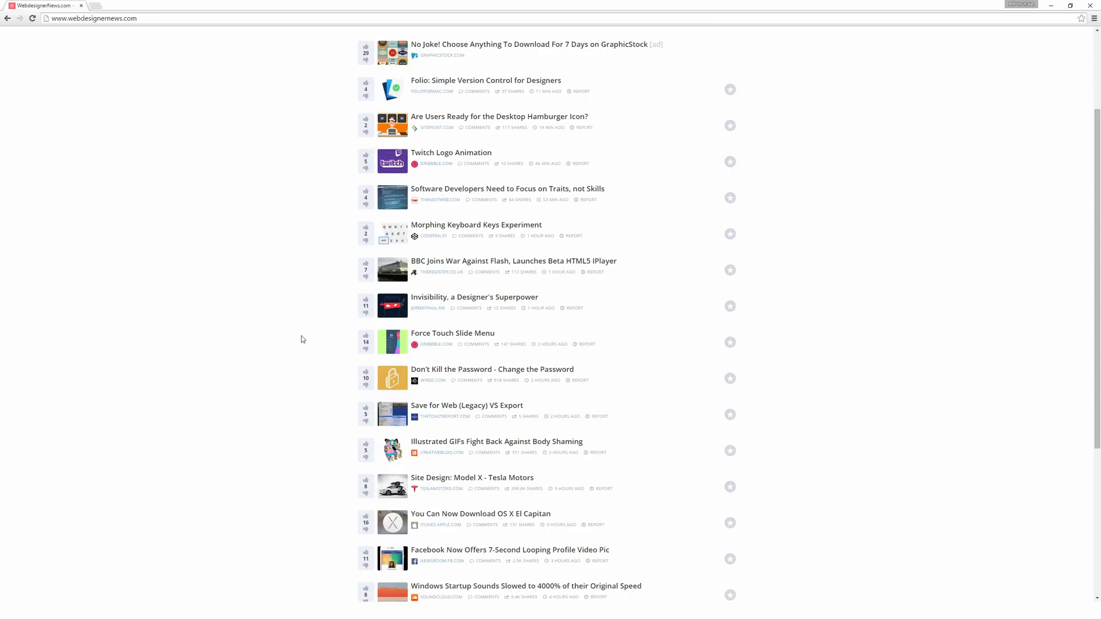
pyautogui.scroll(3, 301, 338)
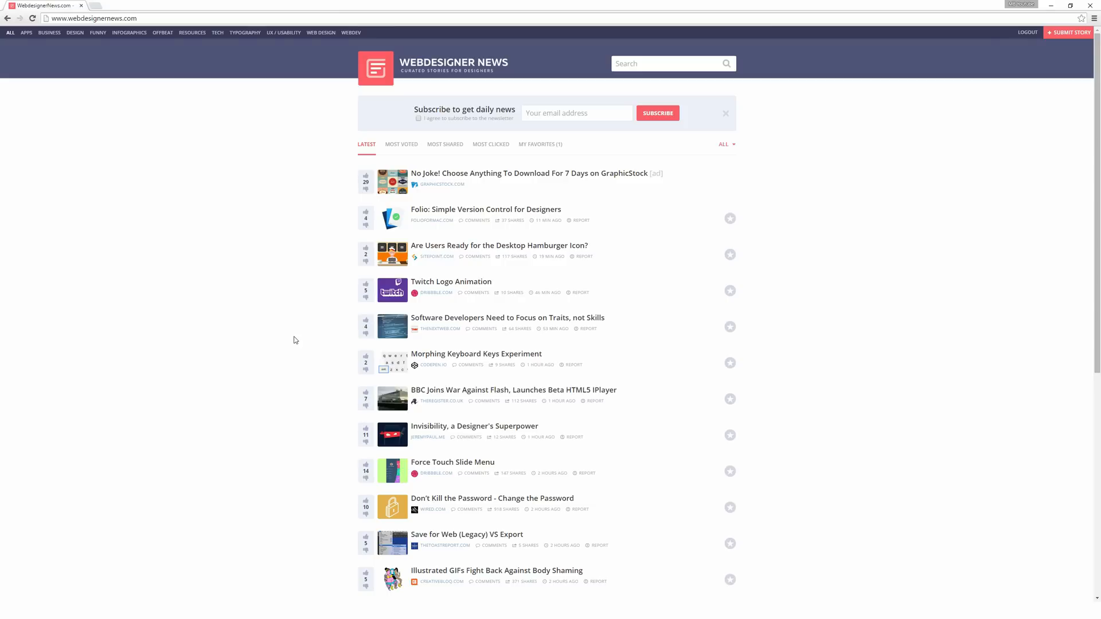